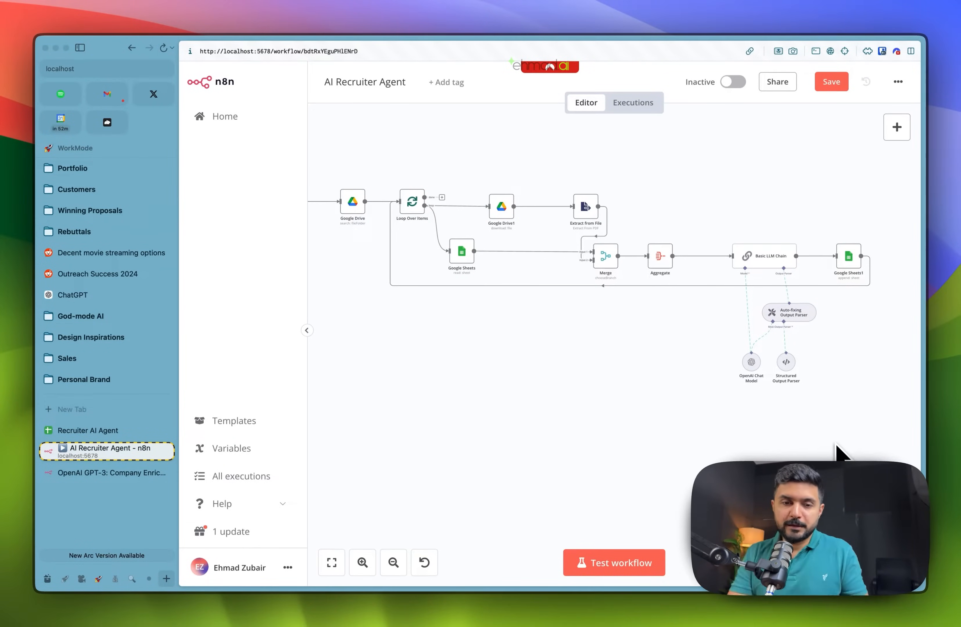
# Step: Open the Recruiter AI Agent spreadsheet and select the career gap question in the Rubric sheet
pyautogui.click(101, 431)
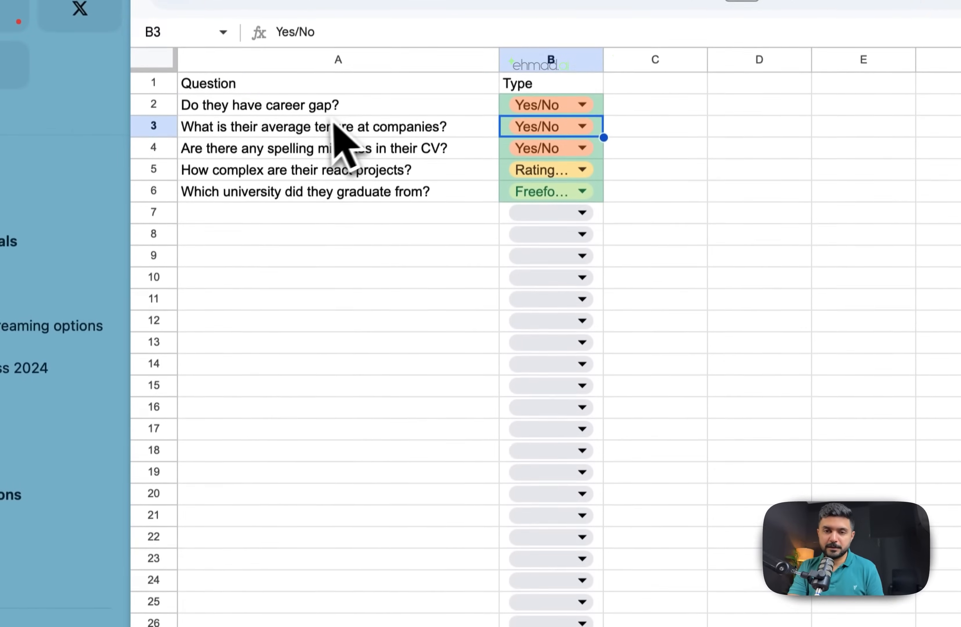
pyautogui.click(320, 122)
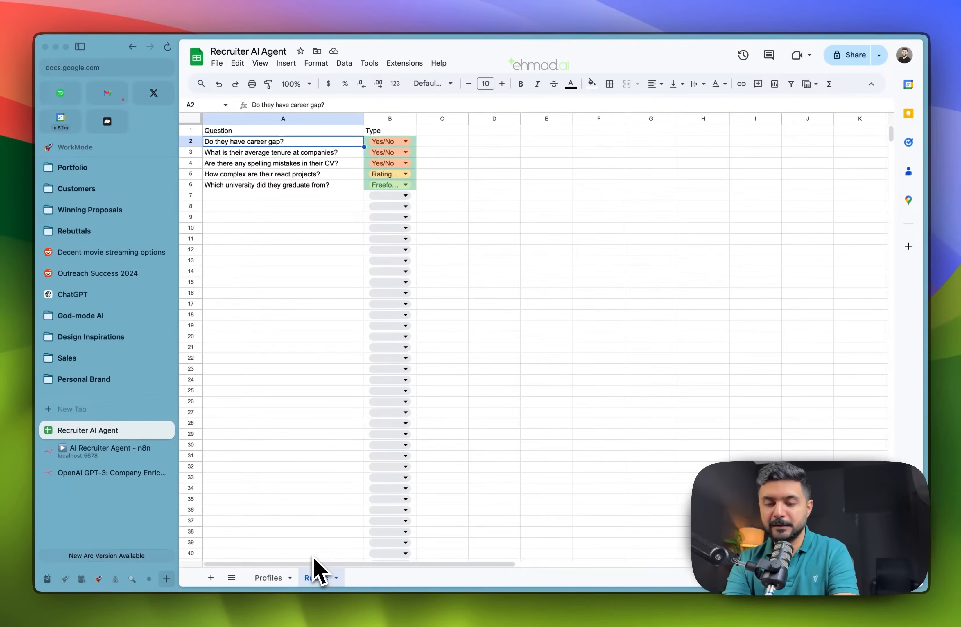
# Step: Find the React JS Developer folder in Google Drive by searching for "react js" and open it in a new browser tab
pyautogui.press('super+t')
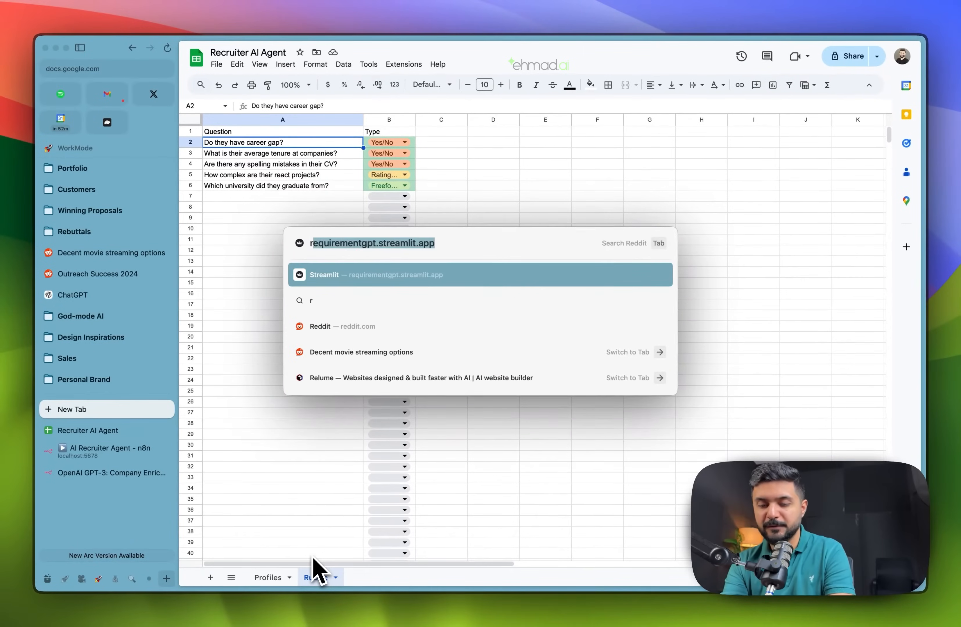
pyautogui.write('react js')
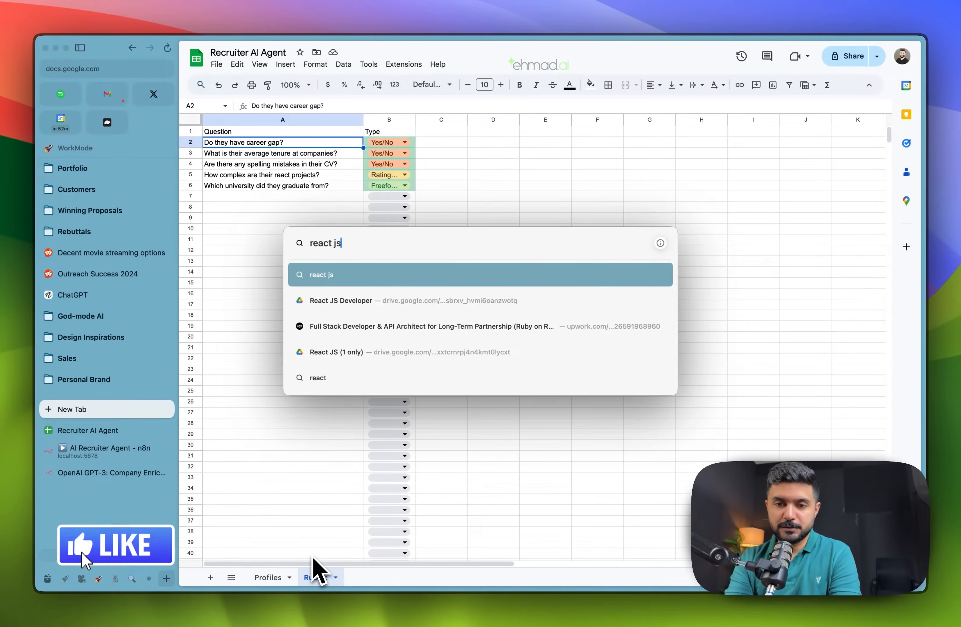
pyautogui.press('Down')
pyautogui.press('Return')
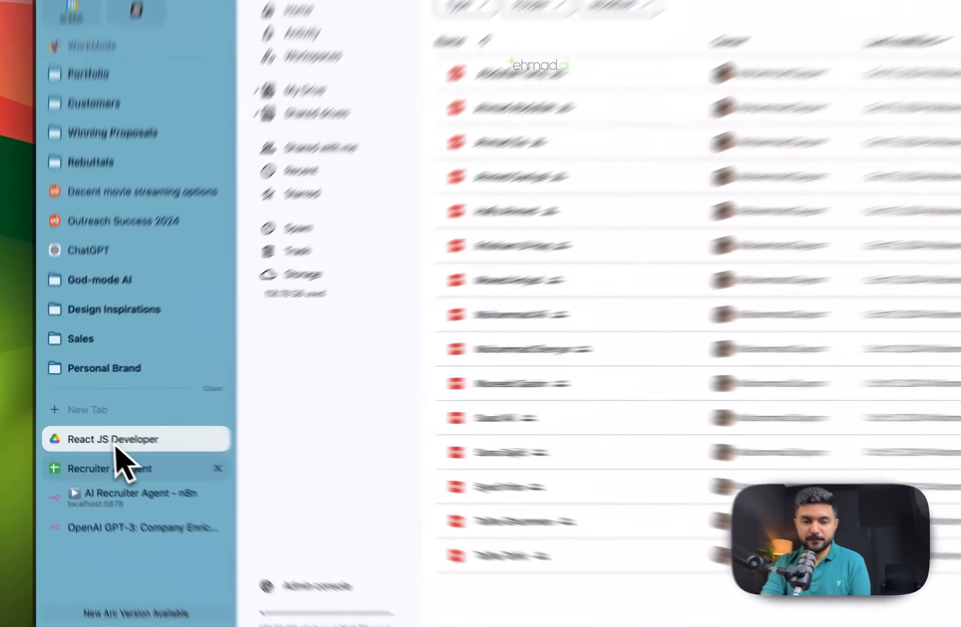
# Step: Return to the Recruiter AI Agent spreadsheet and show the Profiles sheet
pyautogui.click(88, 451)
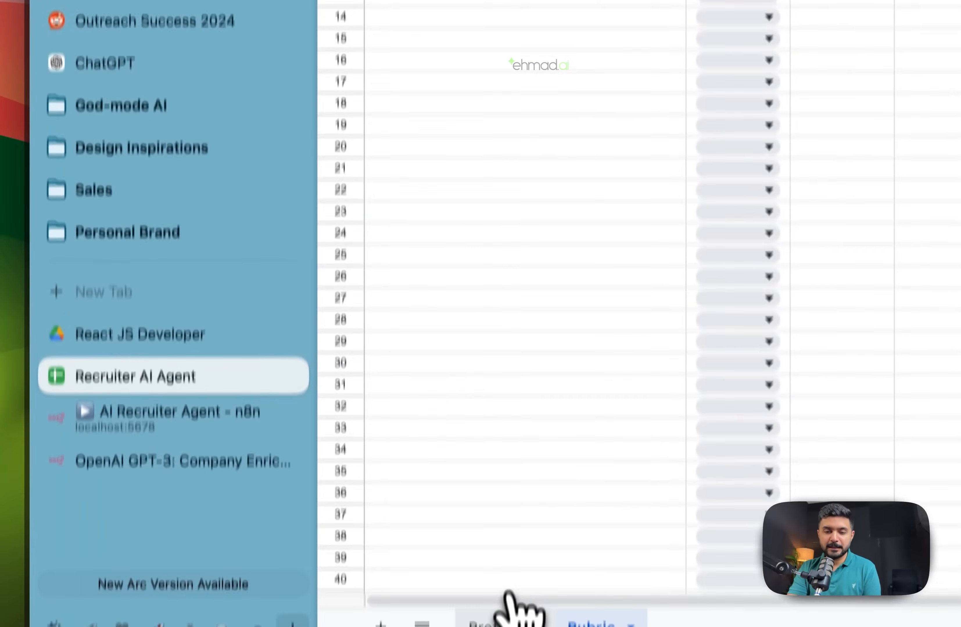
pyautogui.click(497, 572)
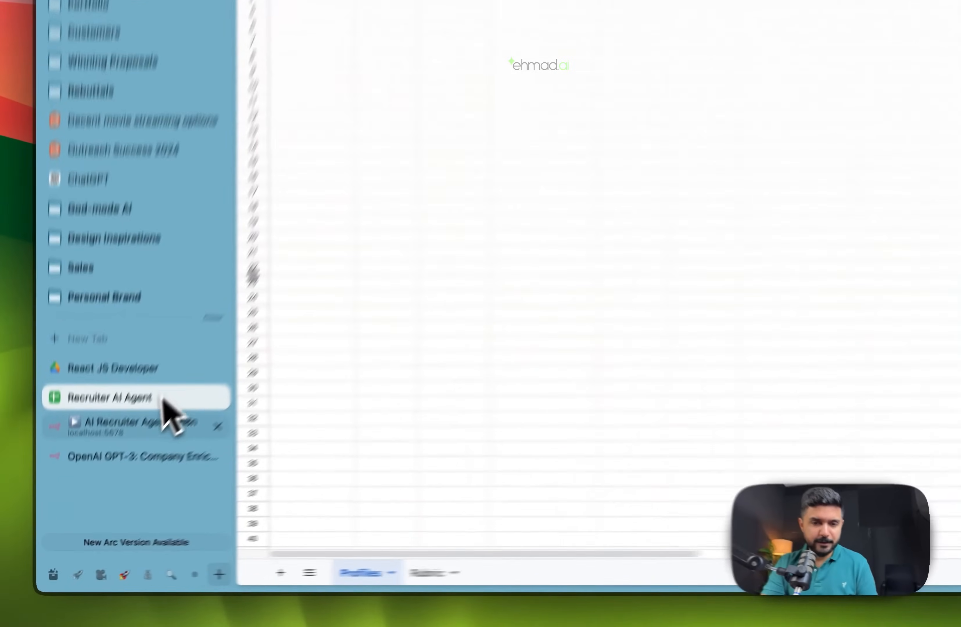
# Step: Run a test of the AI Recruiter Agent workflow in n8n and check the Recruiter AI Agent spreadsheet for its output
pyautogui.click(105, 472)
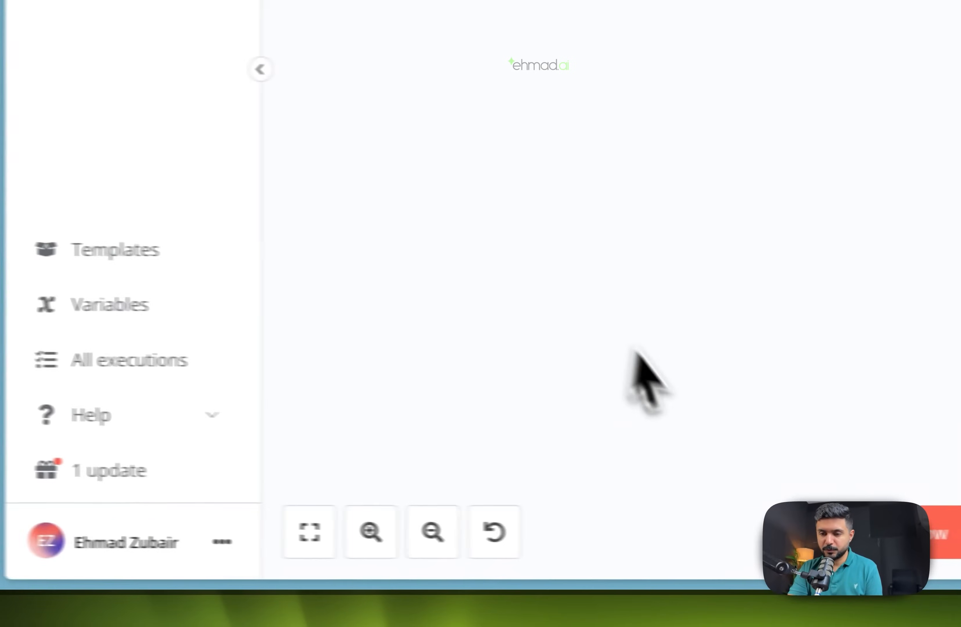
pyautogui.click(847, 533)
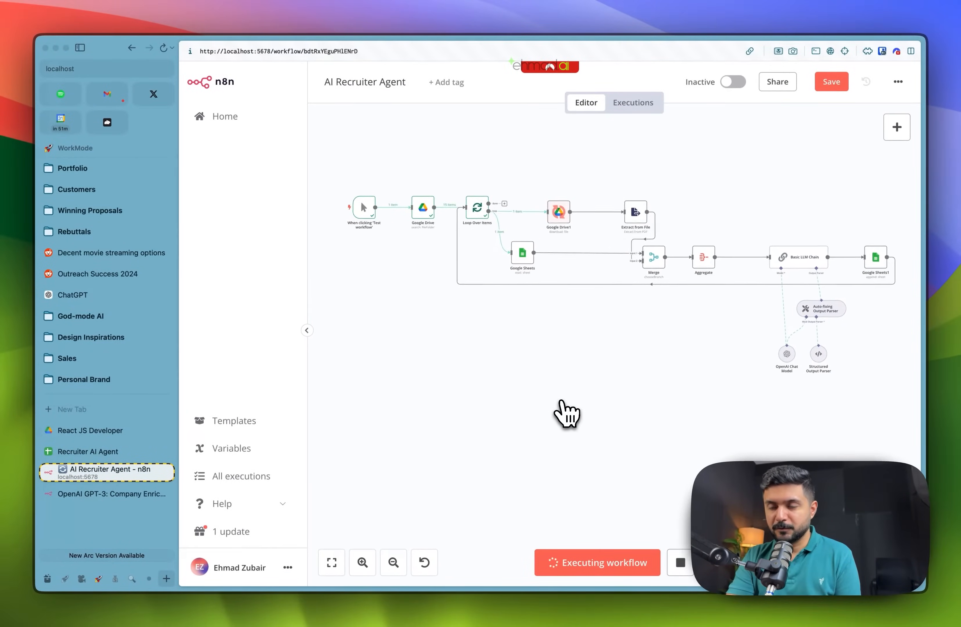
pyautogui.scroll(-1, 562, 401)
pyautogui.hscroll(1, 562, 402)
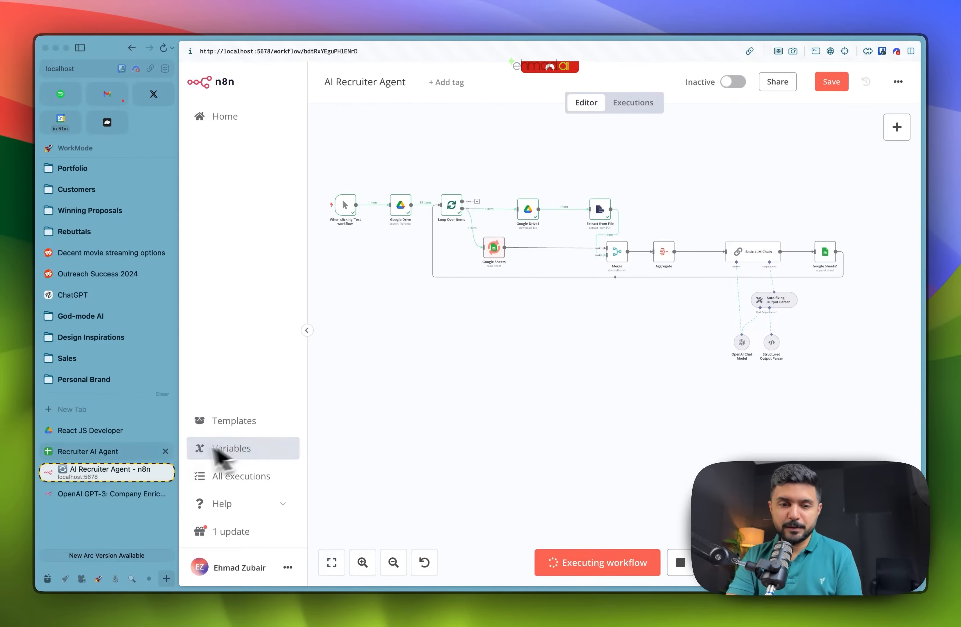
pyautogui.click(102, 452)
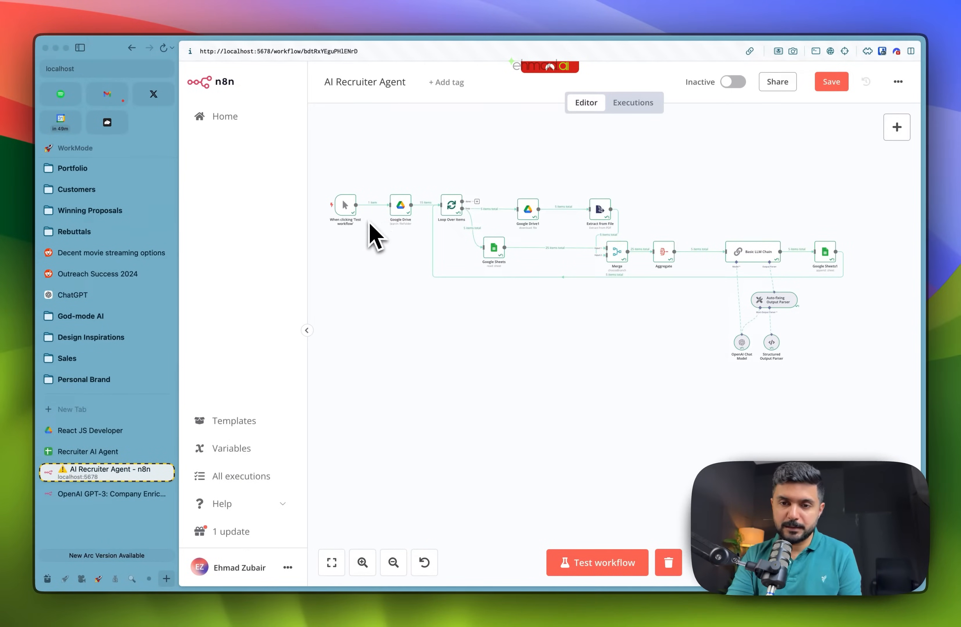
# Step: Inspect the workflow's Google Drive and Loop Over Items nodes, checking the CV files in the React JS Developer folder
pyautogui.scroll(5, 374, 238)
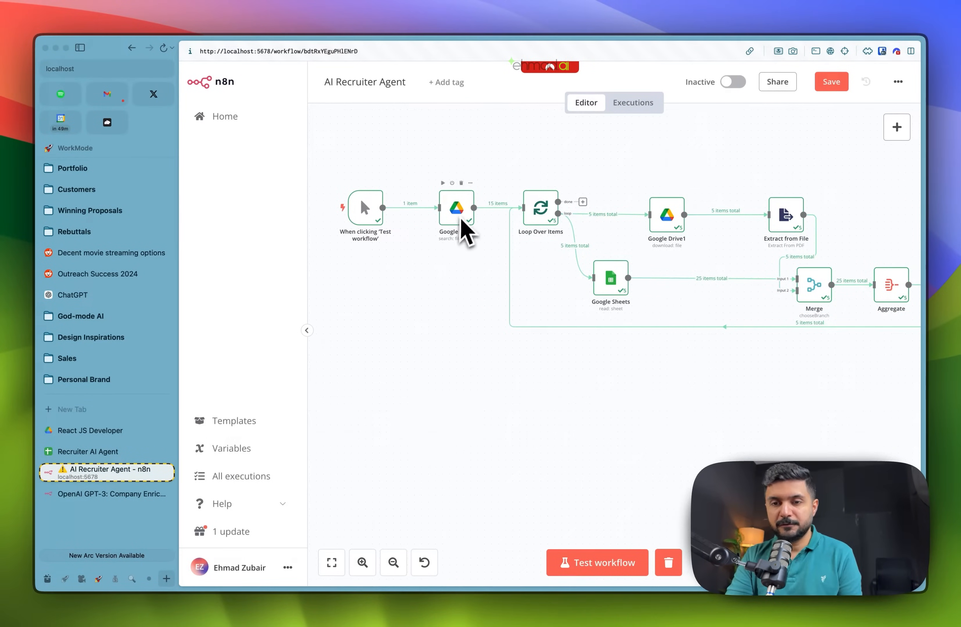
pyautogui.scroll(3, 460, 222)
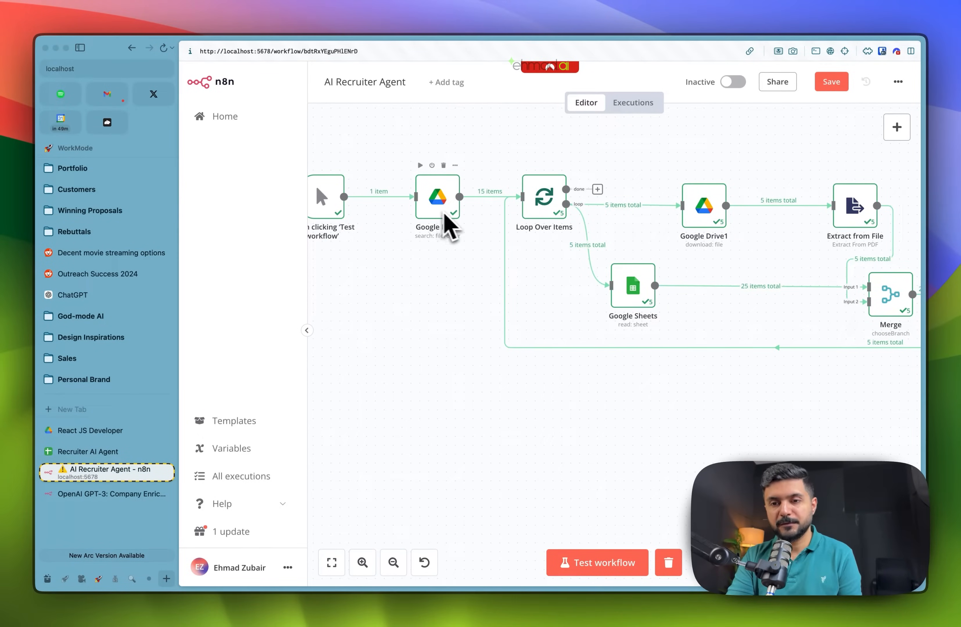
pyautogui.hscroll(5, 444, 207)
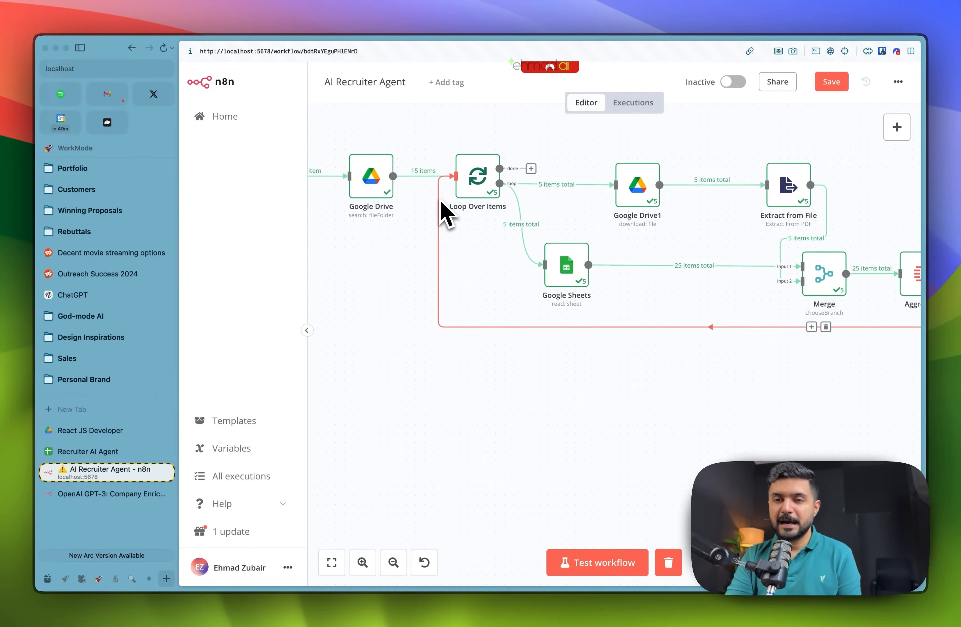
pyautogui.scroll(2, 440, 200)
pyautogui.hscroll(2, 441, 201)
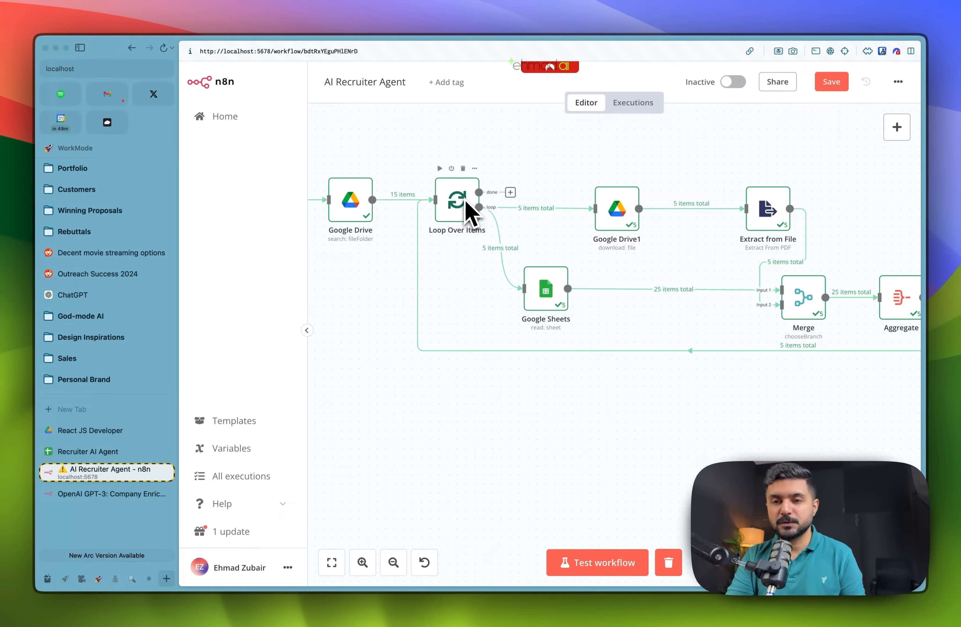
pyautogui.click(122, 431)
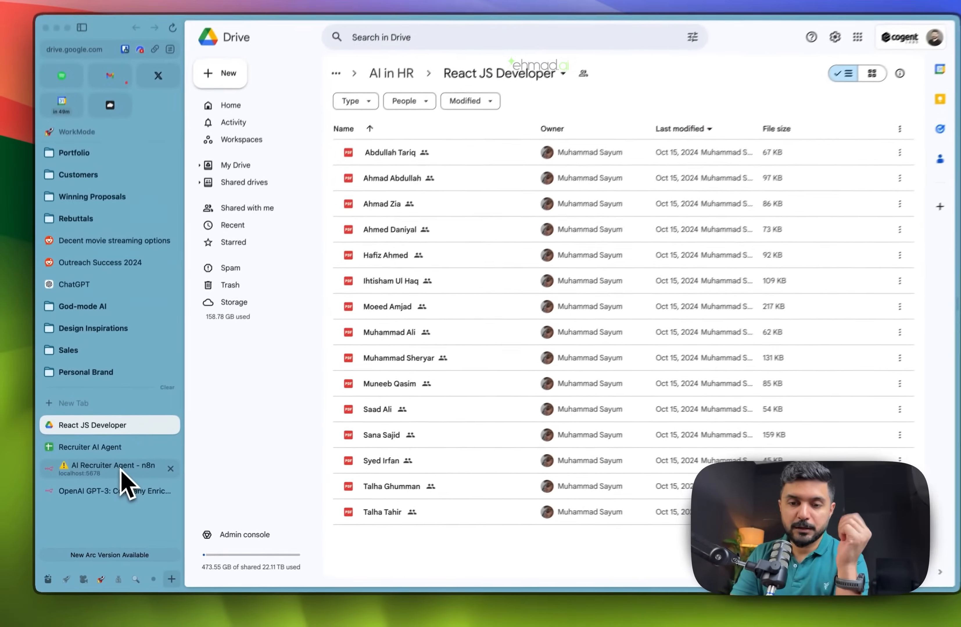
pyautogui.click(121, 470)
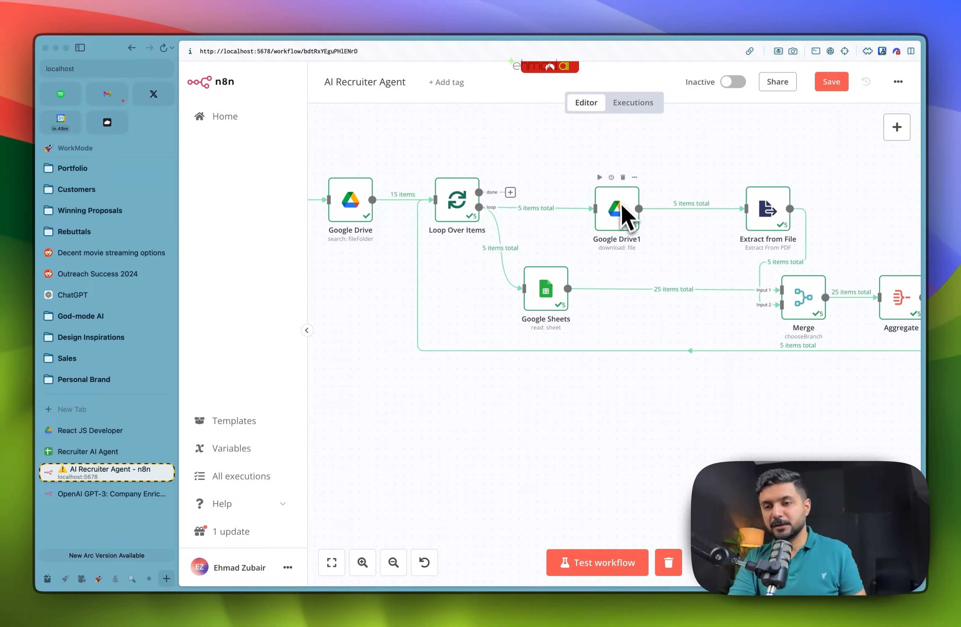
# Step: Examine the Google Drive1 download, Extract from File and Google Sheets nodes inside the loop
pyautogui.hscroll(1, 614, 204)
pyautogui.moveTo(586, 192)
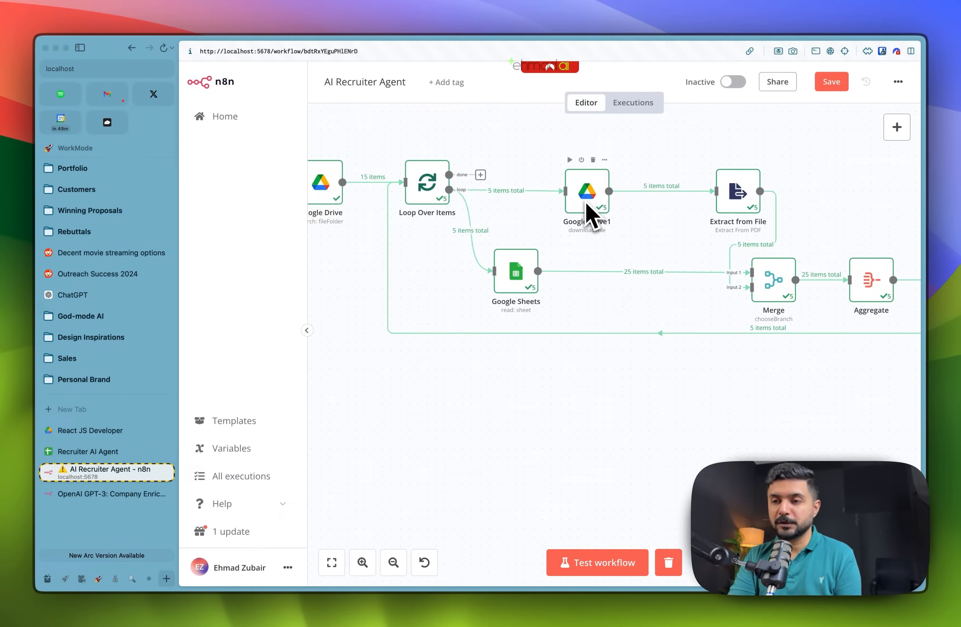
pyautogui.hscroll(1, 586, 203)
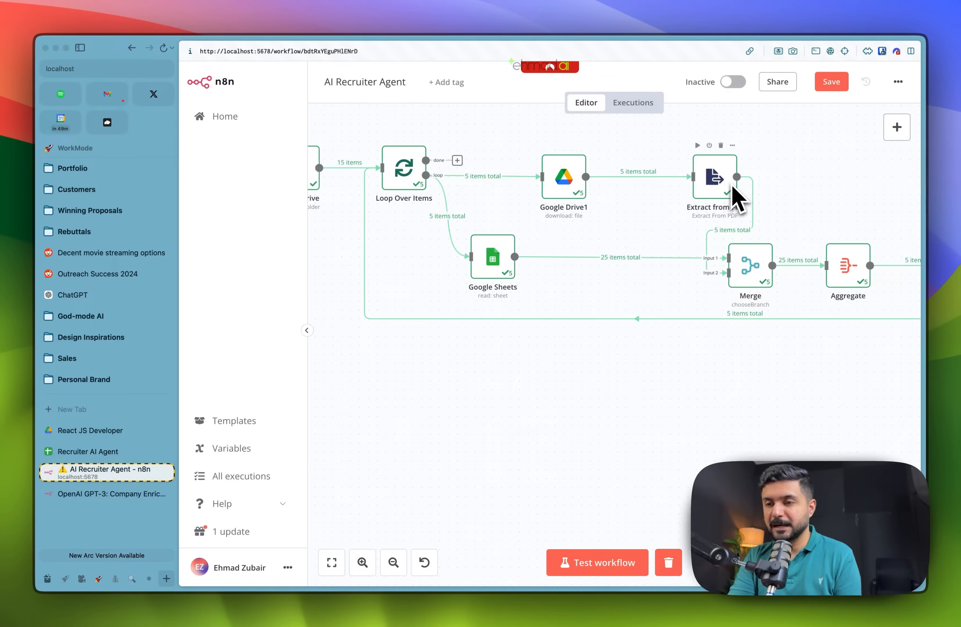
pyautogui.moveTo(751, 222)
pyautogui.moveTo(490, 274)
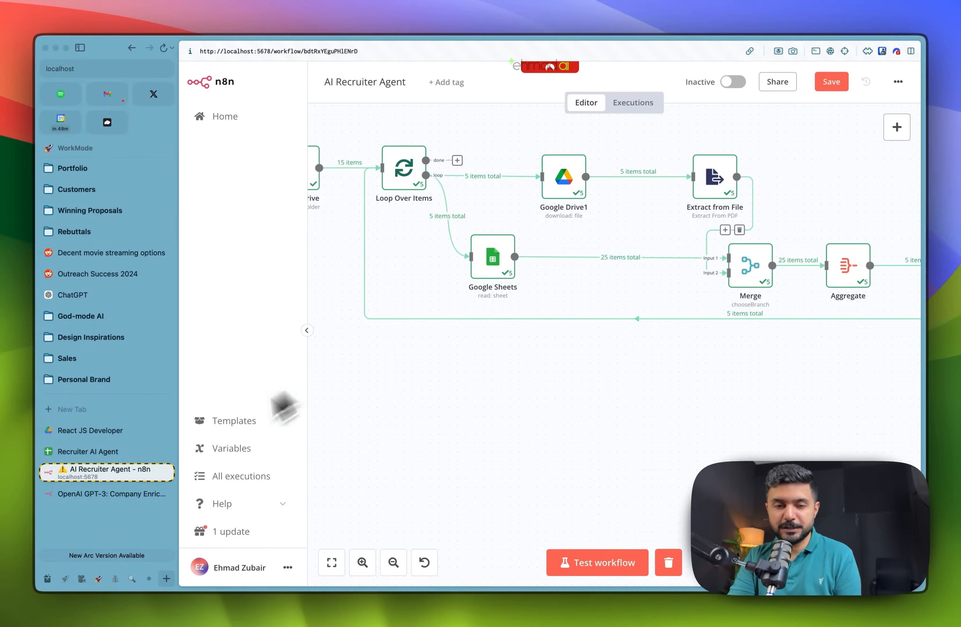
# Step: Review the screening questions and answer types in the Rubric sheet, selecting the spelling mistakes question
pyautogui.click(121, 450)
pyautogui.click(536, 565)
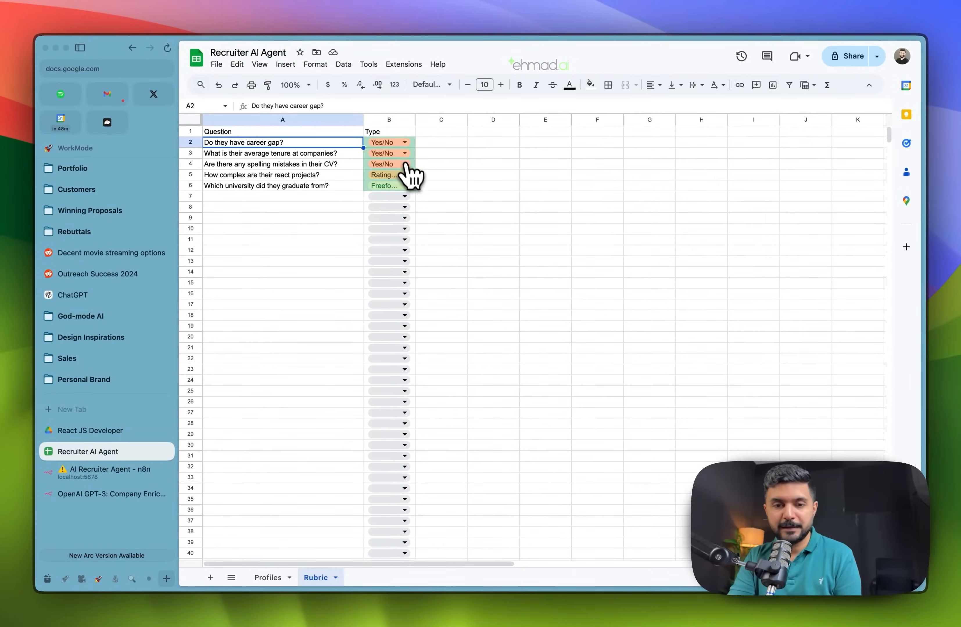
pyautogui.click(132, 473)
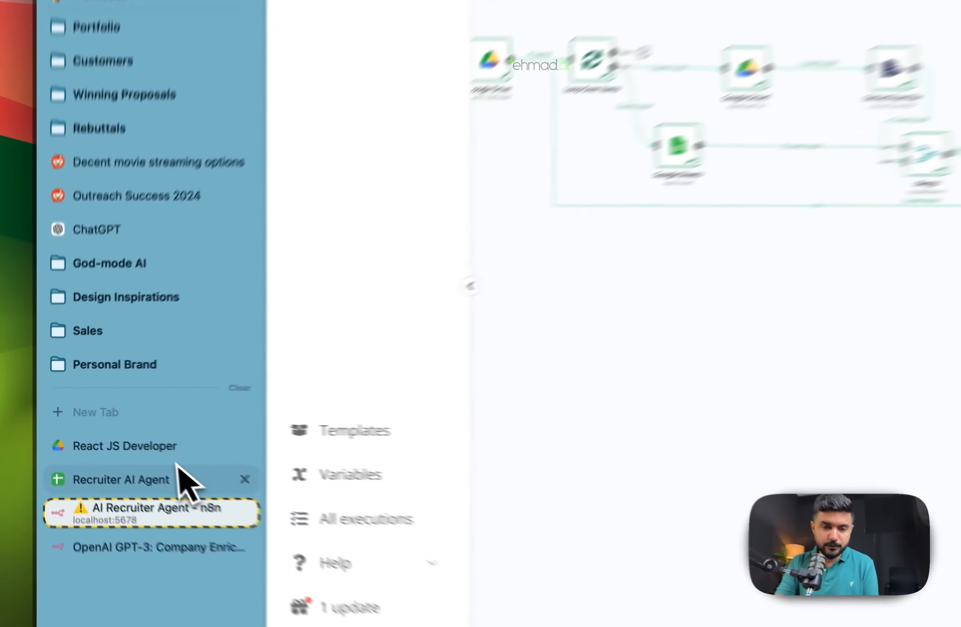
pyautogui.click(88, 452)
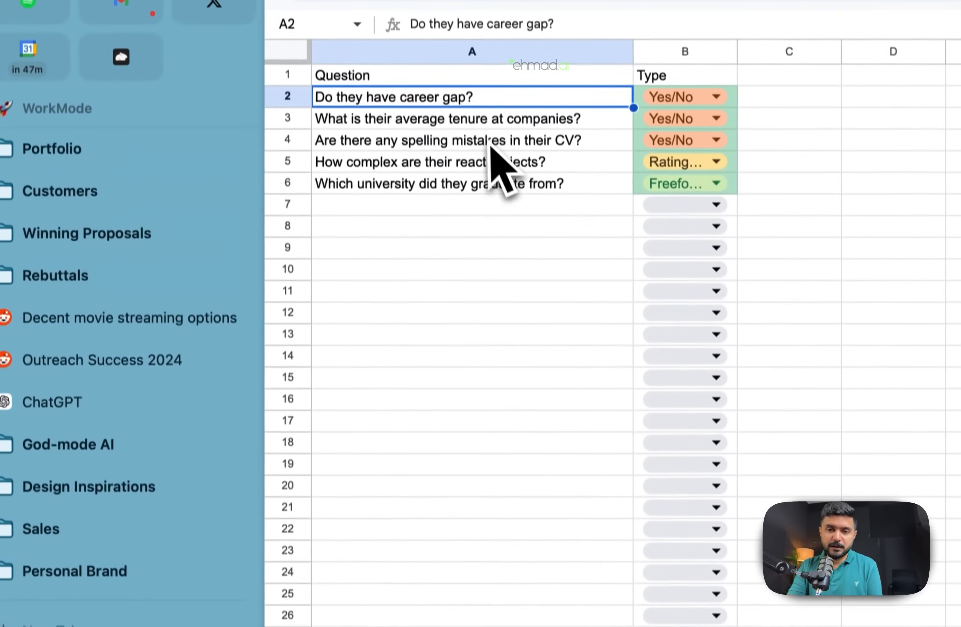
pyautogui.click(482, 141)
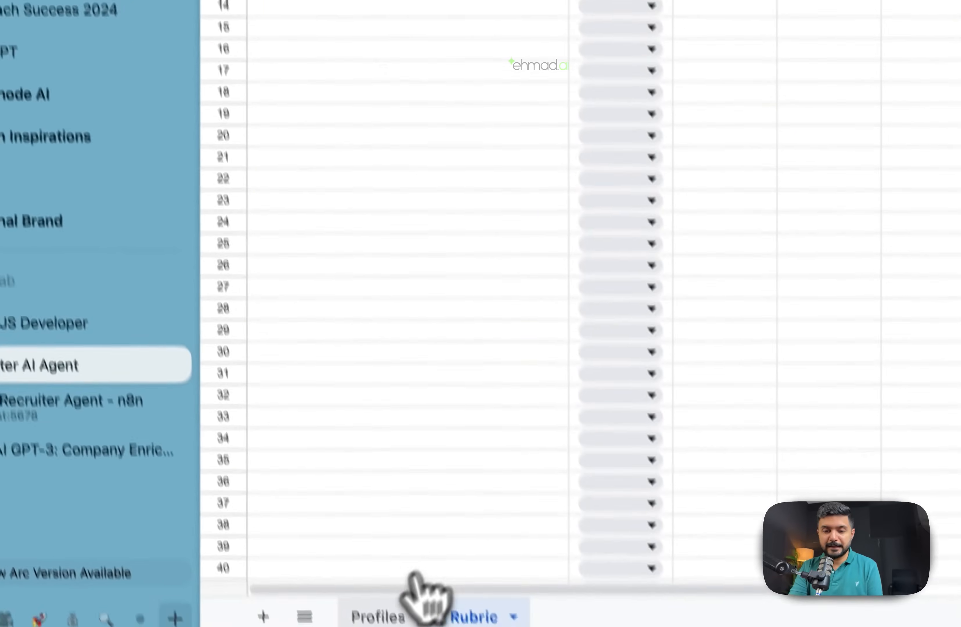
# Step: Show the Profiles sheet and select the q2_answer header cell
pyautogui.click(420, 607)
pyautogui.click(513, 15)
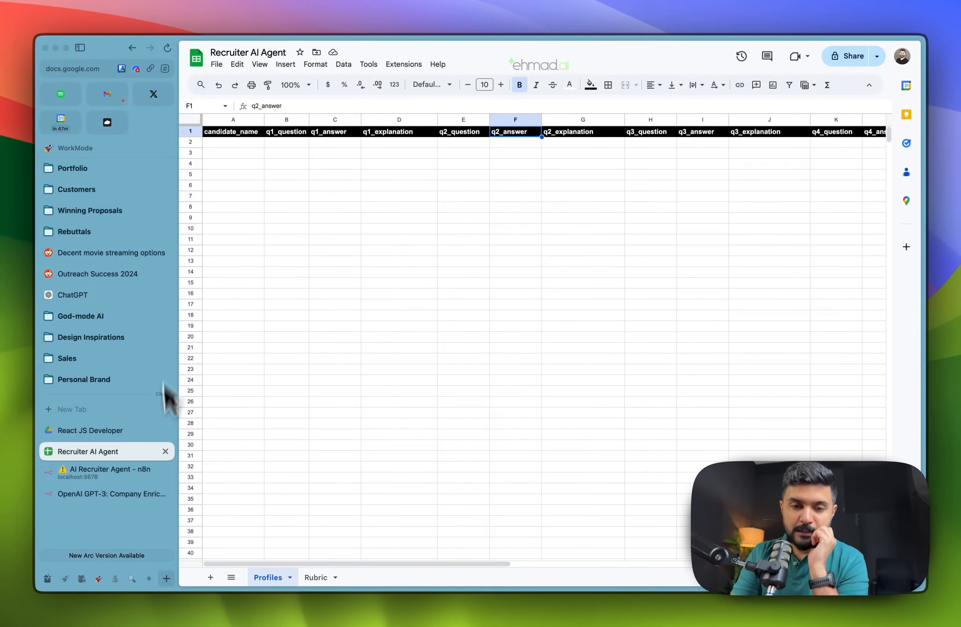
# Step: Return to the n8n workflow, collapse its navigation panel, hide the browser sidebar and save the workflow
pyautogui.click(138, 480)
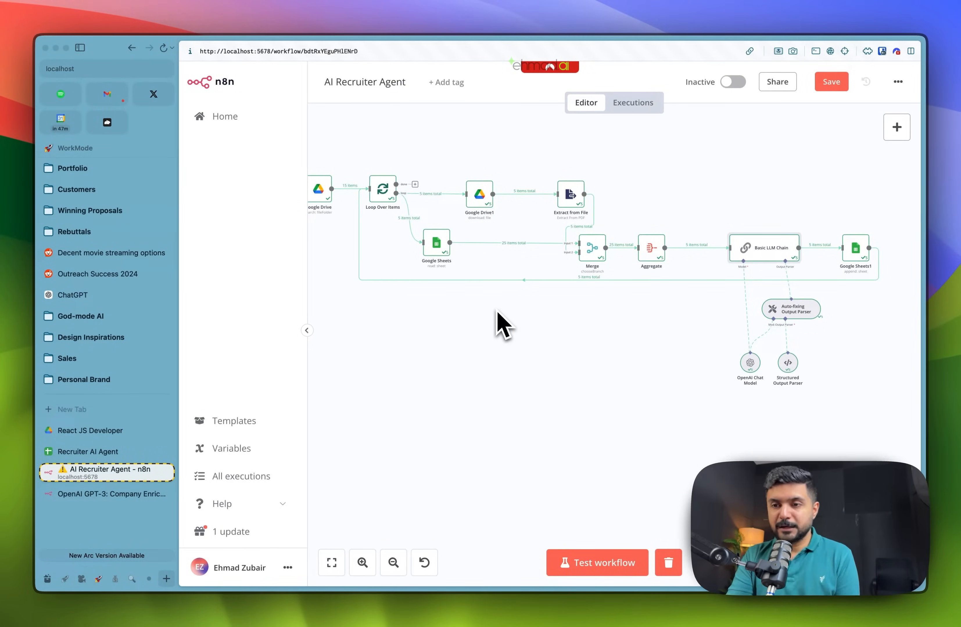
pyautogui.hscroll(-3, 501, 323)
pyautogui.scroll(-1, 500, 324)
pyautogui.click(307, 330)
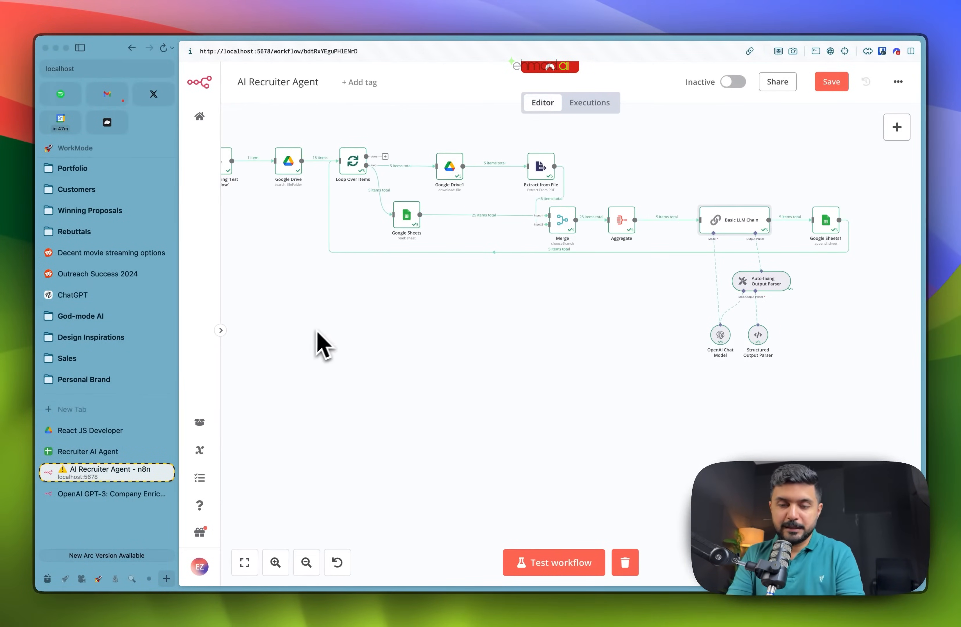
pyautogui.press('super+s')
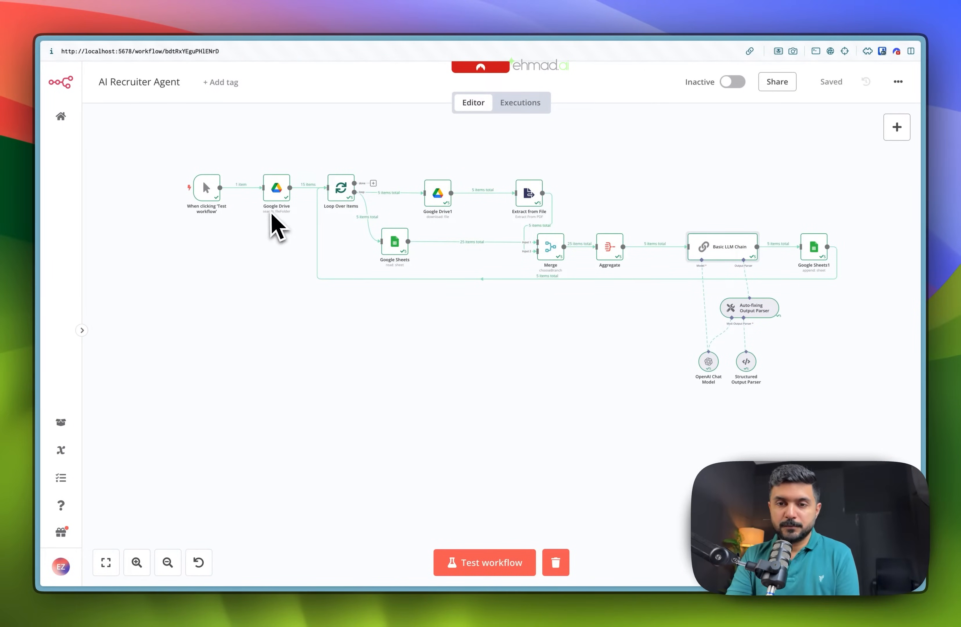
# Step: Examine how the Merge node joins the extracted CV and rubric branches and passes them to the Aggregate node
pyautogui.hscroll(3, 275, 222)
pyautogui.scroll(2, 275, 222)
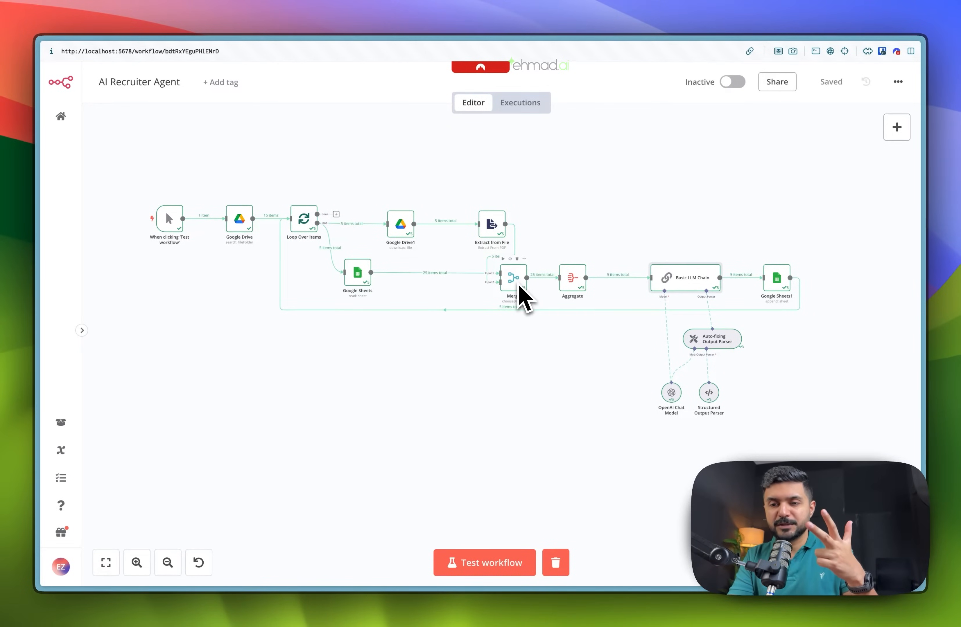
pyautogui.scroll(3, 522, 291)
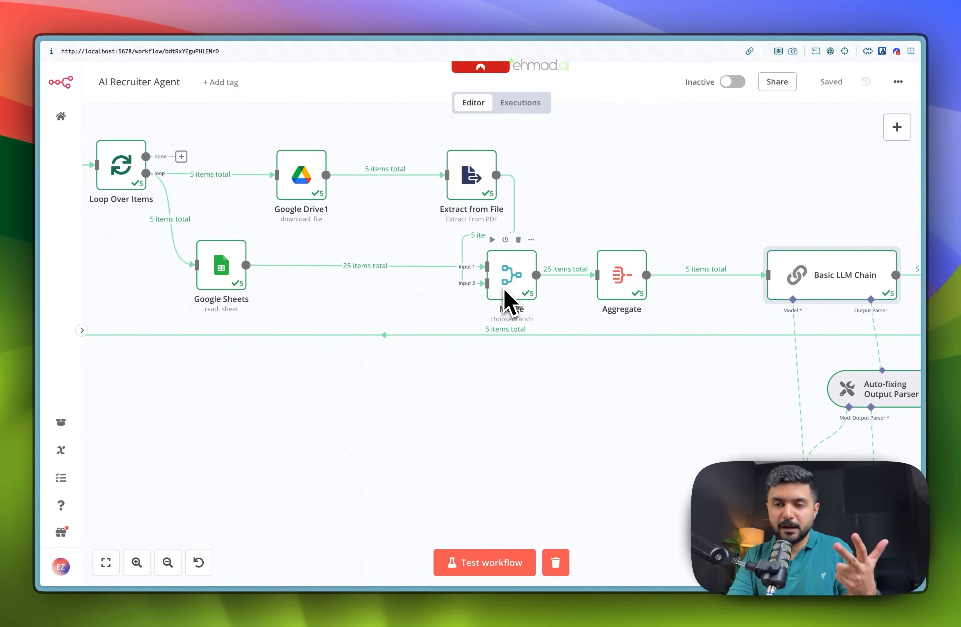
pyautogui.scroll(-3, 635, 302)
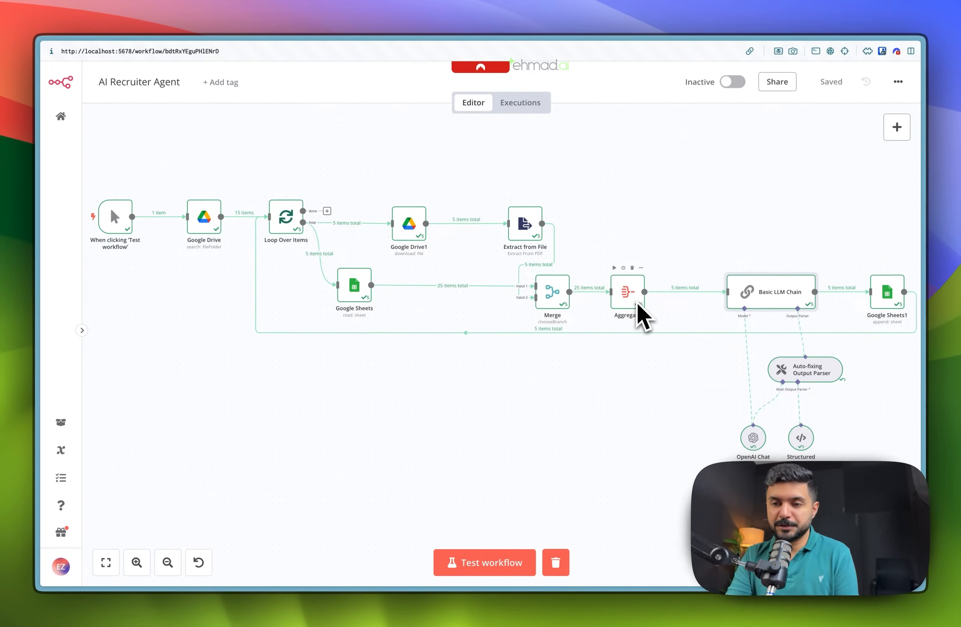
pyautogui.hscroll(1, 635, 312)
pyautogui.scroll(-1, 635, 312)
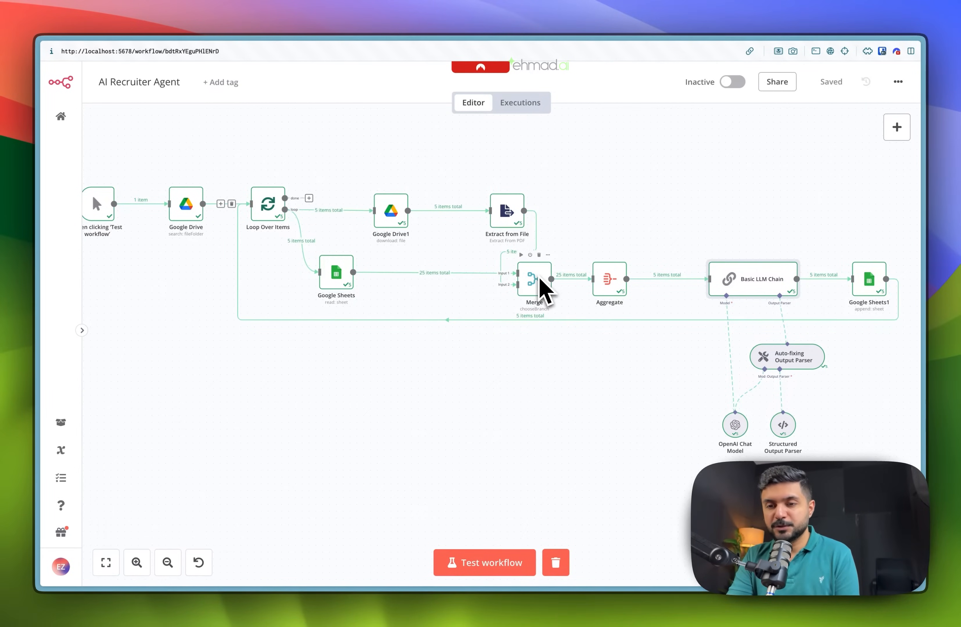
pyautogui.scroll(2, 537, 281)
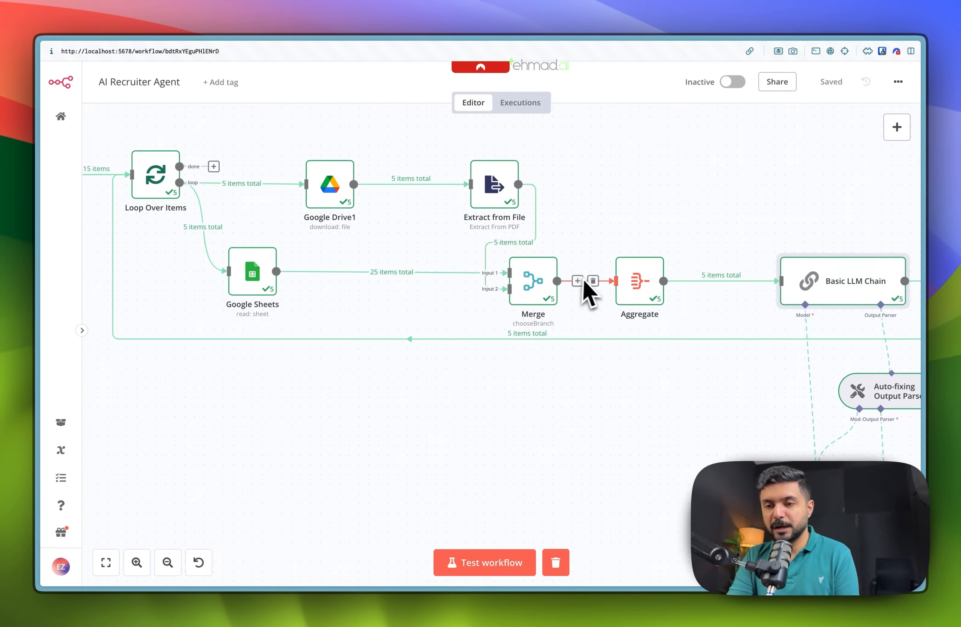
pyautogui.hscroll(3, 592, 285)
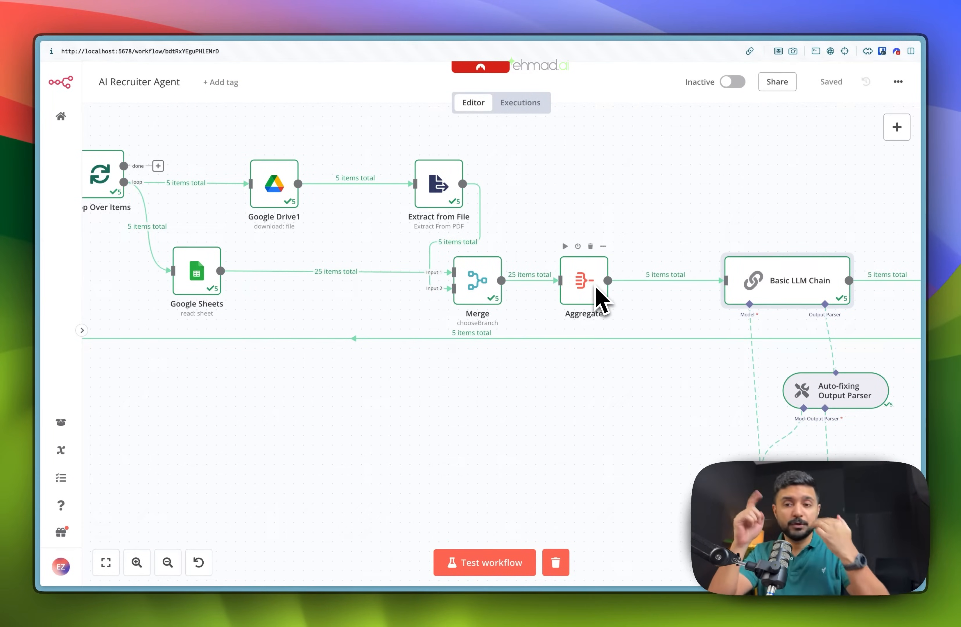
pyautogui.moveTo(527, 294)
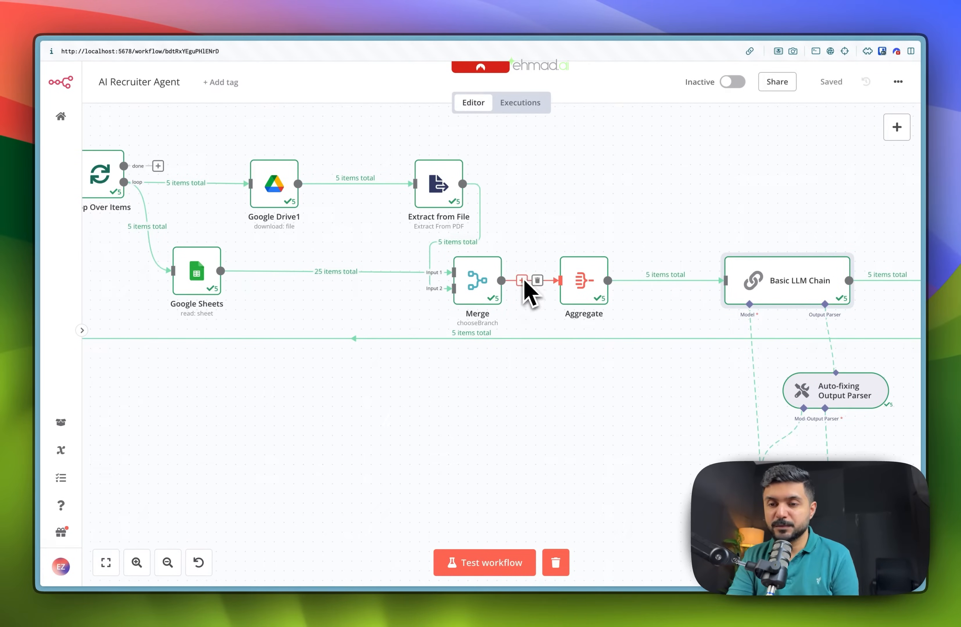
# Step: Examine how the Aggregate node feeds the Basic LLM Chain and its attached OpenAI Chat Model and output parsers
pyautogui.moveTo(661, 287)
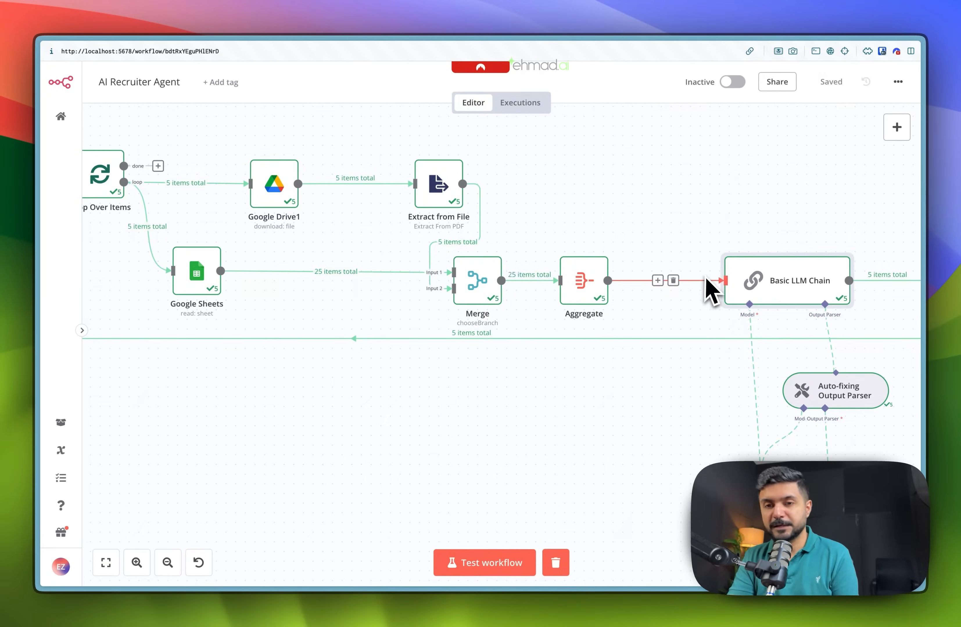
pyautogui.scroll(-5, 678, 305)
pyautogui.scroll(3, 677, 318)
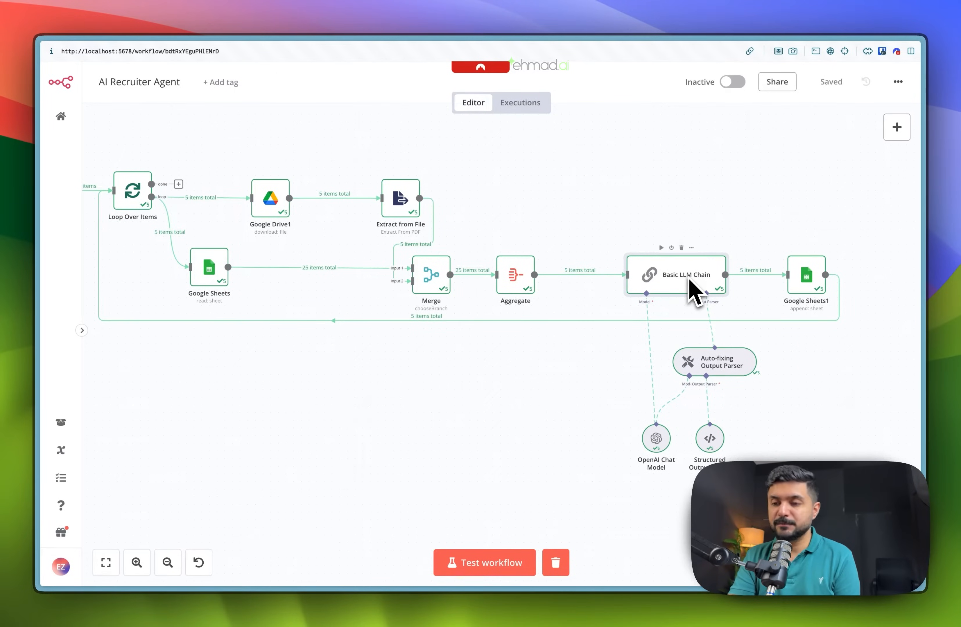
pyautogui.scroll(5, 655, 451)
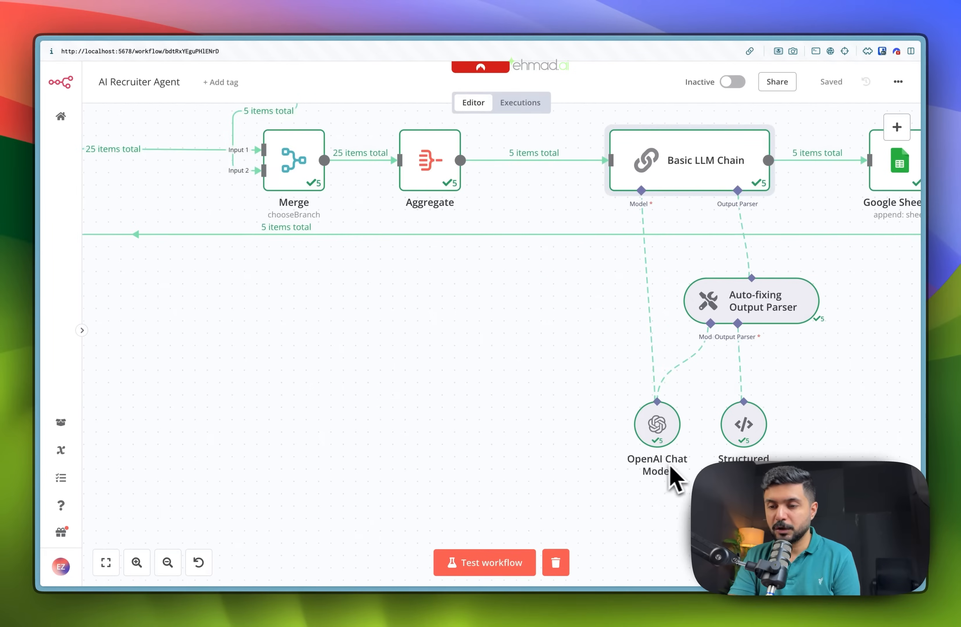
pyautogui.moveTo(690, 407)
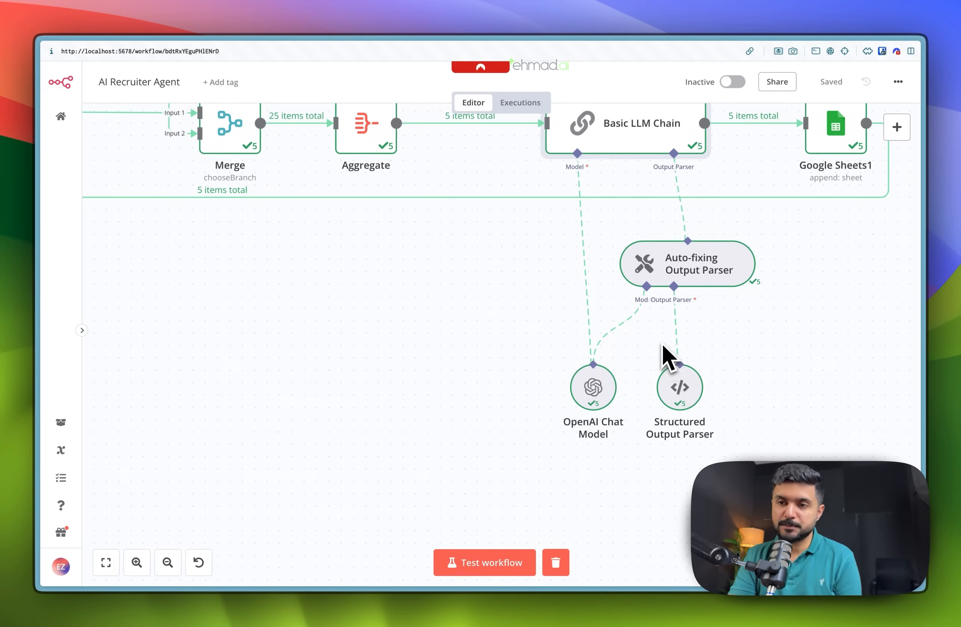
# Step: Open the first Google Drive node and inspect its search parameters and the folder choices behind the React JS Developer filter
pyautogui.scroll(2, 667, 354)
pyautogui.hscroll(-1, 667, 354)
pyautogui.hscroll(3, 661, 344)
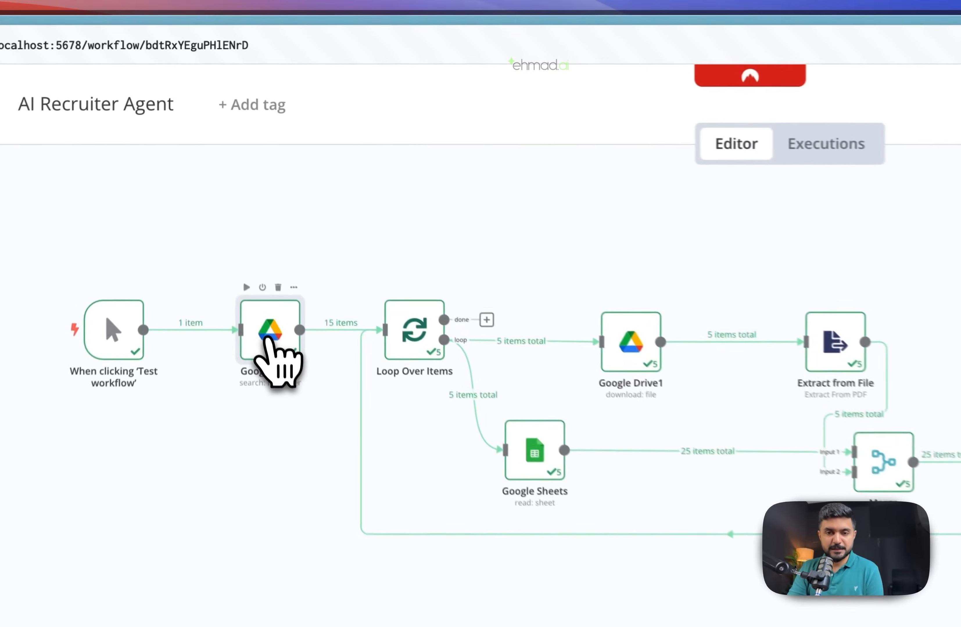
pyautogui.doubleClick(230, 200)
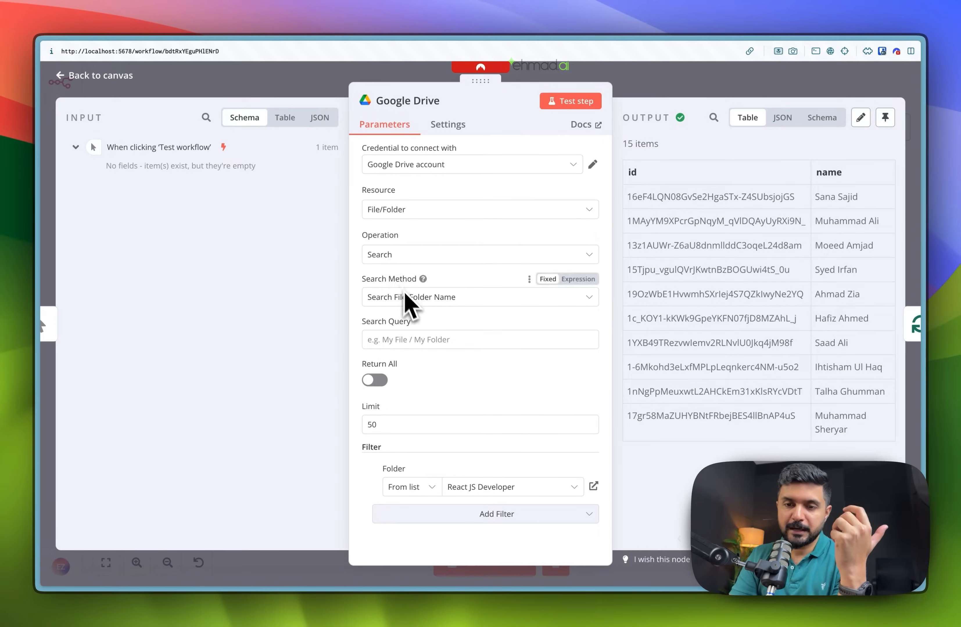
pyautogui.scroll(-3, 456, 336)
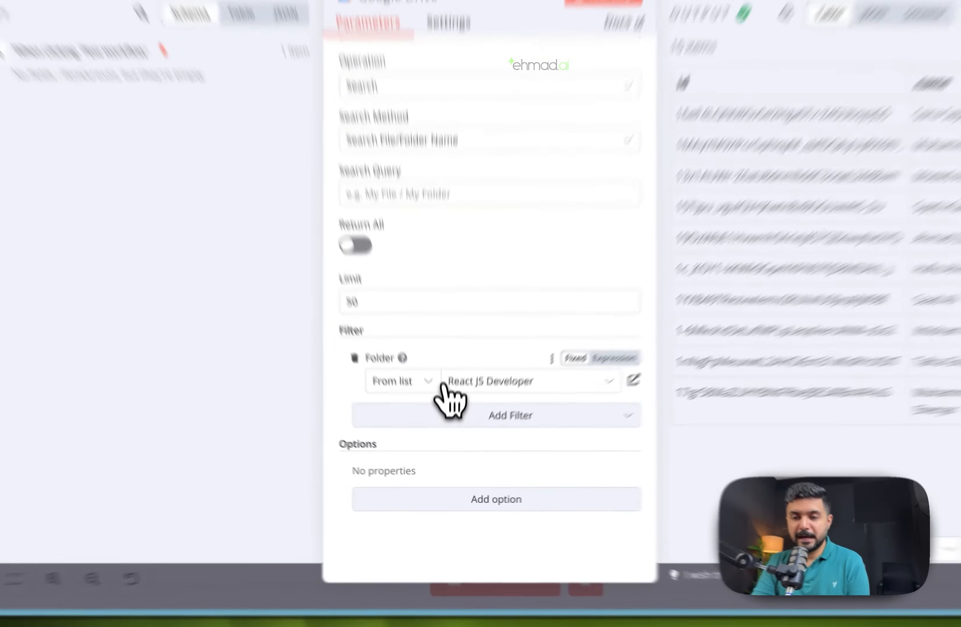
pyautogui.click(493, 407)
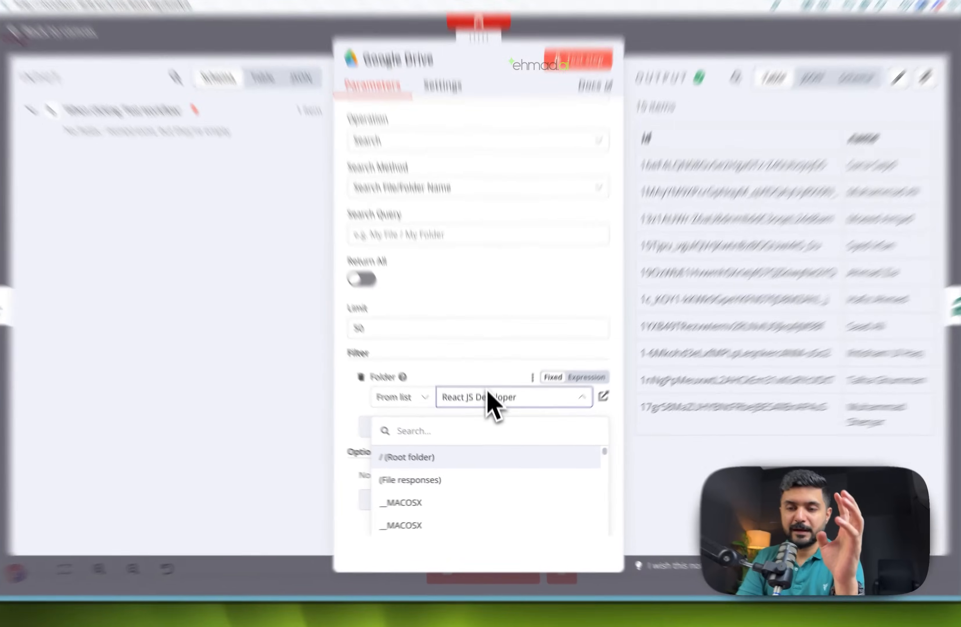
pyautogui.click(488, 394)
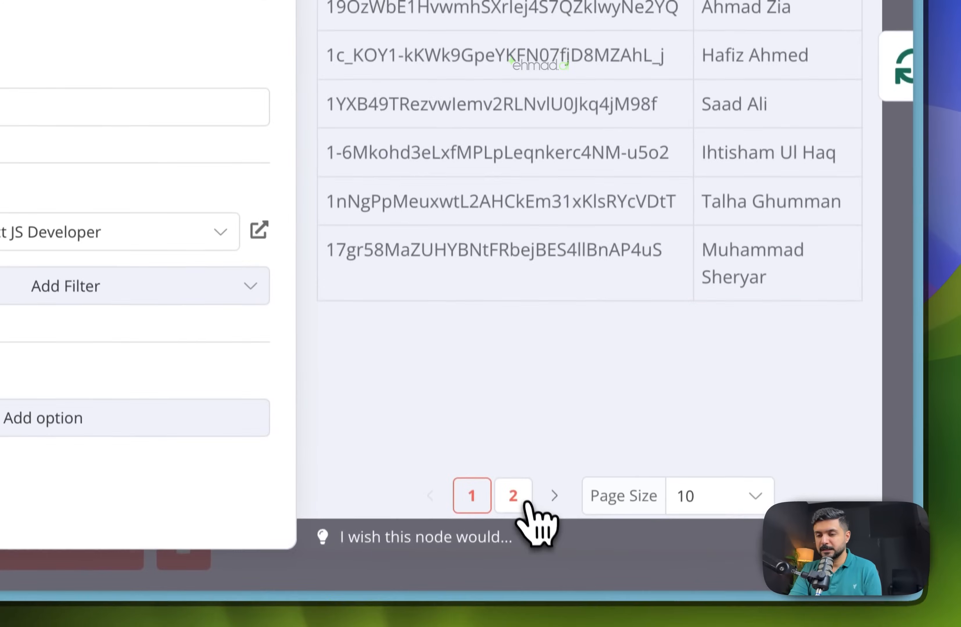
# Step: Page through the Google Drive node's output, set its page size to 25 and look over the listed files
pyautogui.click(523, 501)
pyautogui.click(485, 495)
pyautogui.click(703, 500)
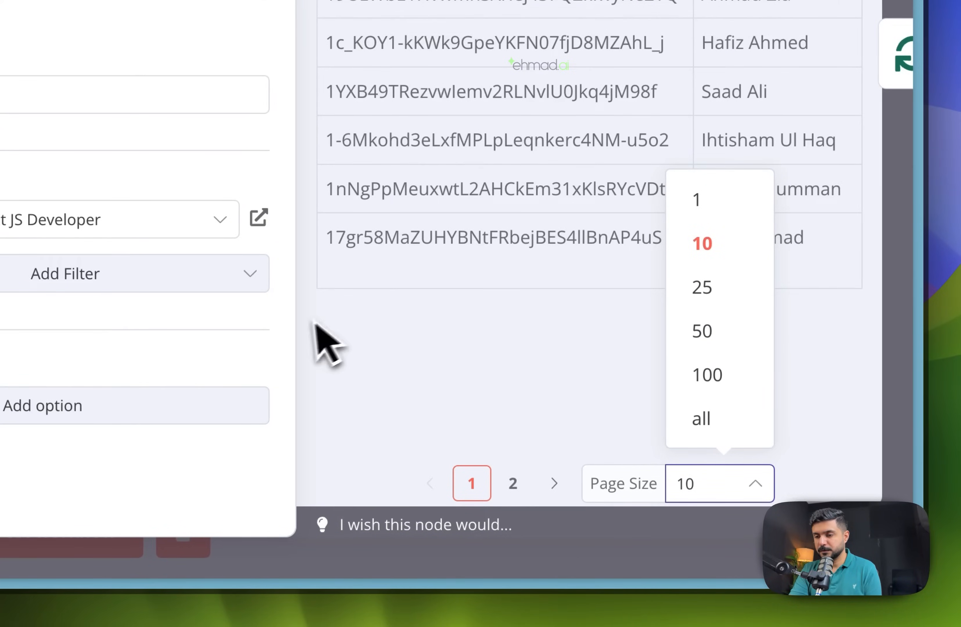
pyautogui.click(702, 288)
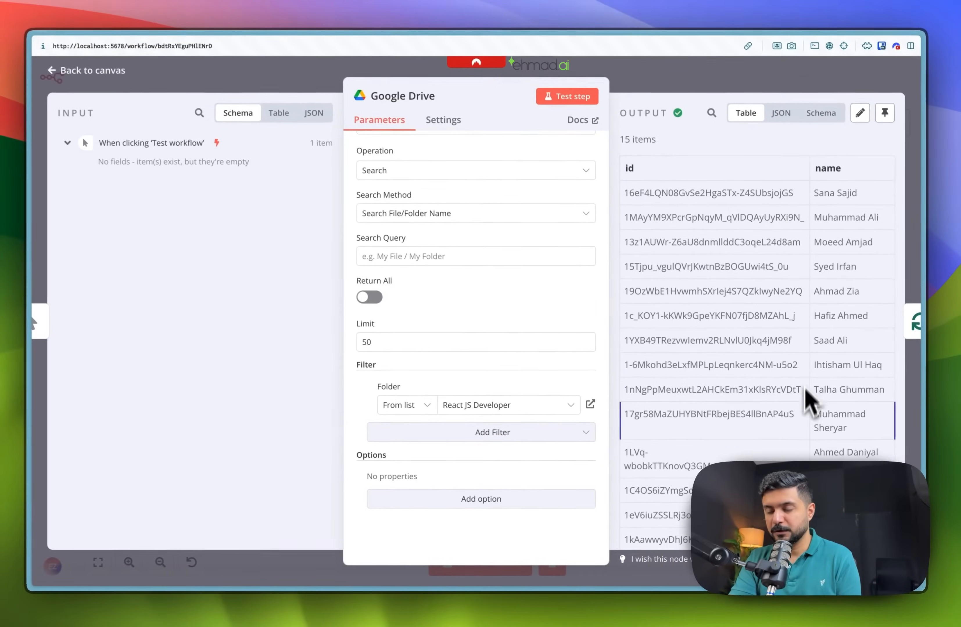
pyautogui.scroll(-2, 804, 390)
pyautogui.scroll(3, 480, 322)
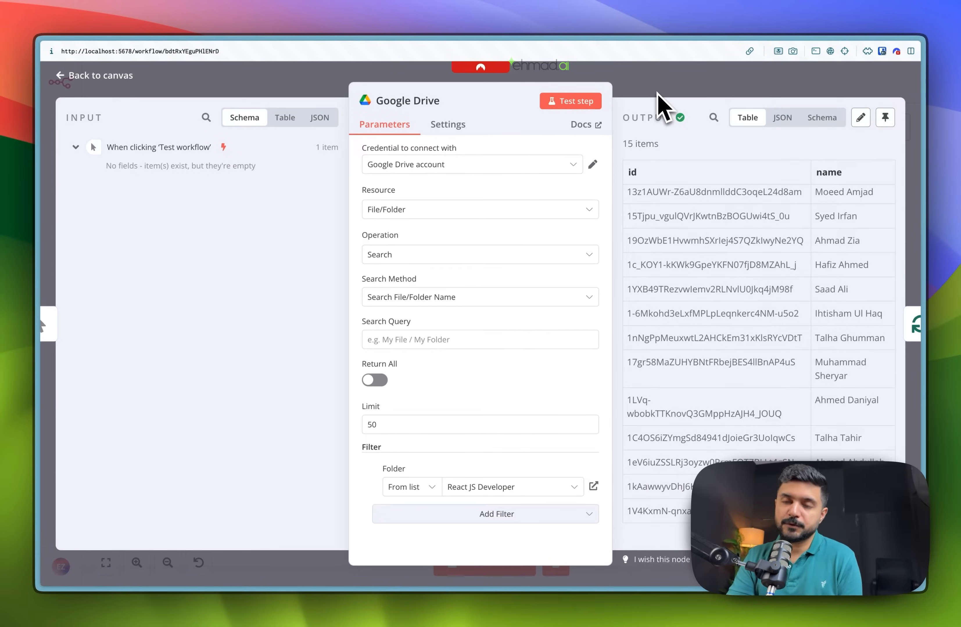
# Step: Check the Google Drive node's settings, go back to its parameters and return to the canvas
pyautogui.scroll(-2, 505, 346)
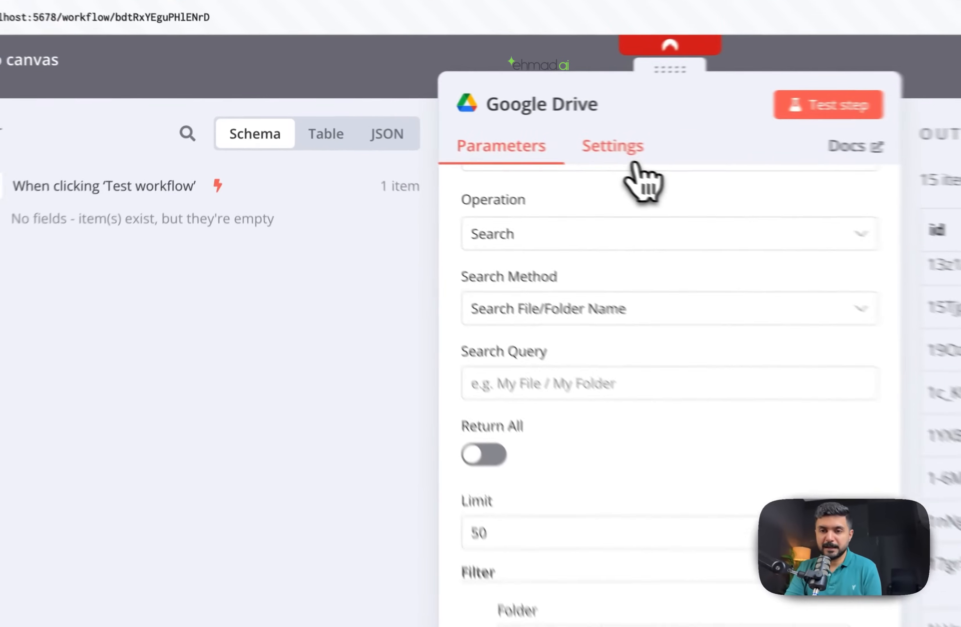
pyautogui.click(633, 163)
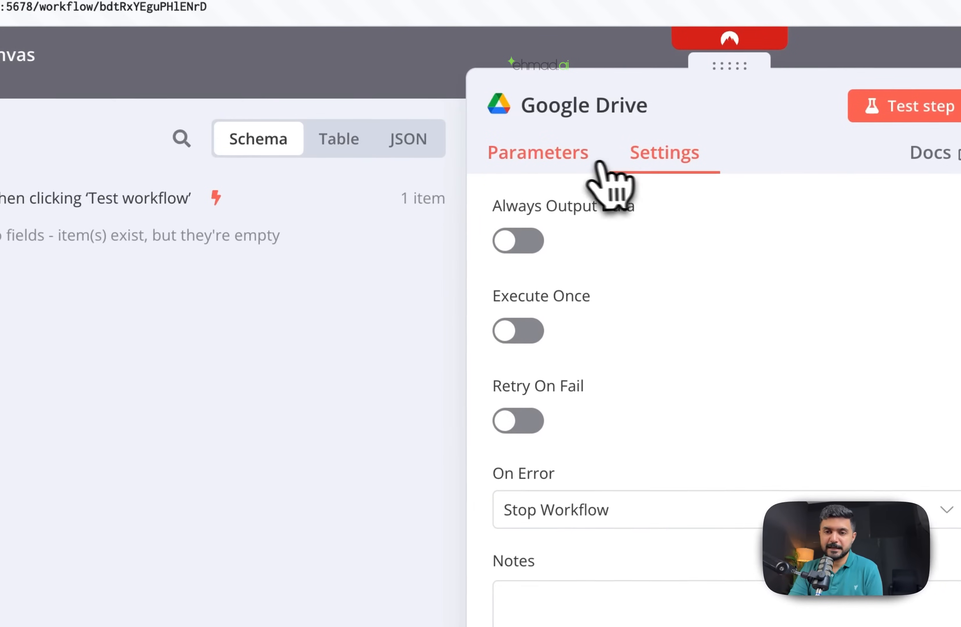
pyautogui.click(532, 150)
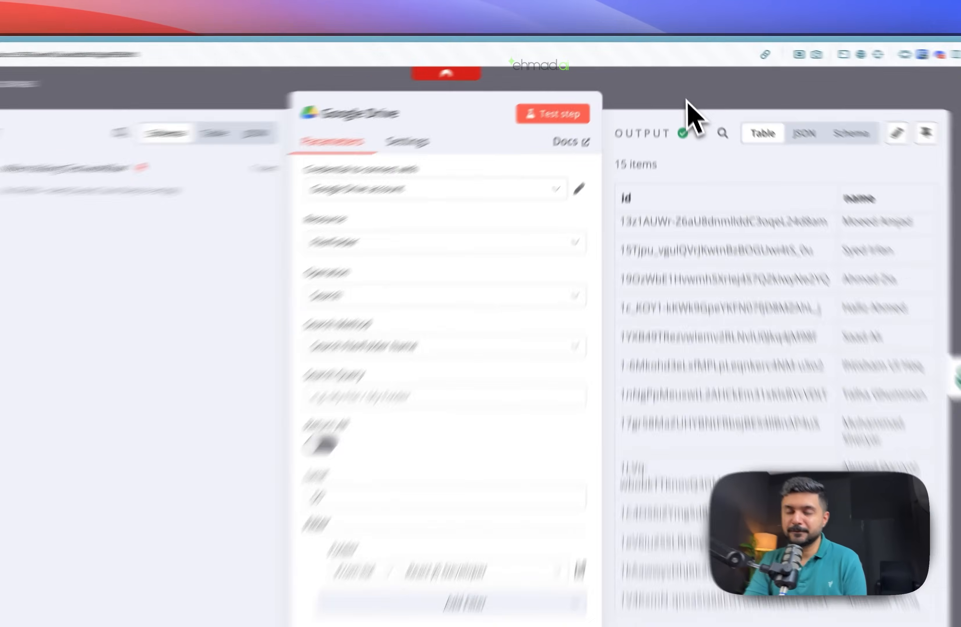
pyautogui.click(679, 86)
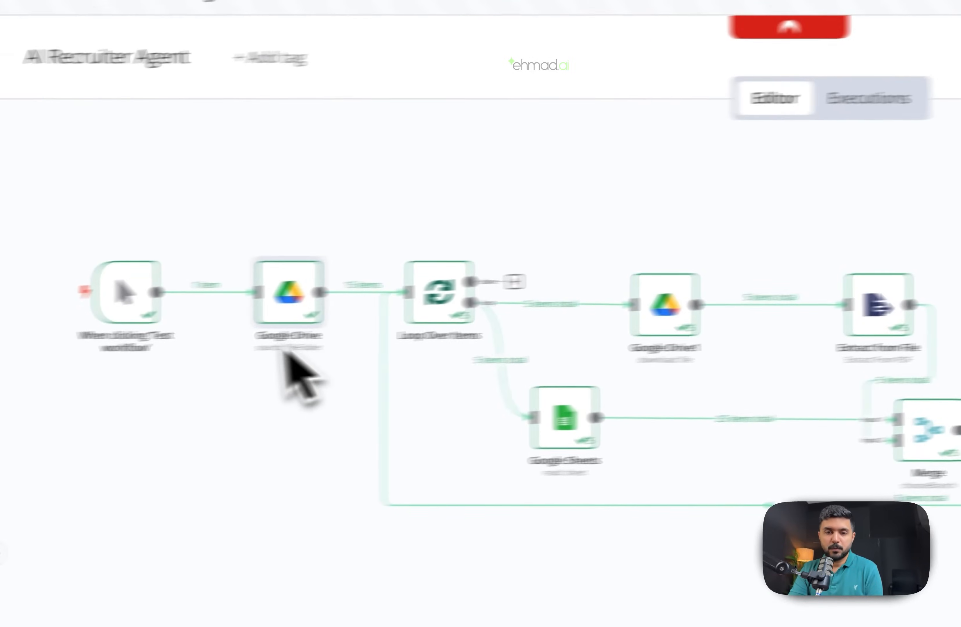
# Step: Trace how Loop Over Items sends each file through the branches to the Basic LLM Chain and back to the loop
pyautogui.moveTo(358, 292)
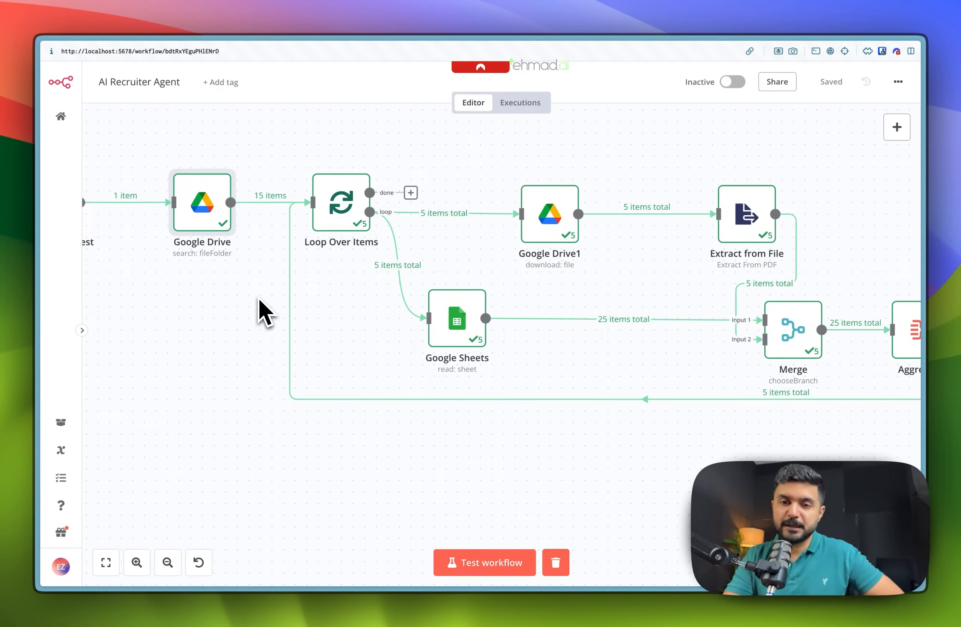
pyautogui.moveTo(349, 216)
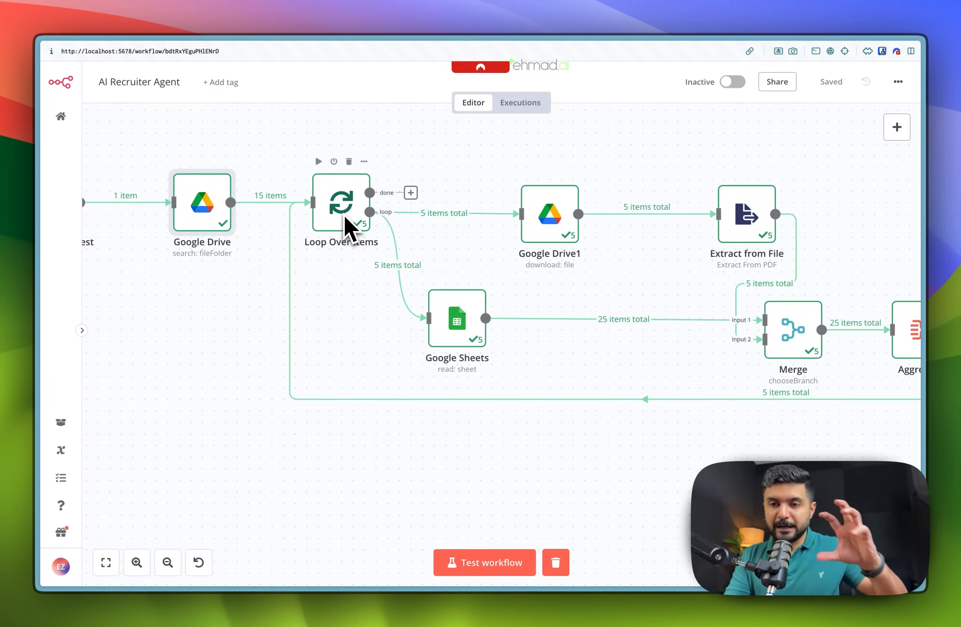
pyautogui.scroll(-1, 345, 218)
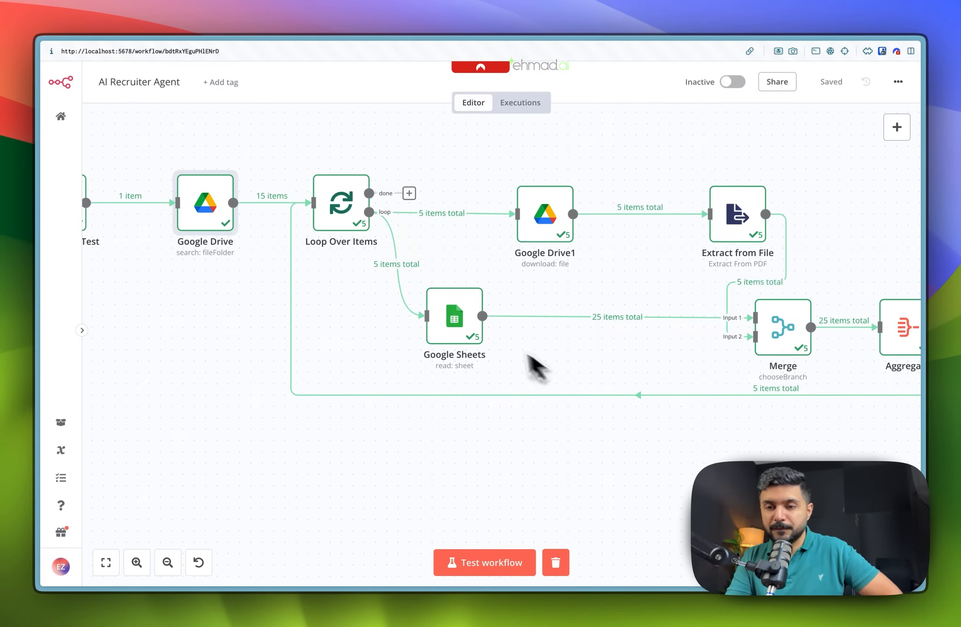
pyautogui.hscroll(10, 648, 343)
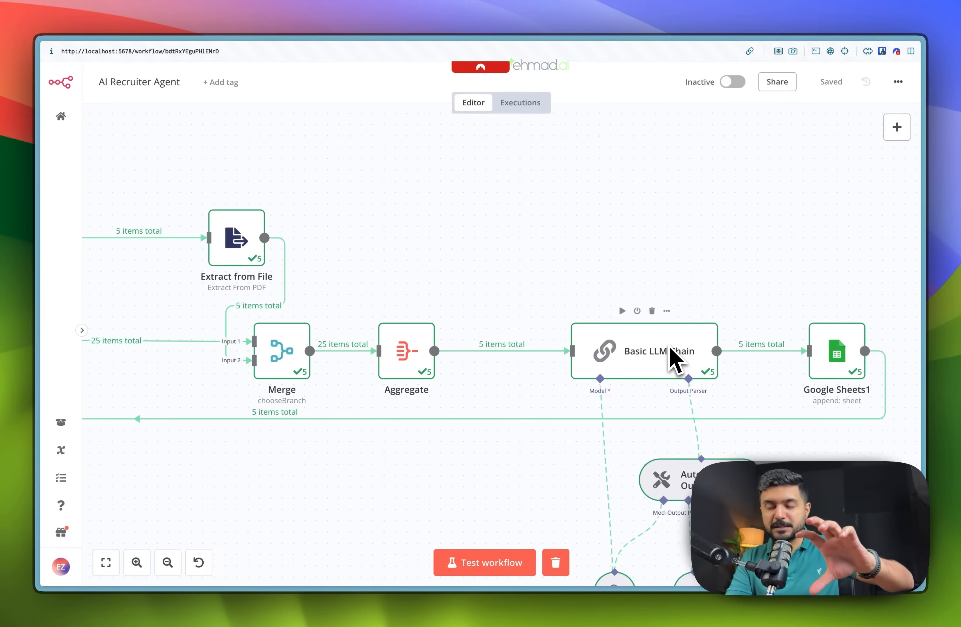
pyautogui.scroll(-1, 671, 350)
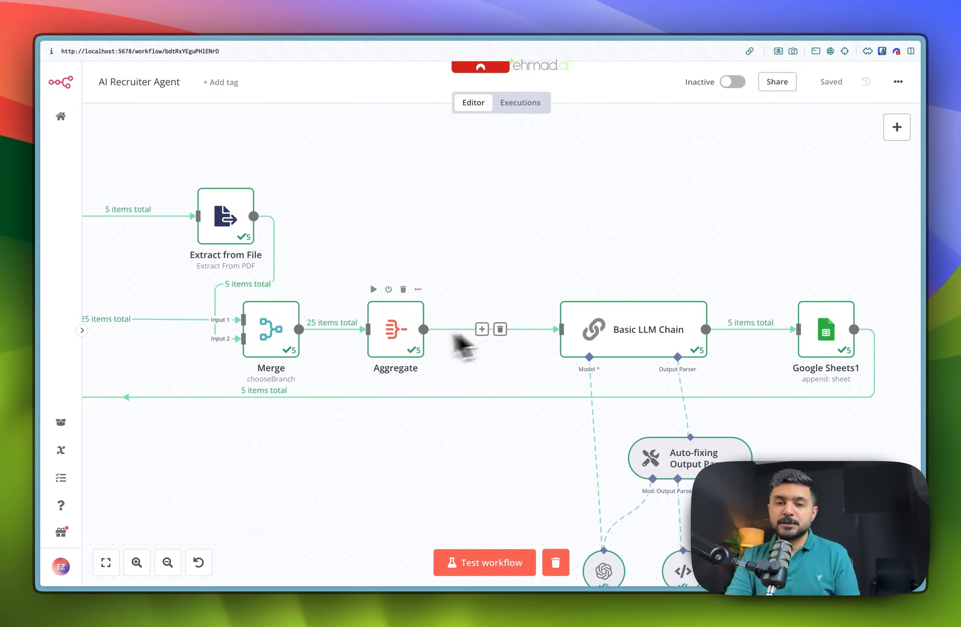
pyautogui.hscroll(-6, 390, 353)
pyautogui.hscroll(-2, 389, 351)
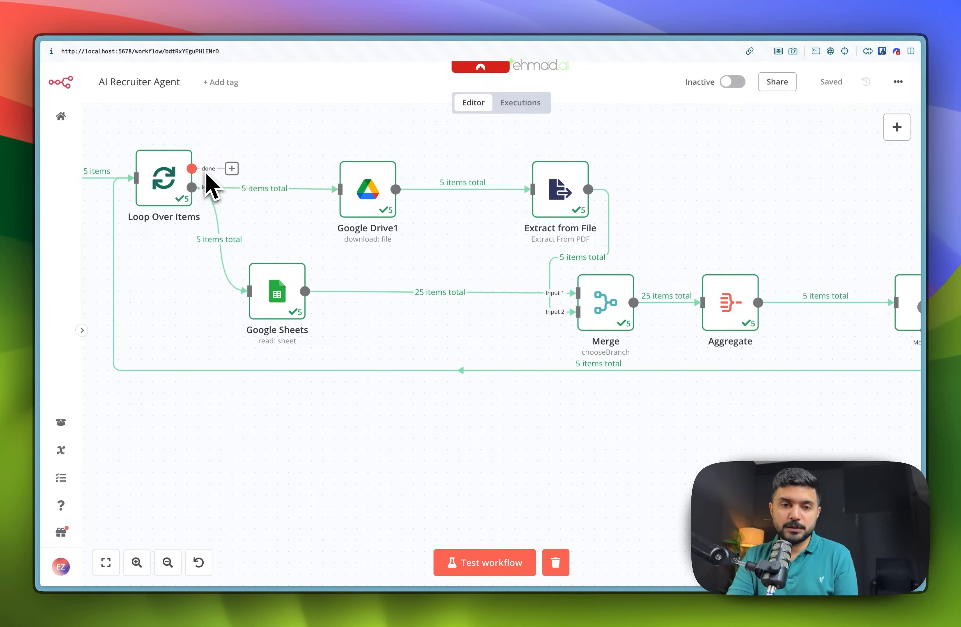
pyautogui.moveTo(200, 196)
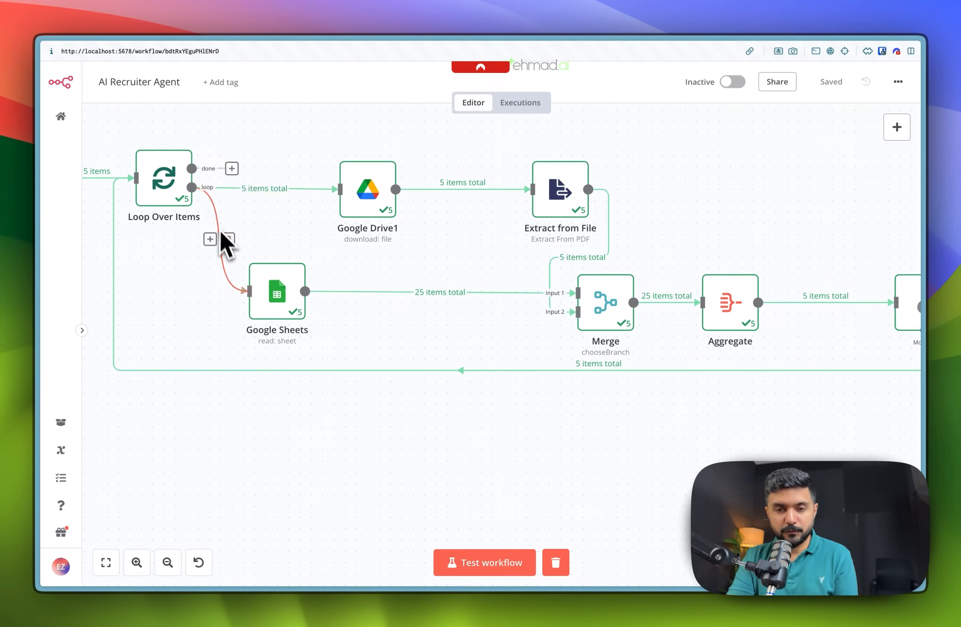
# Step: Open the Google Drive1 node to view its download parameters and binary file output, and return to the canvas
pyautogui.scroll(1, 235, 172)
pyautogui.hscroll(-1, 235, 173)
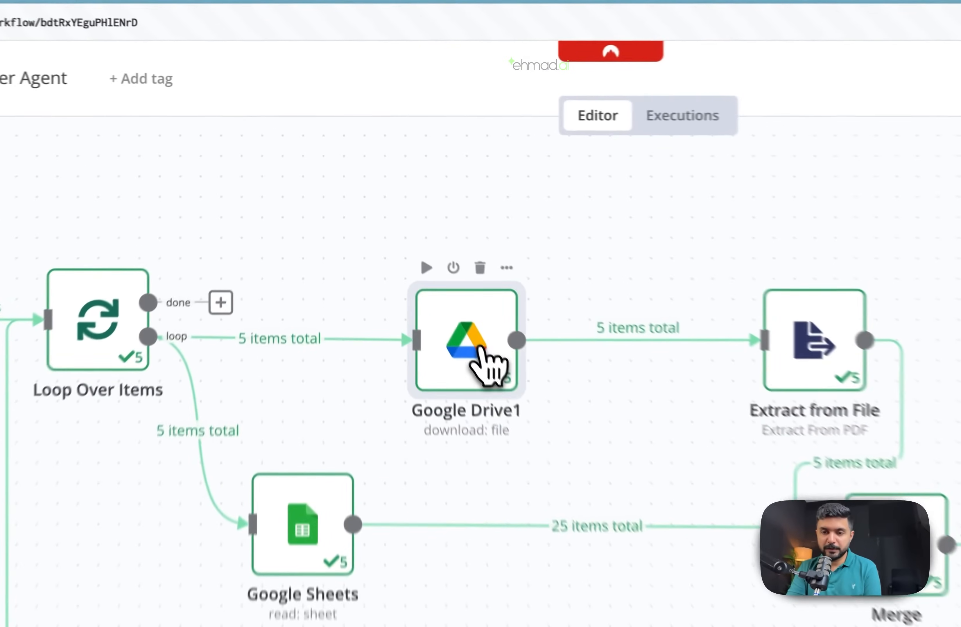
pyautogui.doubleClick(408, 233)
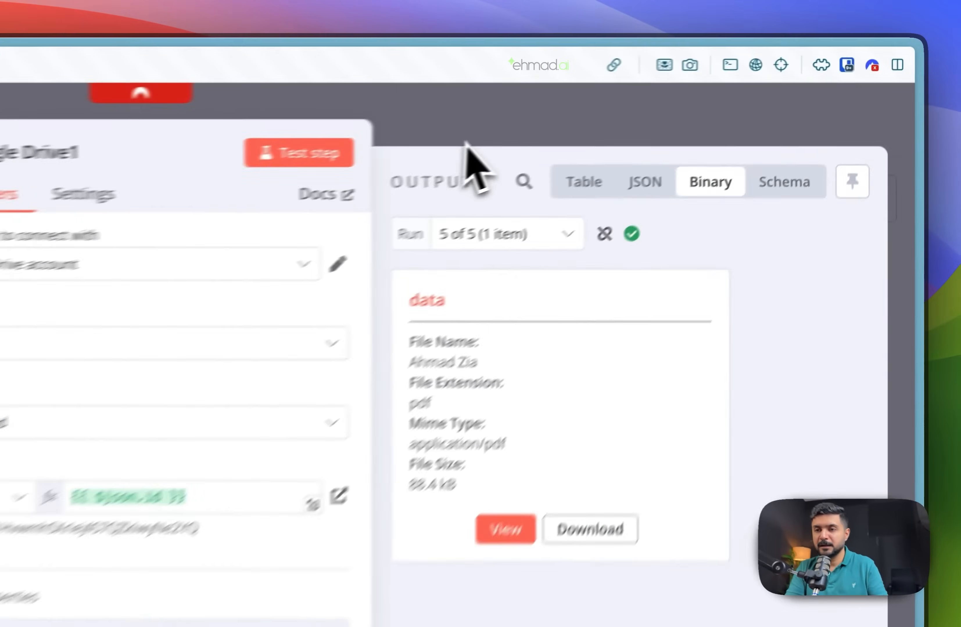
pyautogui.click(669, 89)
# Step: Search the node library for "drive", browse the available Google Drive actions and close the library without adding a node
pyautogui.click(902, 126)
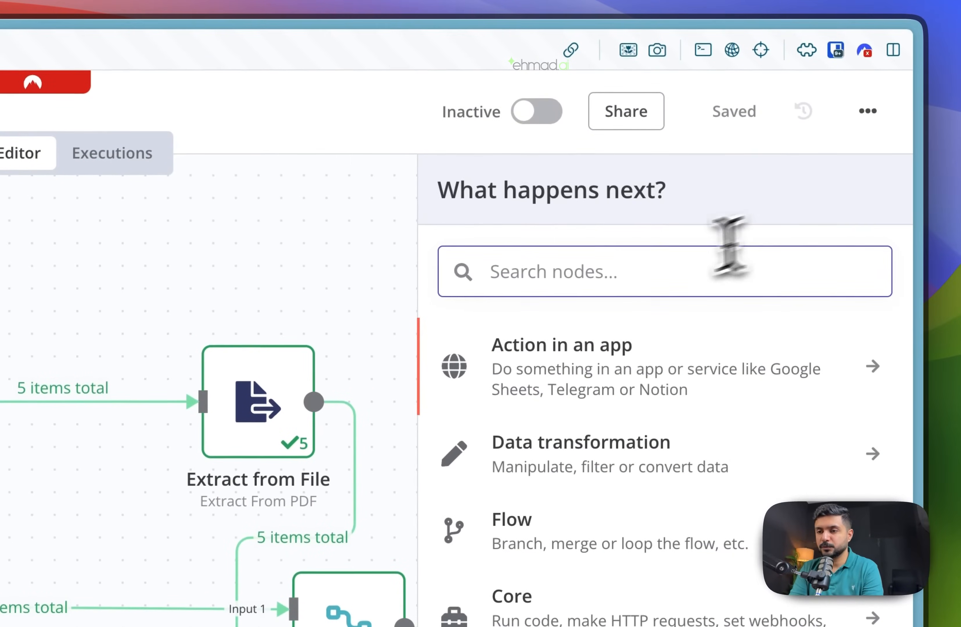
pyautogui.write('drive')
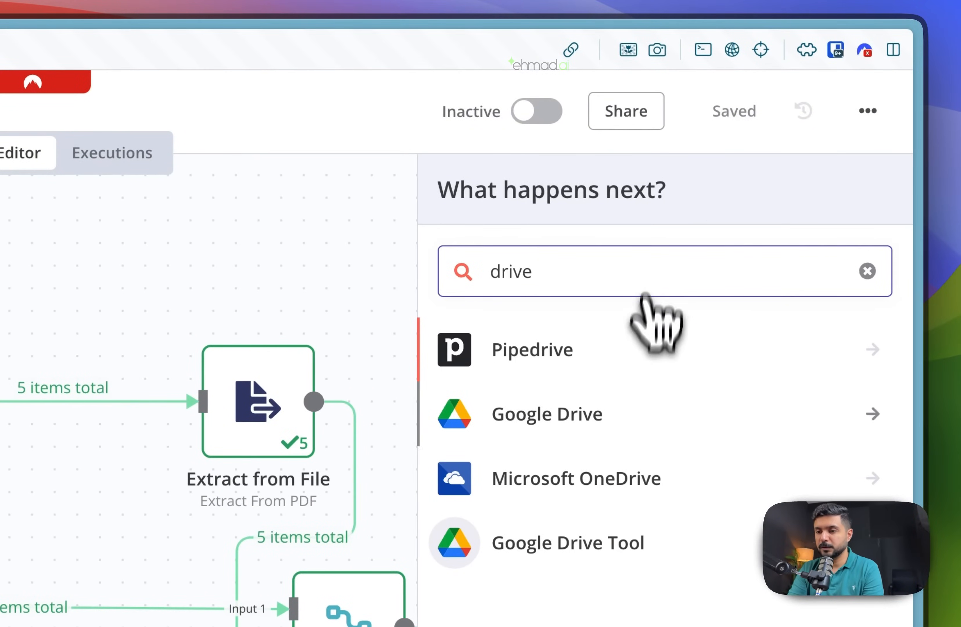
pyautogui.click(637, 432)
pyautogui.scroll(-2, 616, 419)
pyautogui.scroll(-5, 524, 491)
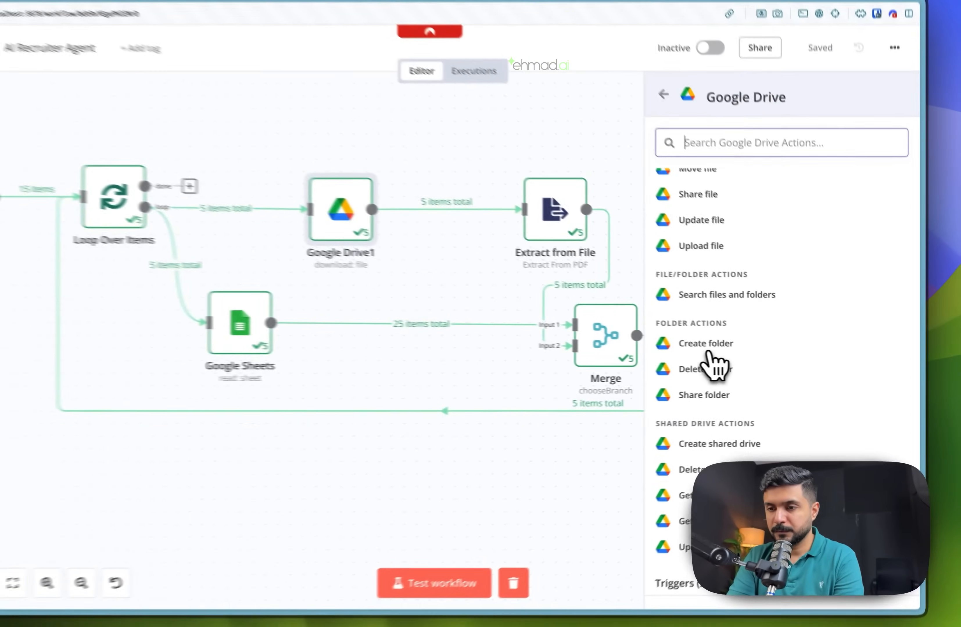
pyautogui.scroll(4, 715, 364)
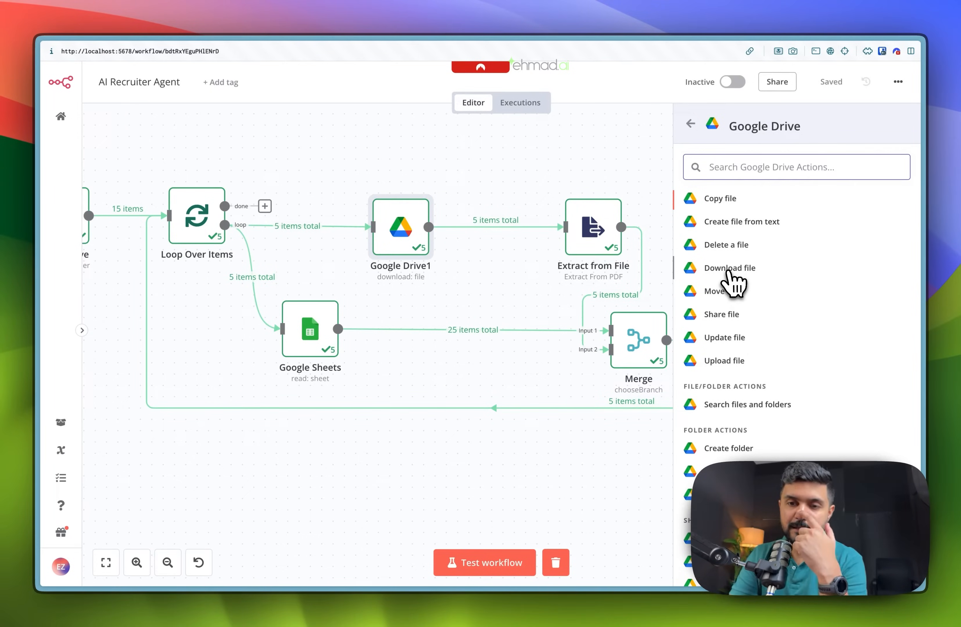
pyautogui.click(514, 178)
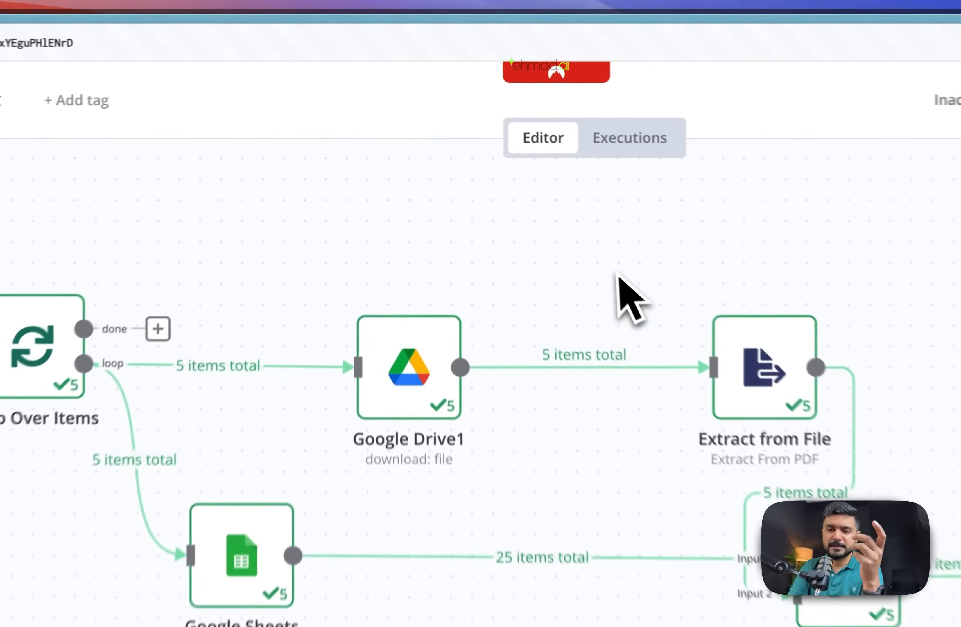
# Step: Open the Google Drive1 node and examine the id and name fields it receives from Loop Over Items
pyautogui.hscroll(-5, 381, 205)
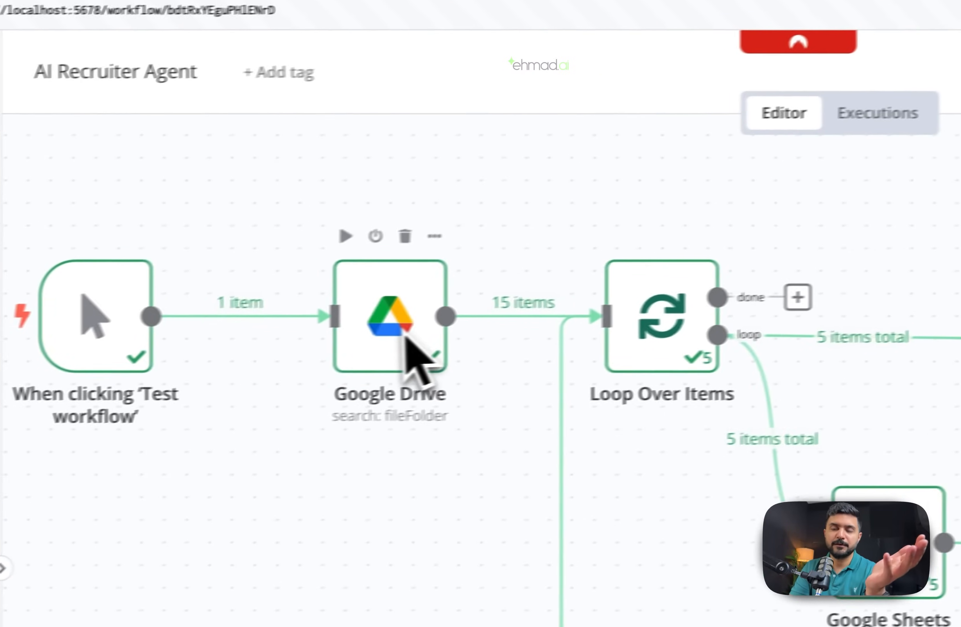
pyautogui.hscroll(5, 175, 359)
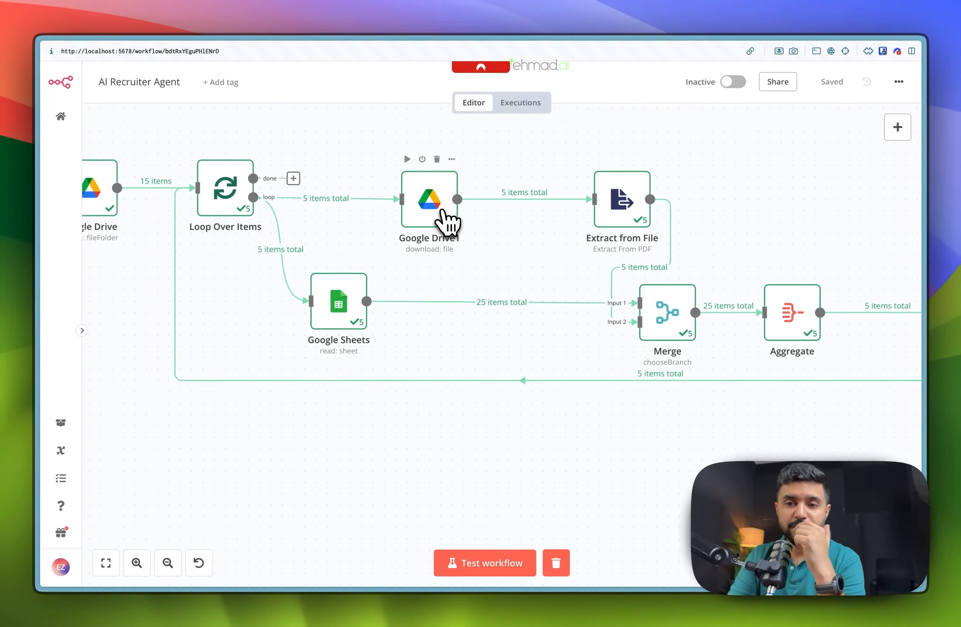
pyautogui.doubleClick(425, 208)
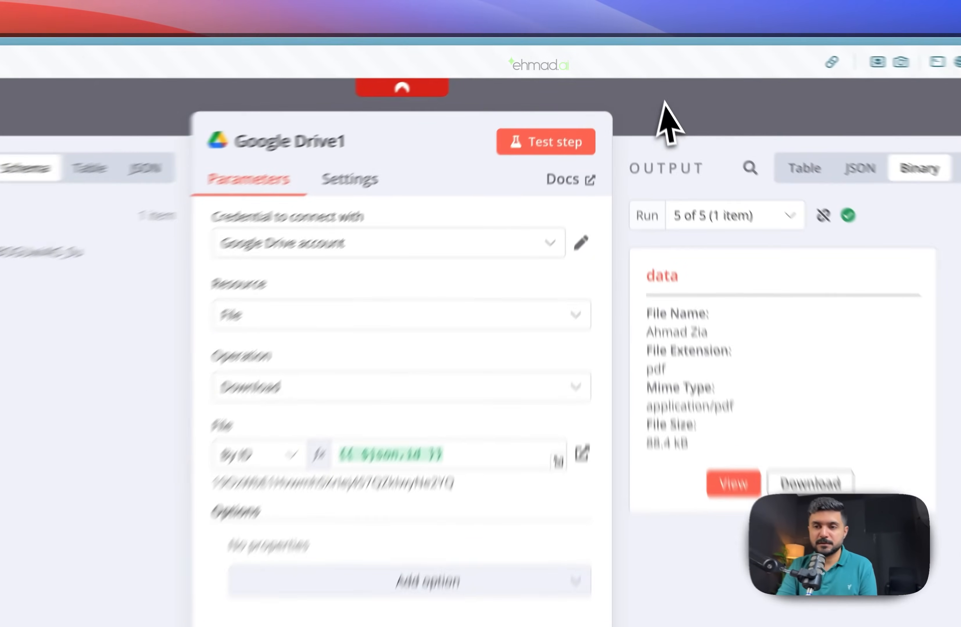
pyautogui.click(635, 89)
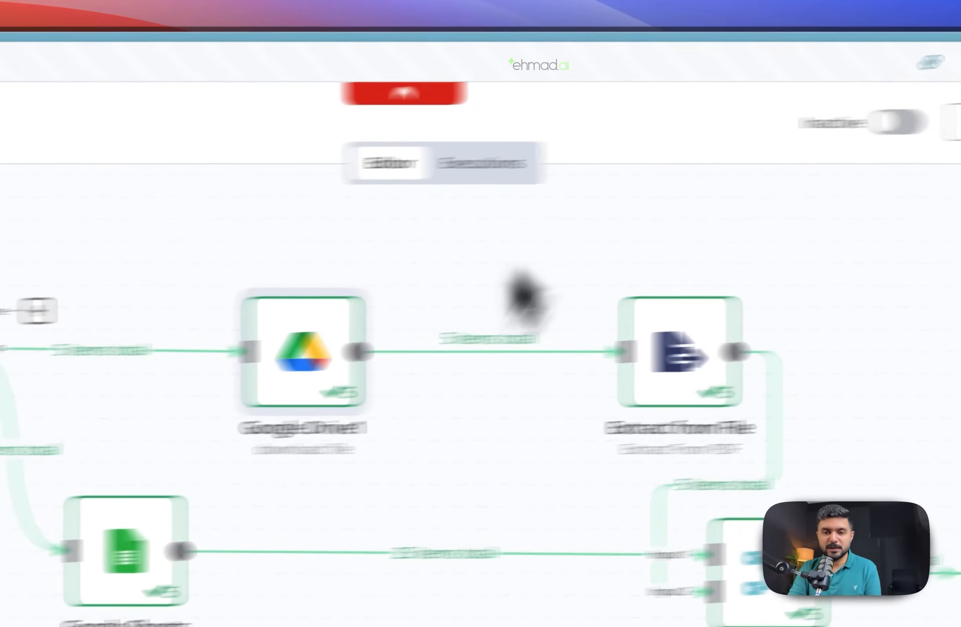
pyautogui.doubleClick(751, 346)
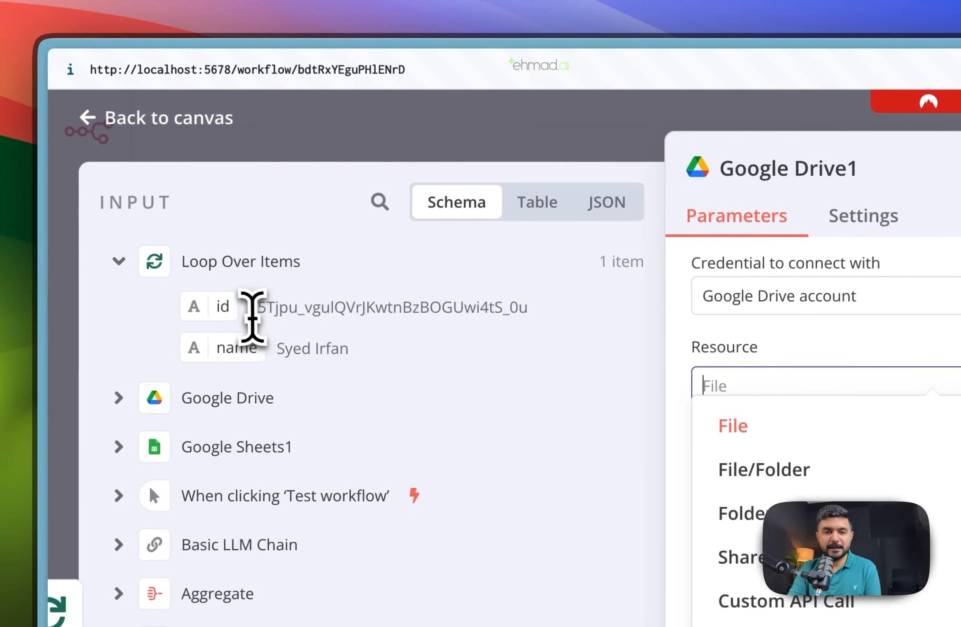
pyautogui.moveTo(235, 310); pyautogui.dragTo(517, 308)
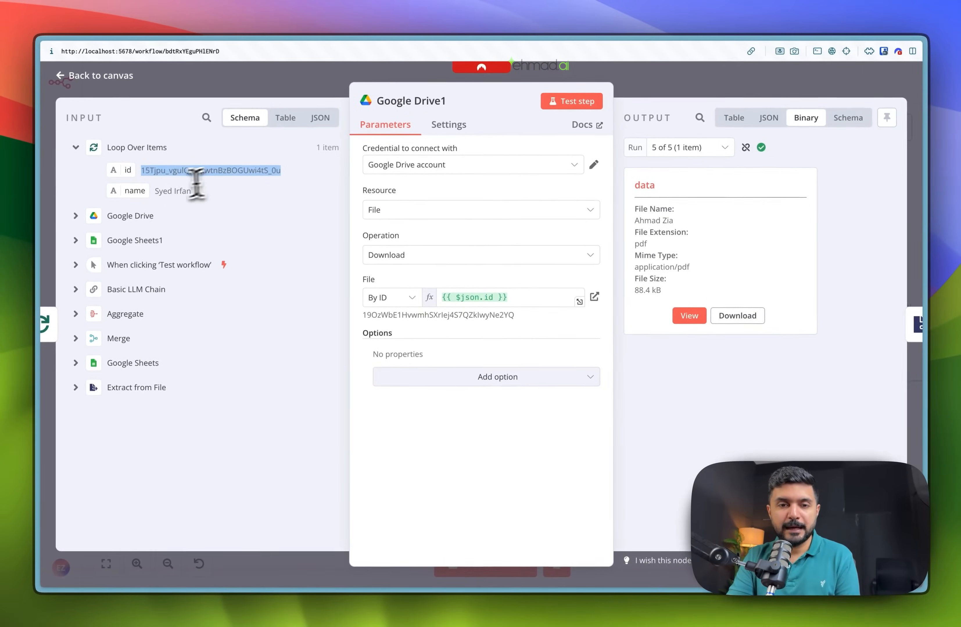
pyautogui.click(182, 225)
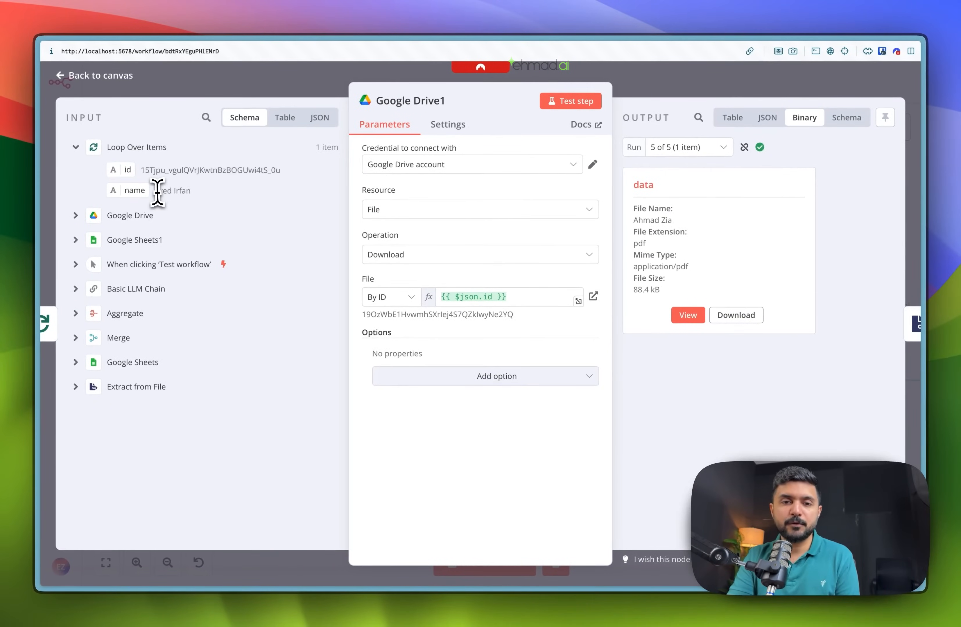
pyautogui.click(191, 196)
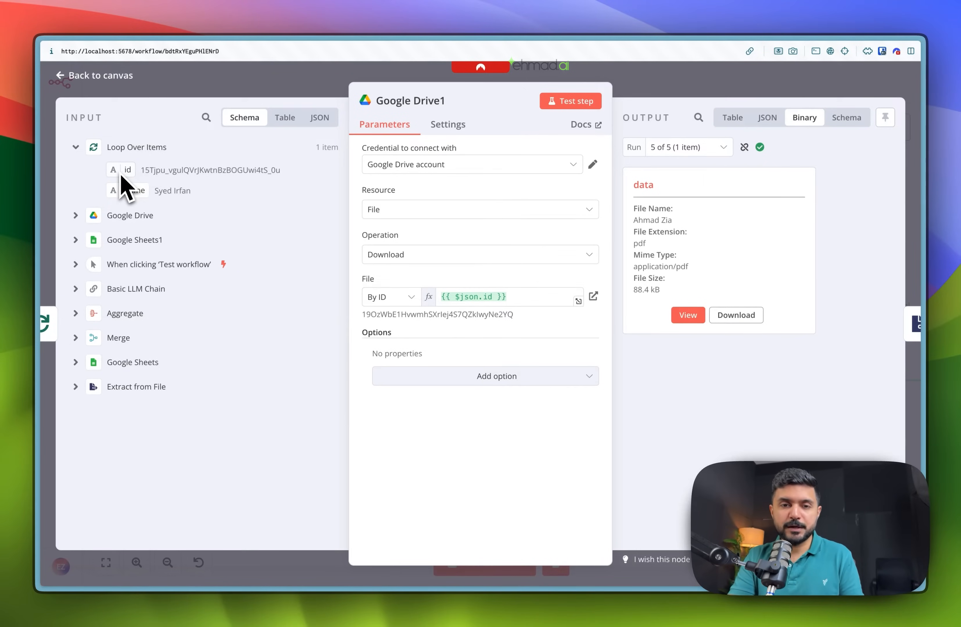
# Step: Review the available ways to identify the File in the Google Drive1 node, leaving it set to By ID
pyautogui.moveTo(122, 186); pyautogui.dragTo(514, 296)
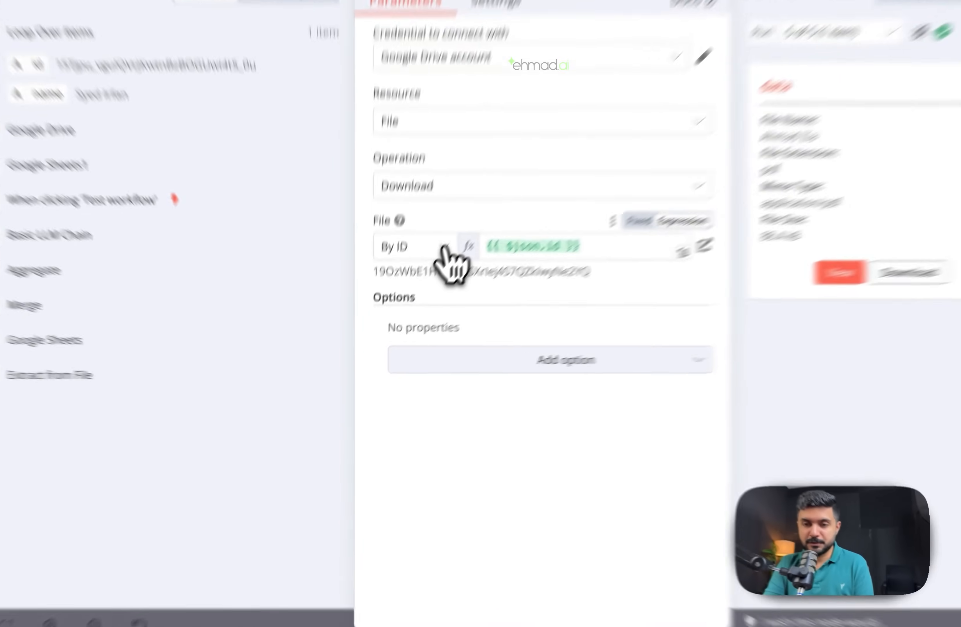
pyautogui.click(390, 296)
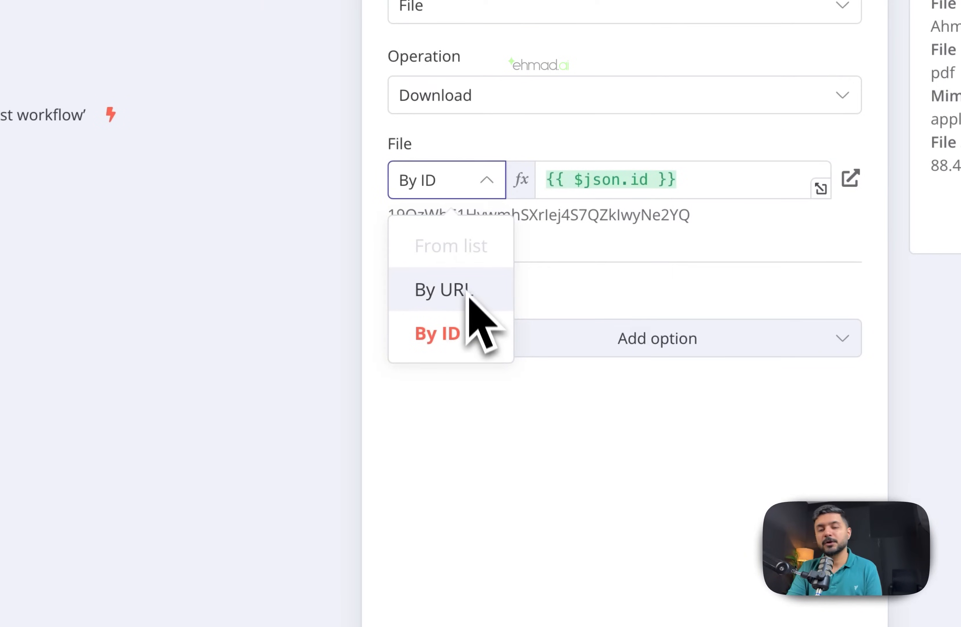
pyautogui.click(493, 440)
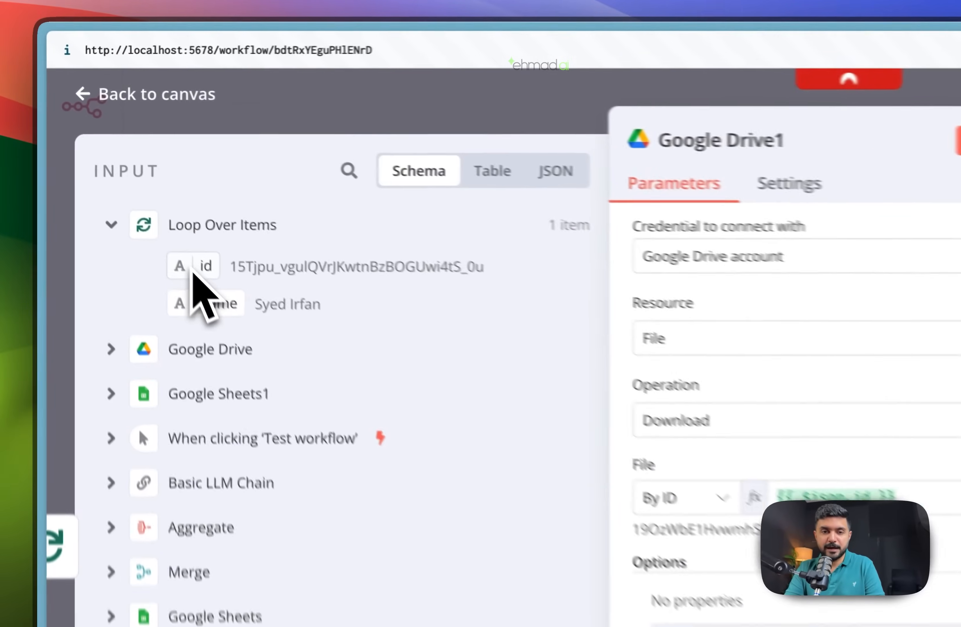
# Step: Map the Loop Over Items id into the File expression again, and undo the duplicate insertion
pyautogui.moveTo(121, 173); pyautogui.dragTo(535, 299)
pyautogui.moveTo(682, 338); pyautogui.dragTo(681, 321)
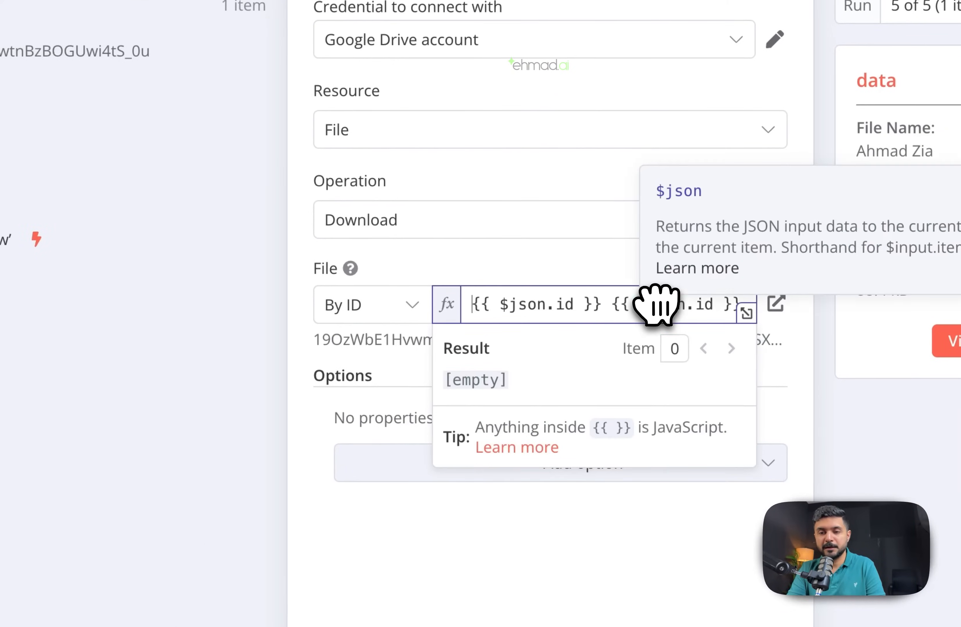
pyautogui.press('super+z')
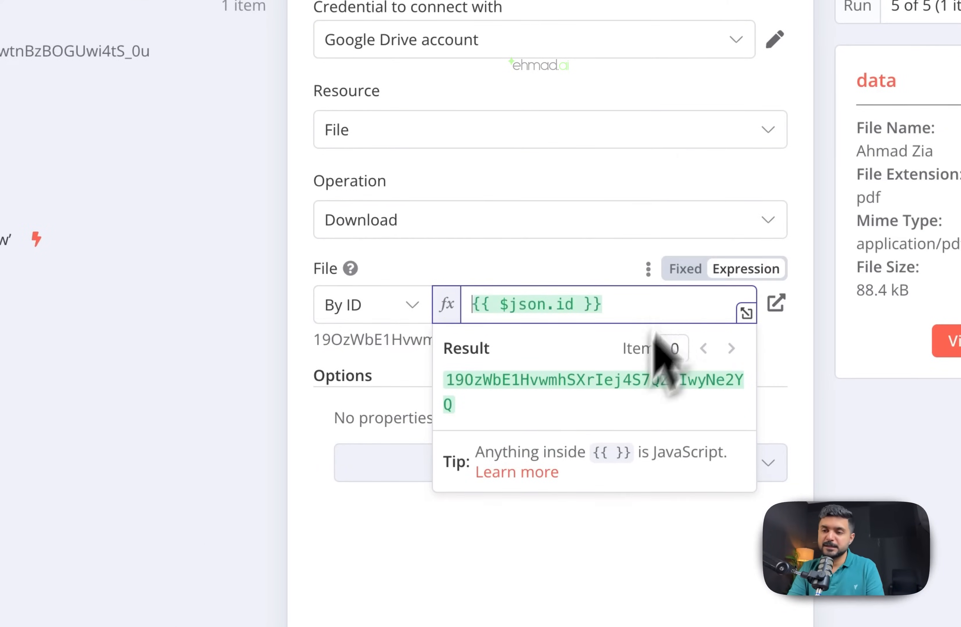
pyautogui.click(514, 525)
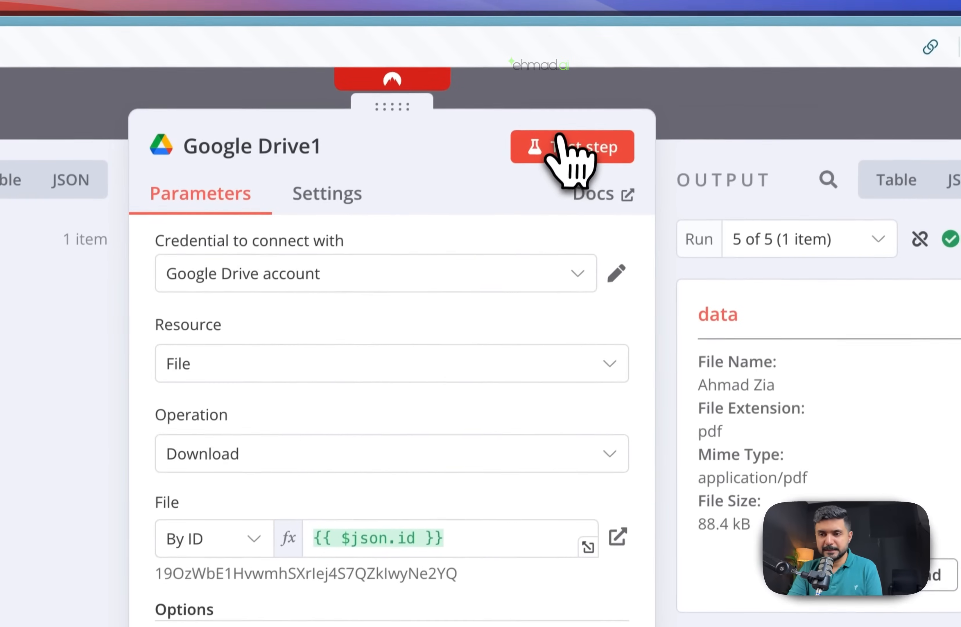
# Step: Test the Google Drive1 download step and return to the canvas
pyautogui.click(556, 146)
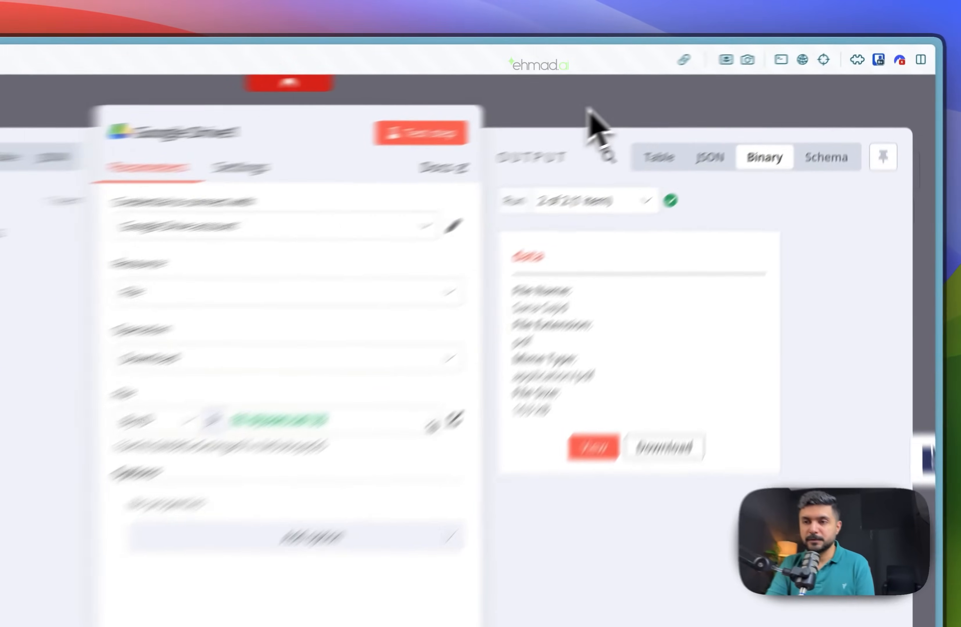
pyautogui.click(685, 85)
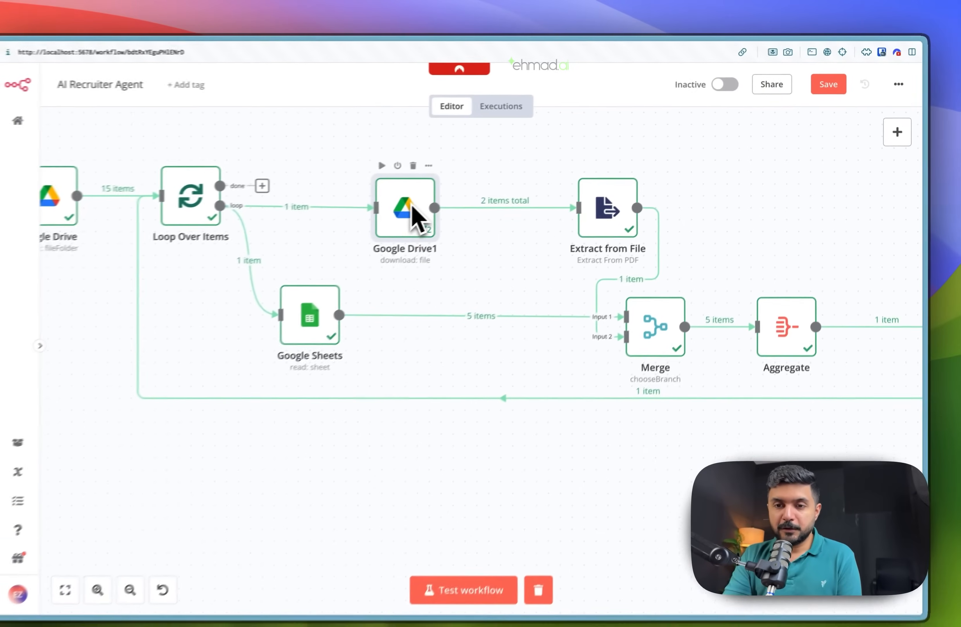
# Step: Search the node library for "extract" and add an Extract from File node with the Extract from PDF action
pyautogui.hscroll(5, 439, 209)
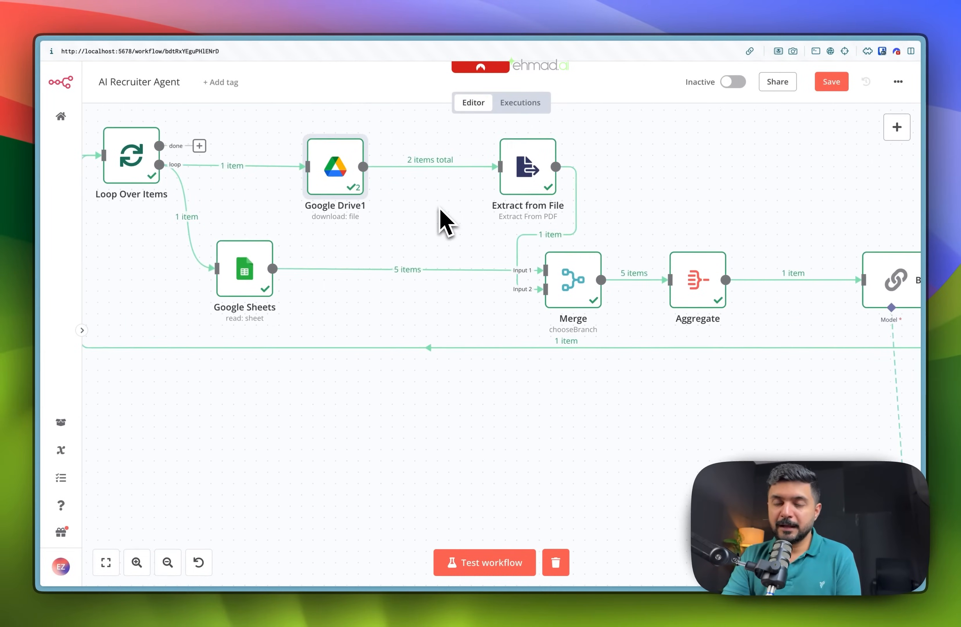
pyautogui.hscroll(3, 440, 208)
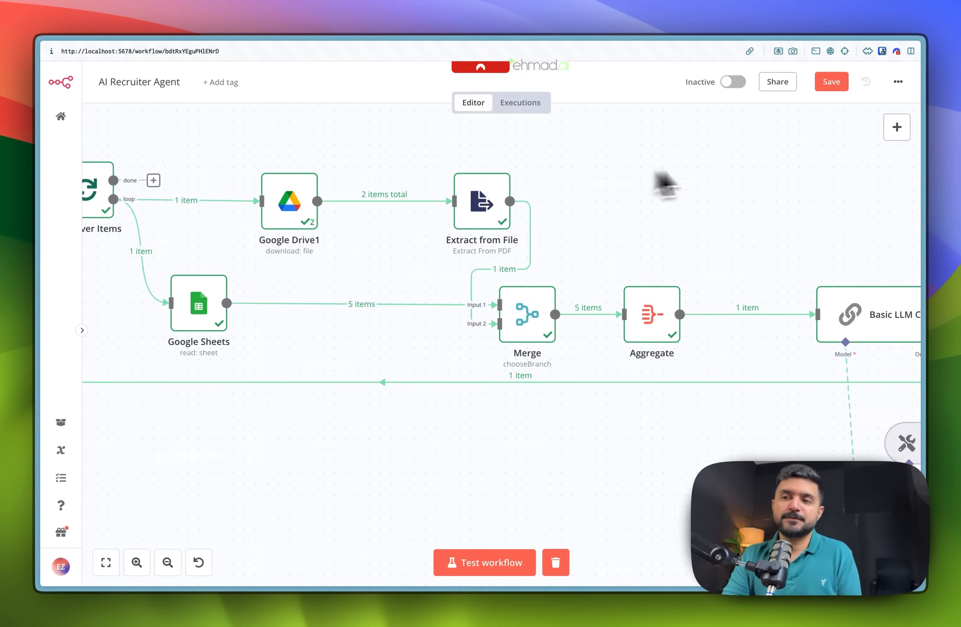
pyautogui.click(897, 126)
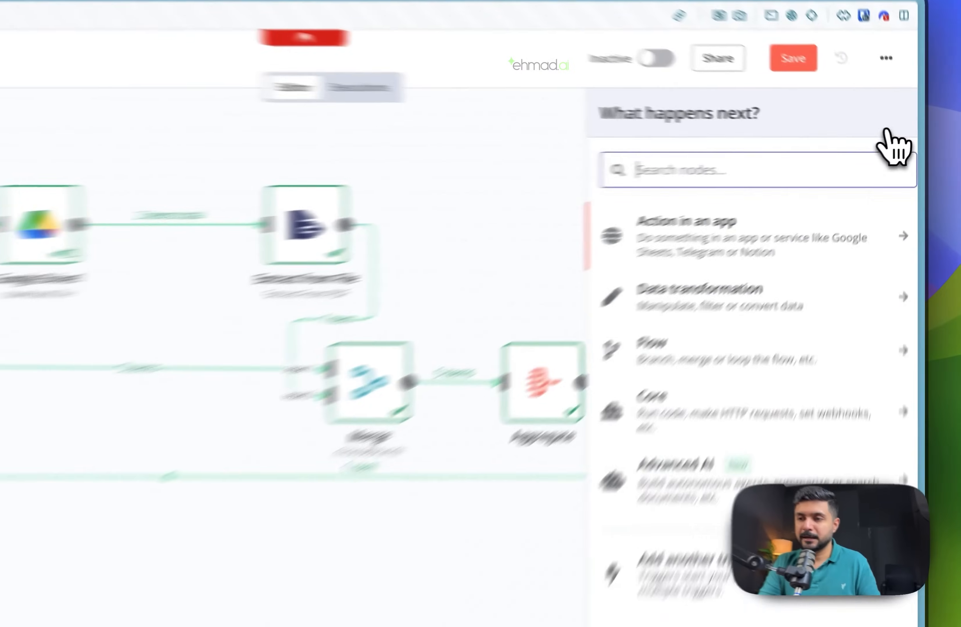
pyautogui.write('extract')
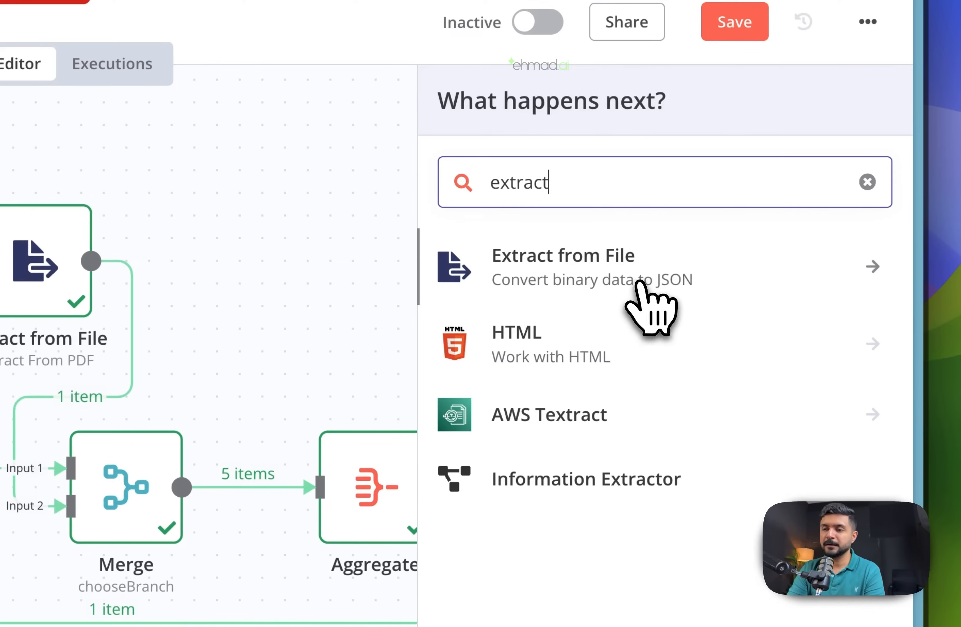
pyautogui.click(638, 277)
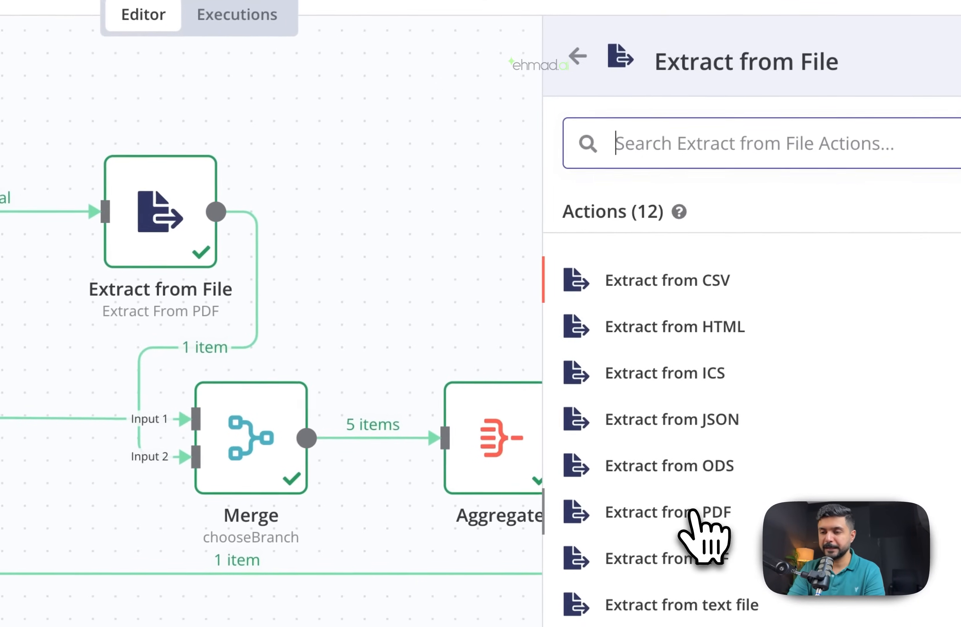
pyautogui.click(692, 512)
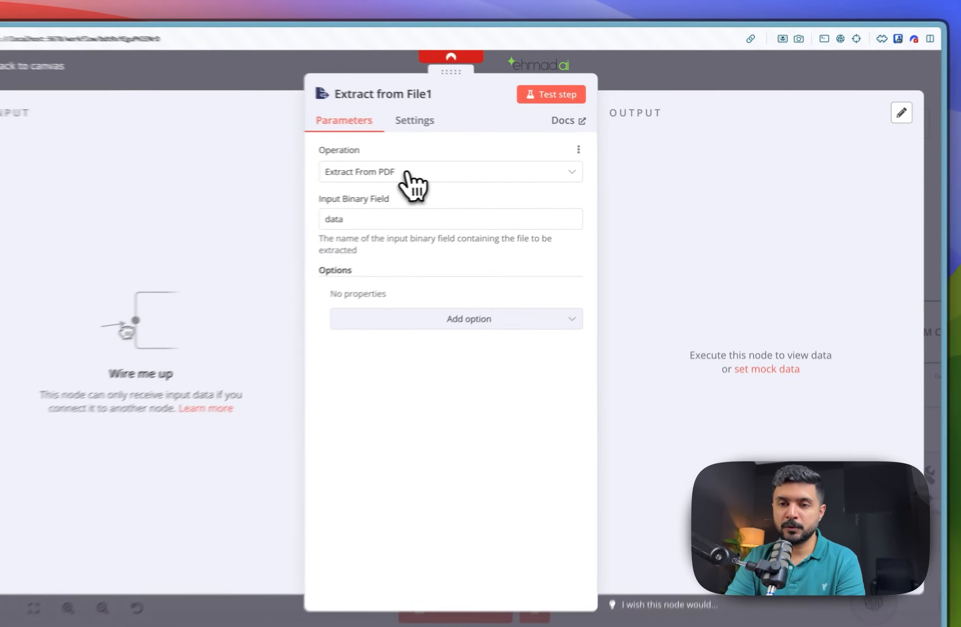
# Step: Check the new node's Extract From PDF operation and Input Binary Field, and delete the node from the canvas
pyautogui.click(405, 172)
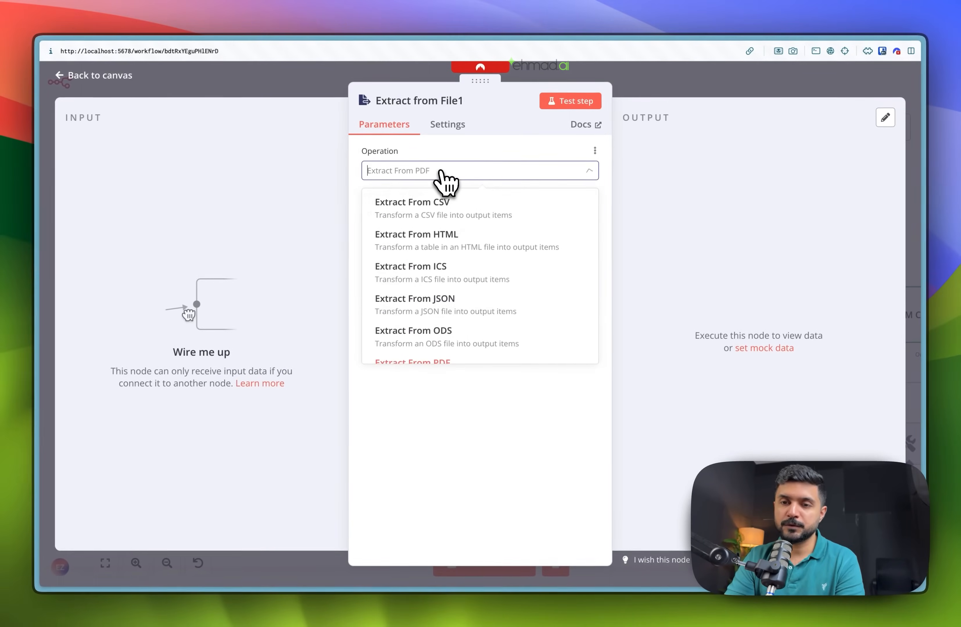
pyautogui.click(450, 353)
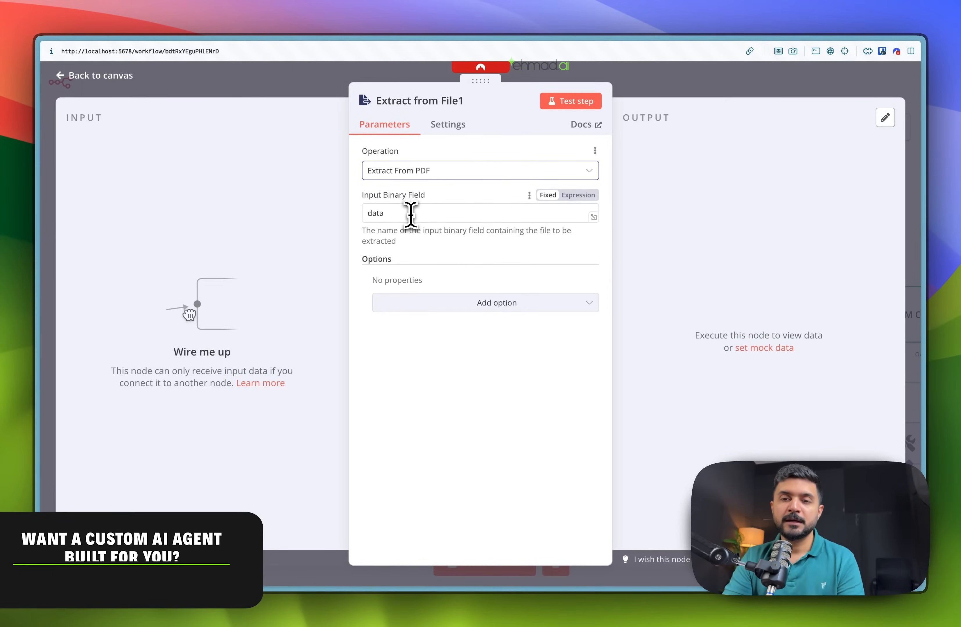
pyautogui.moveTo(408, 214); pyautogui.dragTo(367, 213)
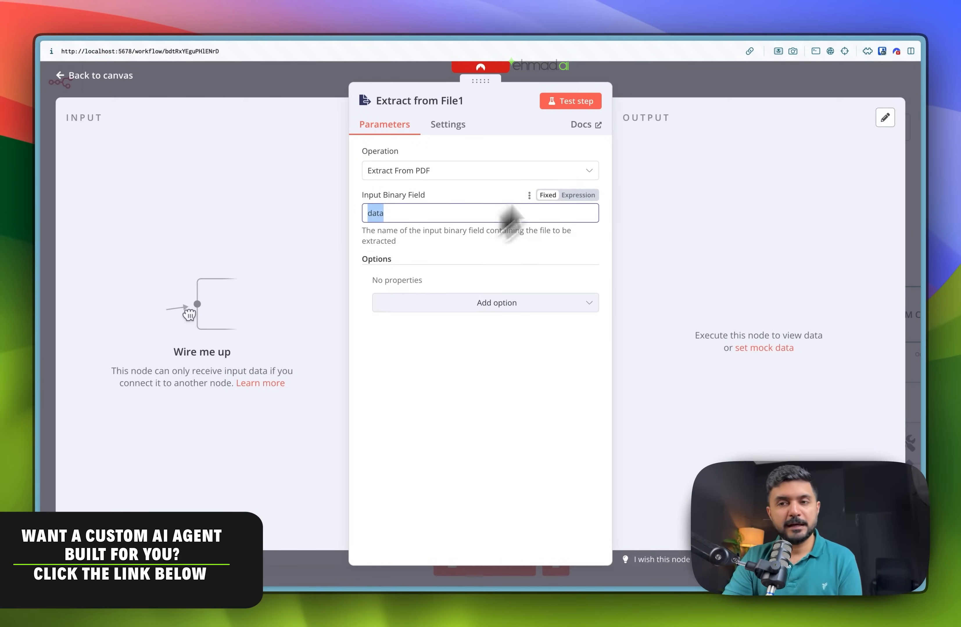
pyautogui.click(630, 91)
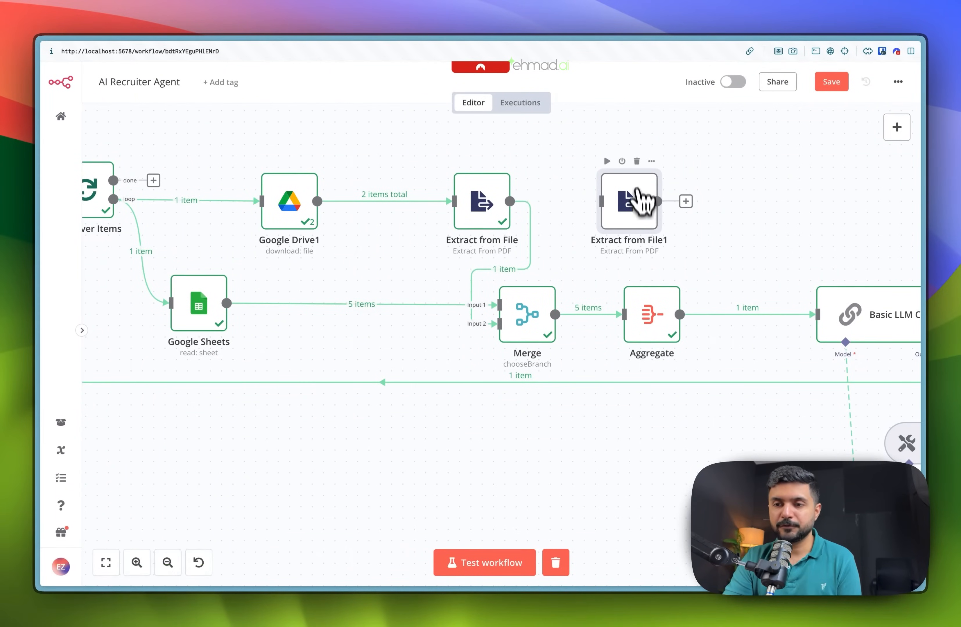
pyautogui.click(636, 162)
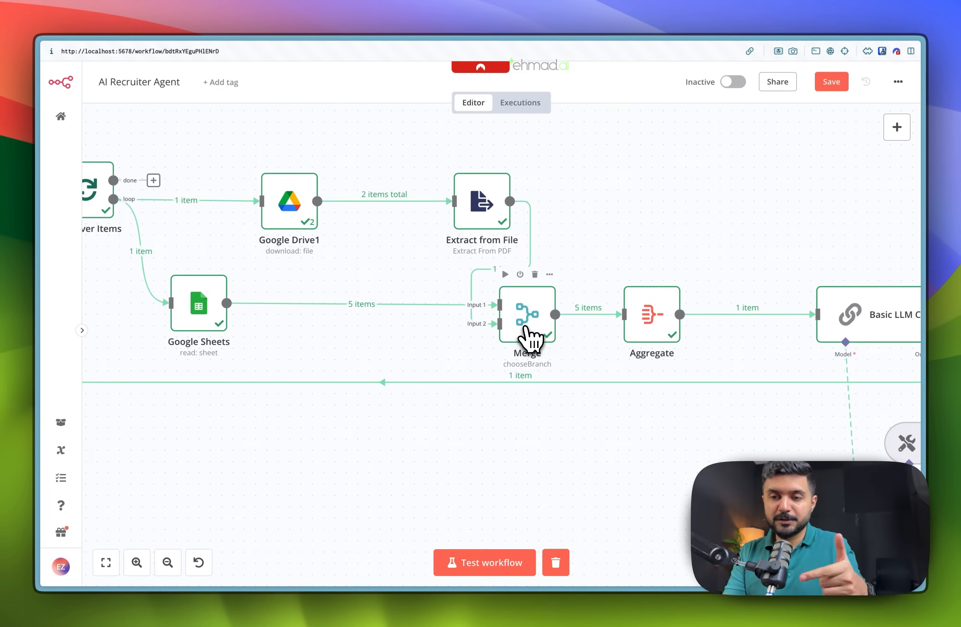
# Step: Switch to the Recruiter AI Agent spreadsheet in Google Sheets and review the Question and Type columns of the Rubric sheet
pyautogui.moveTo(296, 307)
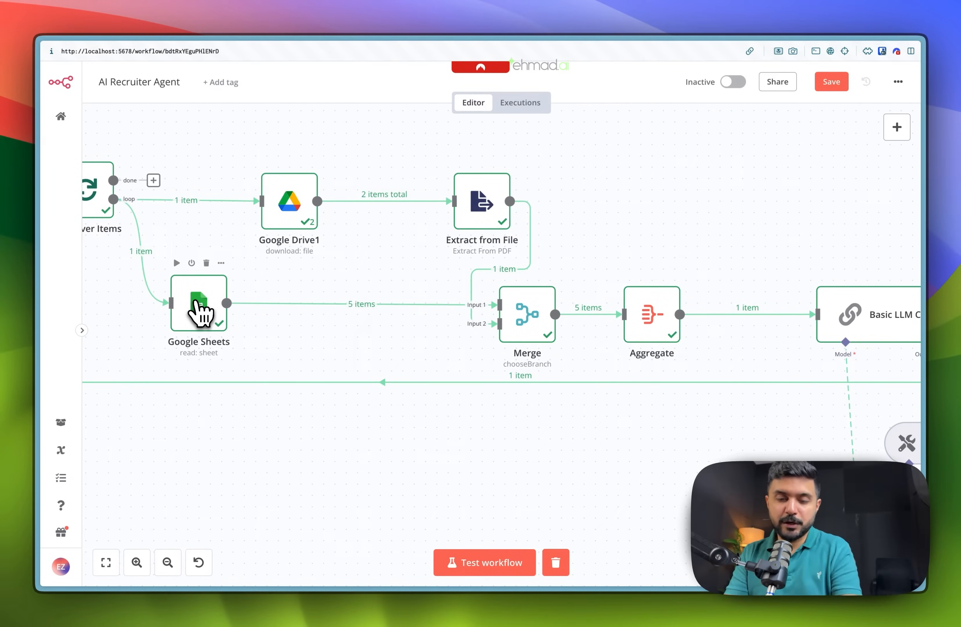
pyautogui.press('super+s')
pyautogui.click(114, 445)
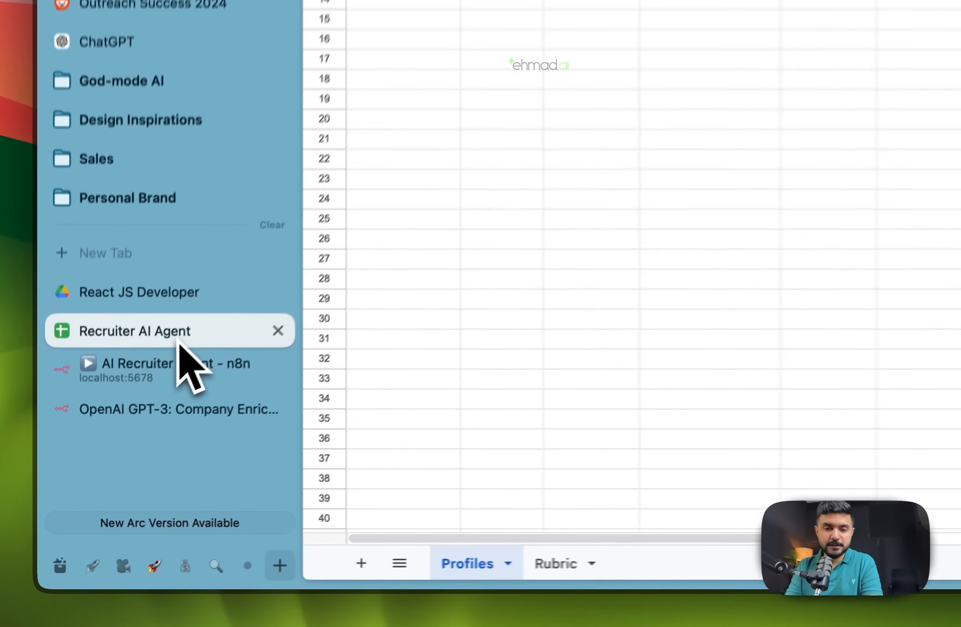
pyautogui.click(557, 565)
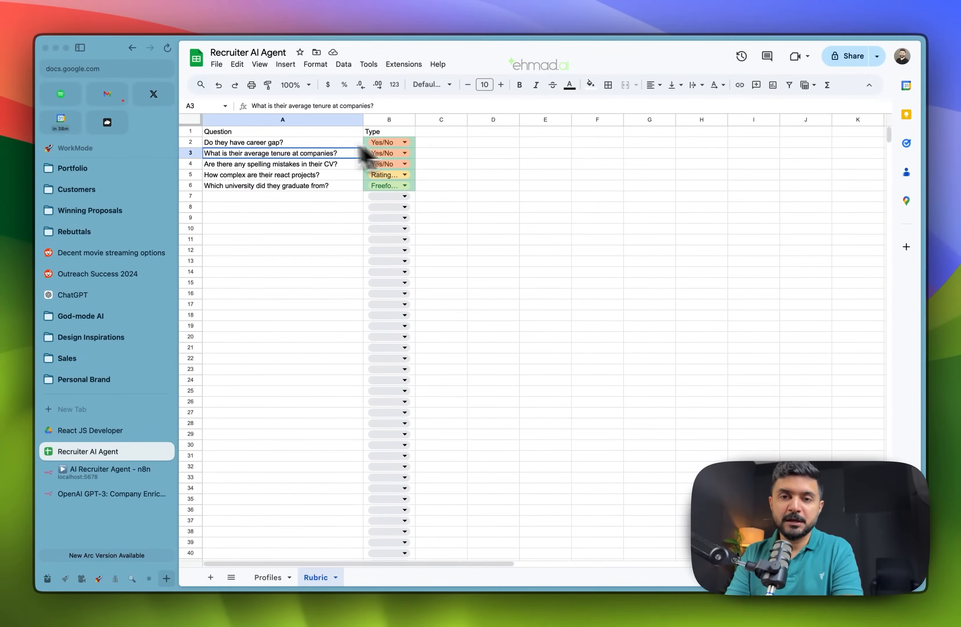
pyautogui.click(291, 136)
pyautogui.click(386, 136)
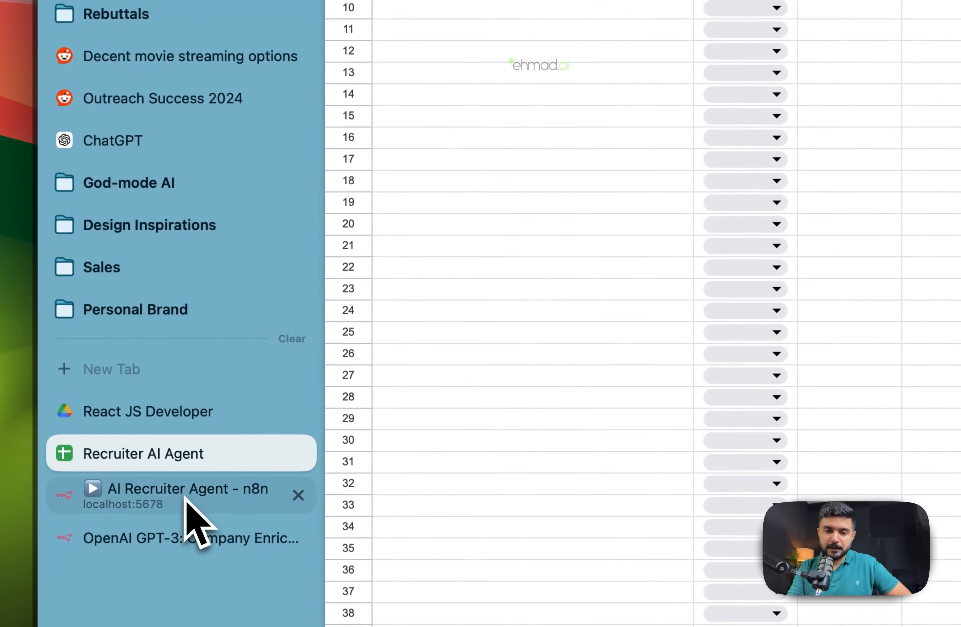
# Step: Switch to the n8n workflow, search the node library for "sheet", and add a Google Sheets node with the Get row(s) in sheet action
pyautogui.click(191, 511)
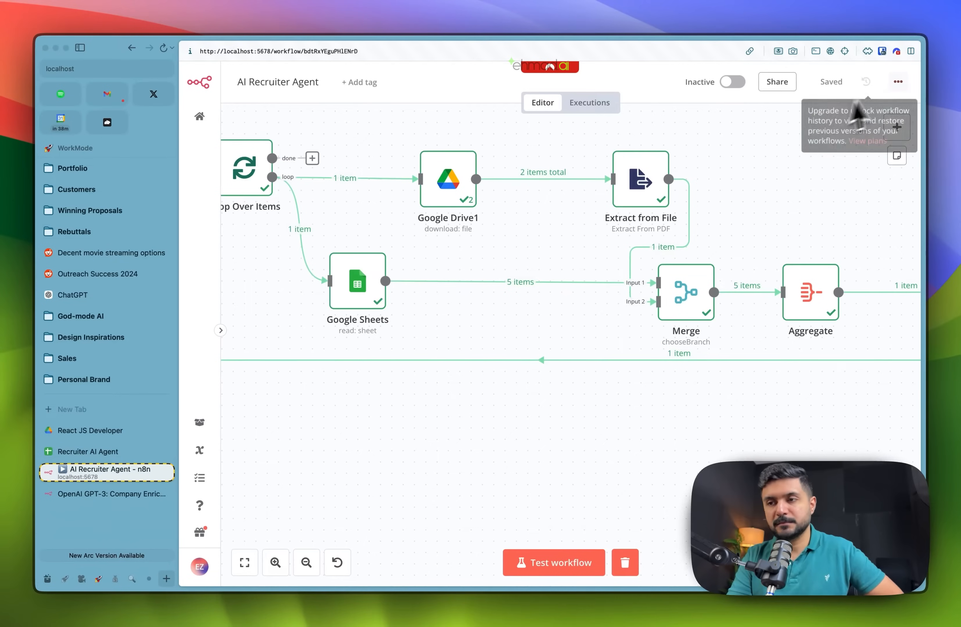
pyautogui.click(897, 126)
pyautogui.write('sheet')
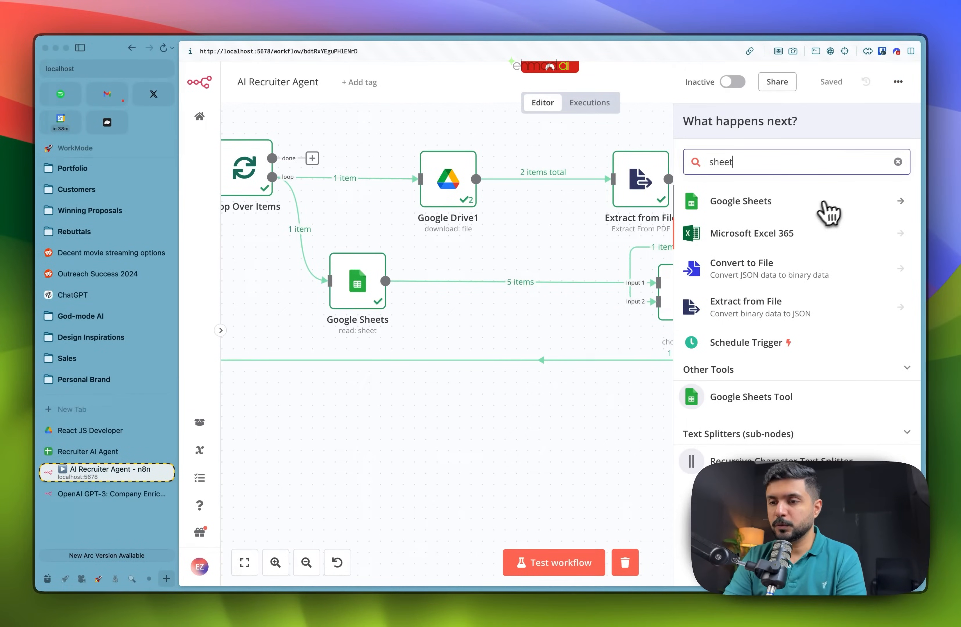
pyautogui.click(822, 203)
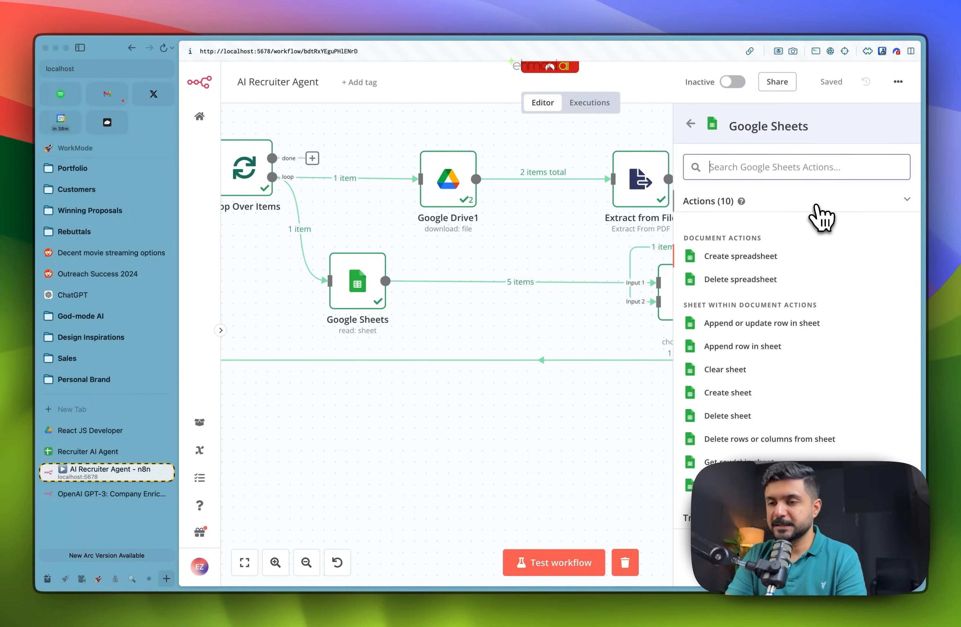
pyautogui.scroll(-1, 758, 373)
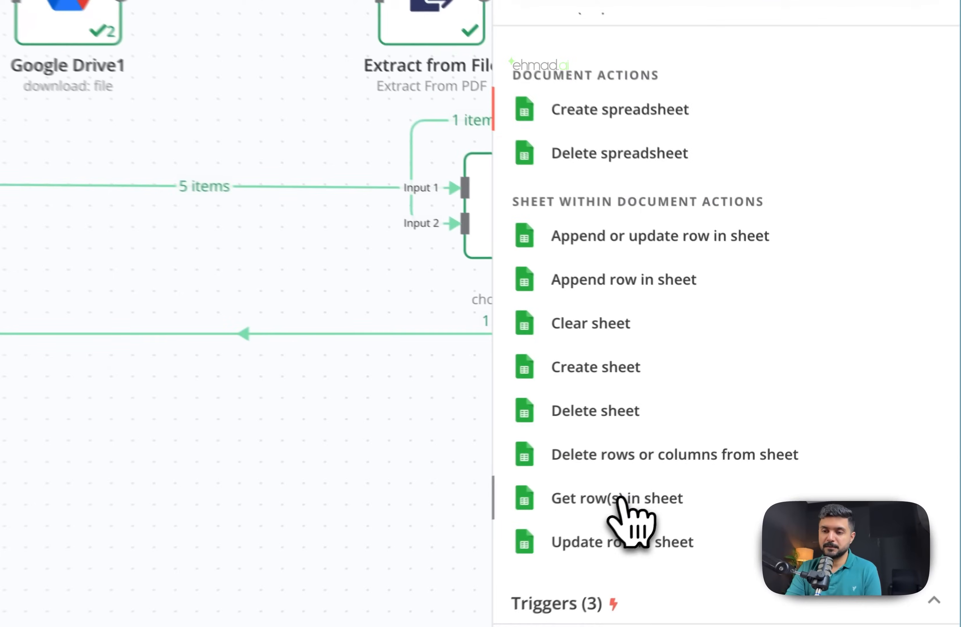
pyautogui.click(739, 447)
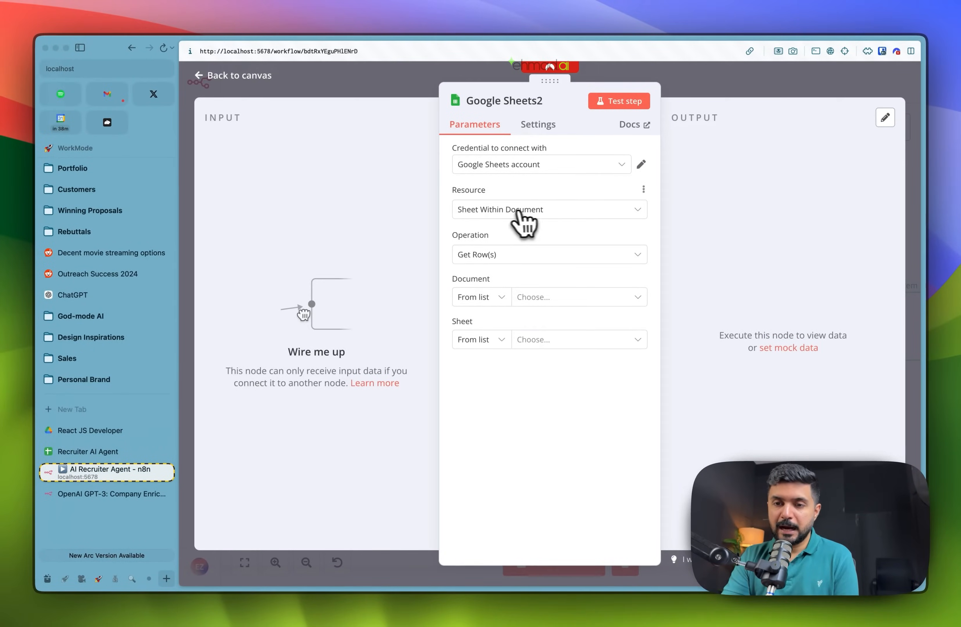
# Step: Keep the resource as Sheet Within Document and the operation as Get Row(s), and choose Recruiter AI Agent as the new node's document
pyautogui.click(473, 203)
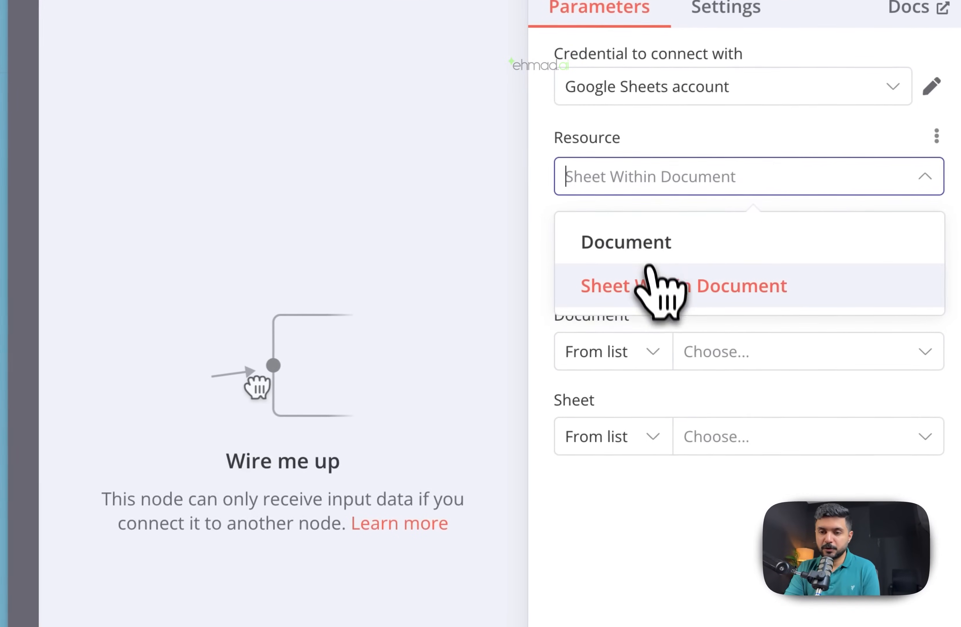
pyautogui.click(505, 263)
pyautogui.click(645, 271)
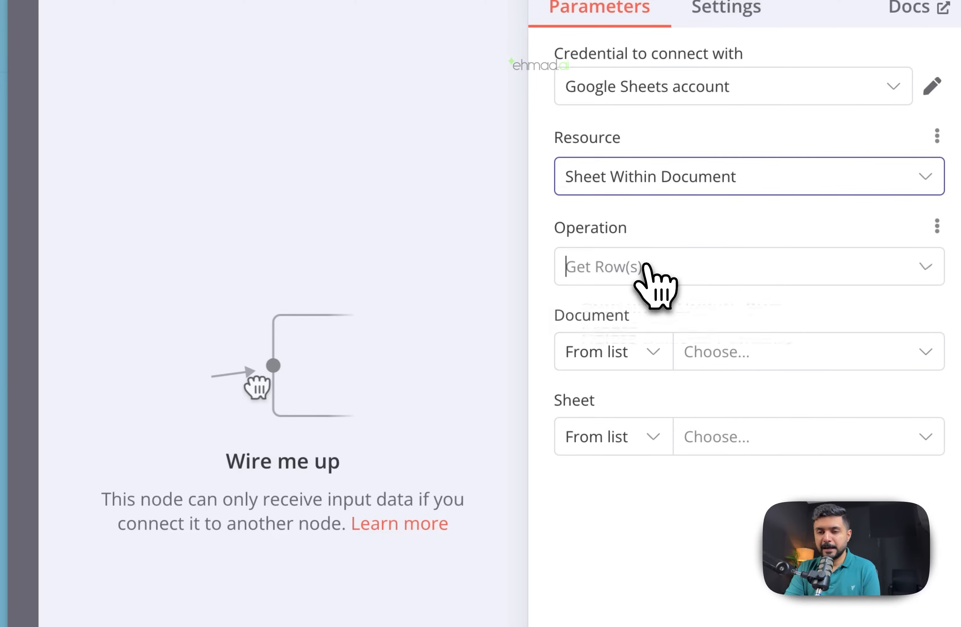
pyautogui.click(679, 271)
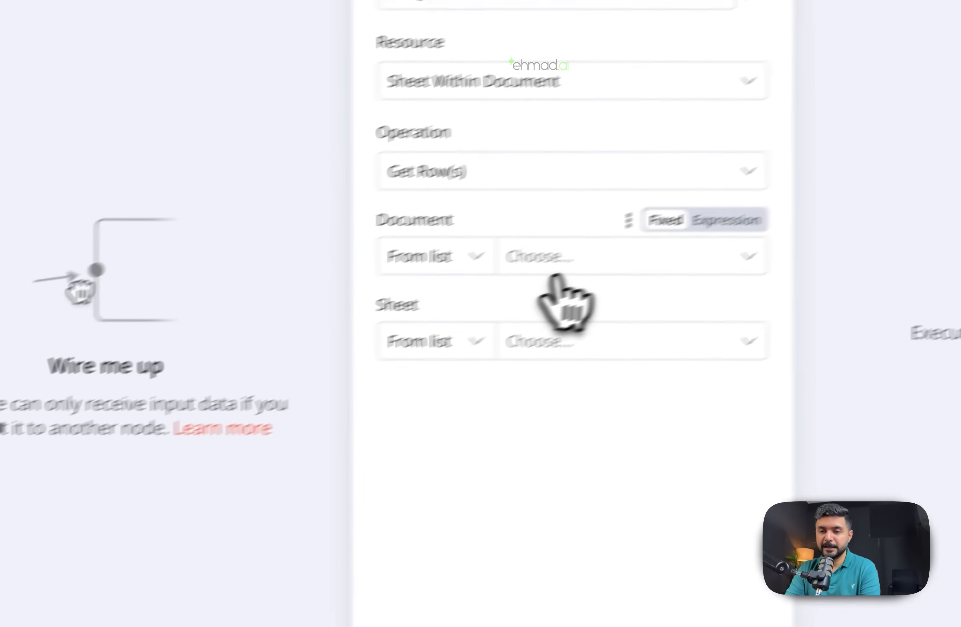
pyautogui.click(487, 291)
pyautogui.write('Recruiter')
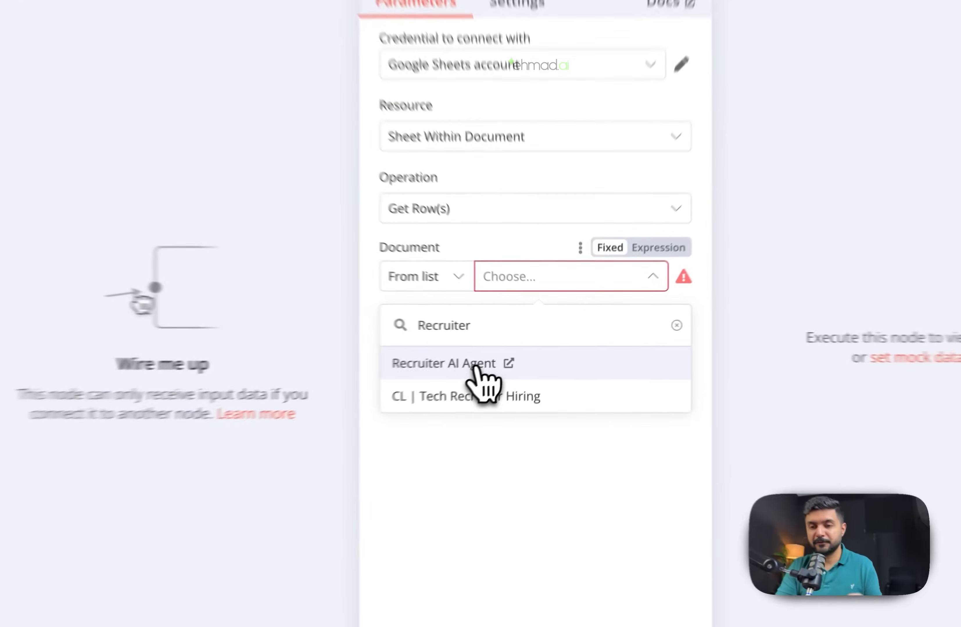
pyautogui.click(513, 353)
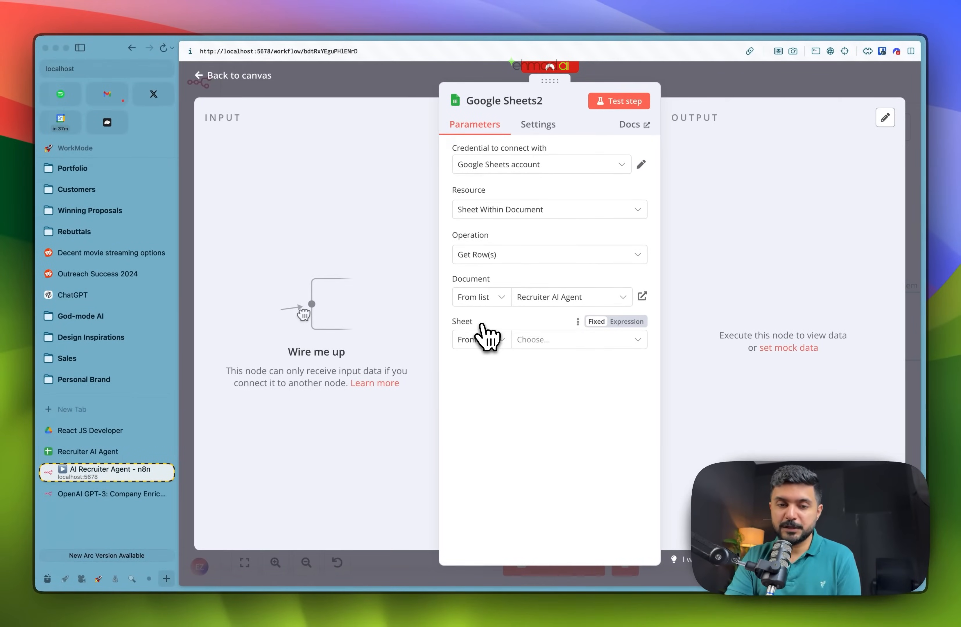
# Step: Check the sheet names in the Recruiter AI Agent spreadsheet and set the new node's sheet to Rubric
pyautogui.click(82, 452)
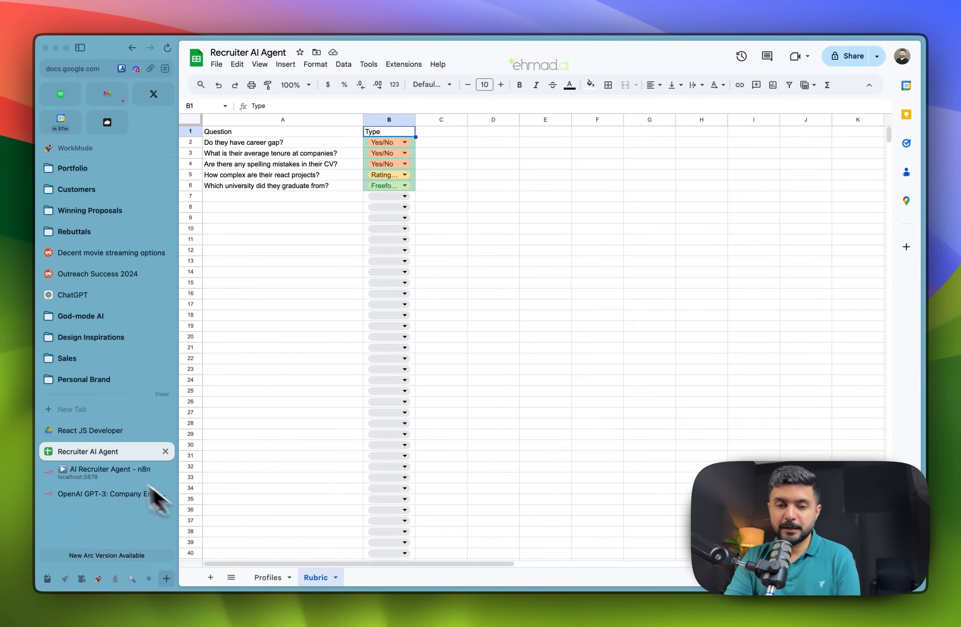
pyautogui.click(103, 473)
pyautogui.click(534, 338)
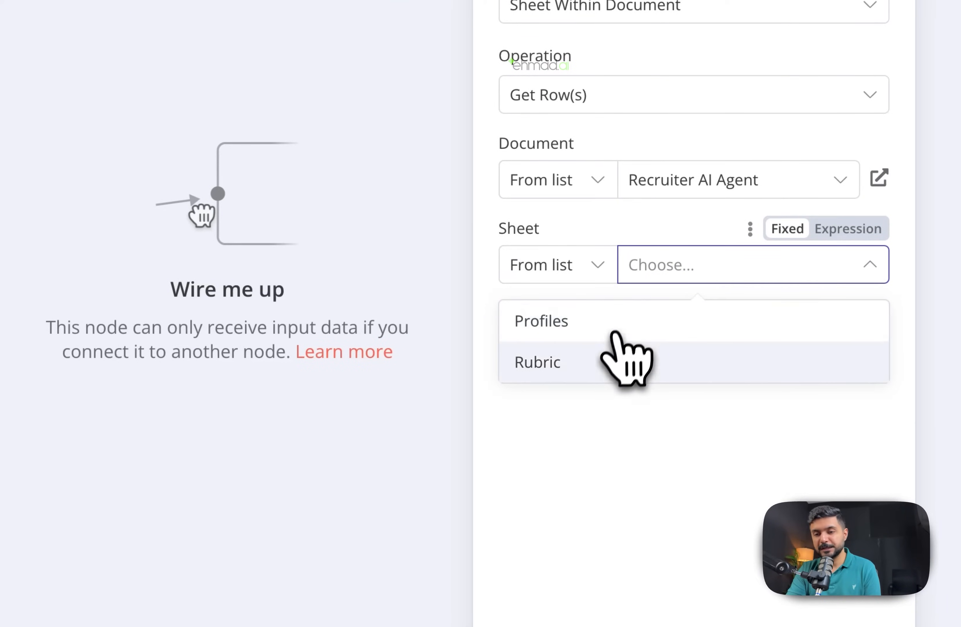
pyautogui.click(614, 351)
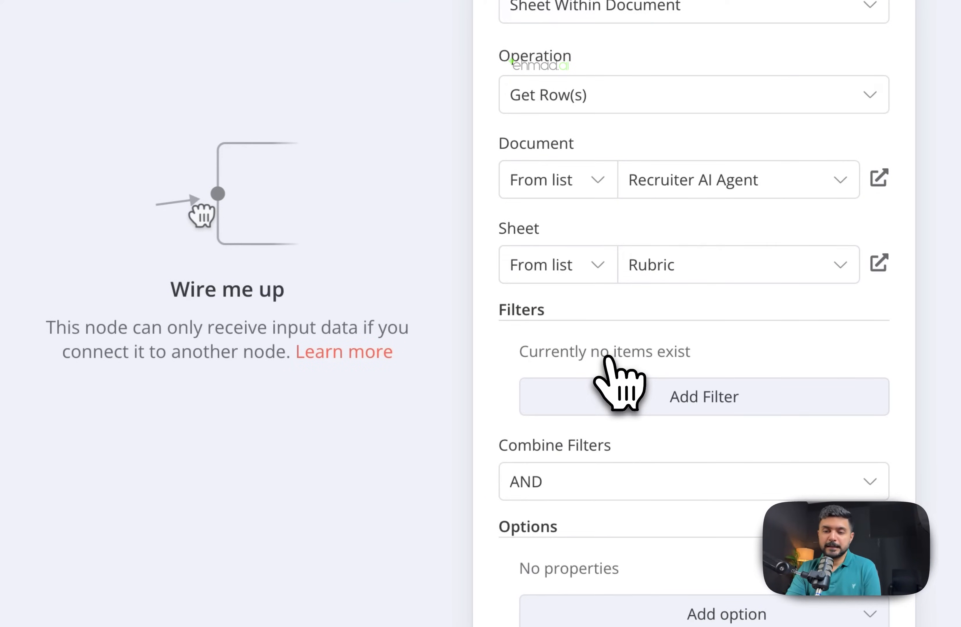
# Step: Test the new Google Sheets step, widen the output area to read the returned rows, and return to the canvas
pyautogui.scroll(-1, 607, 358)
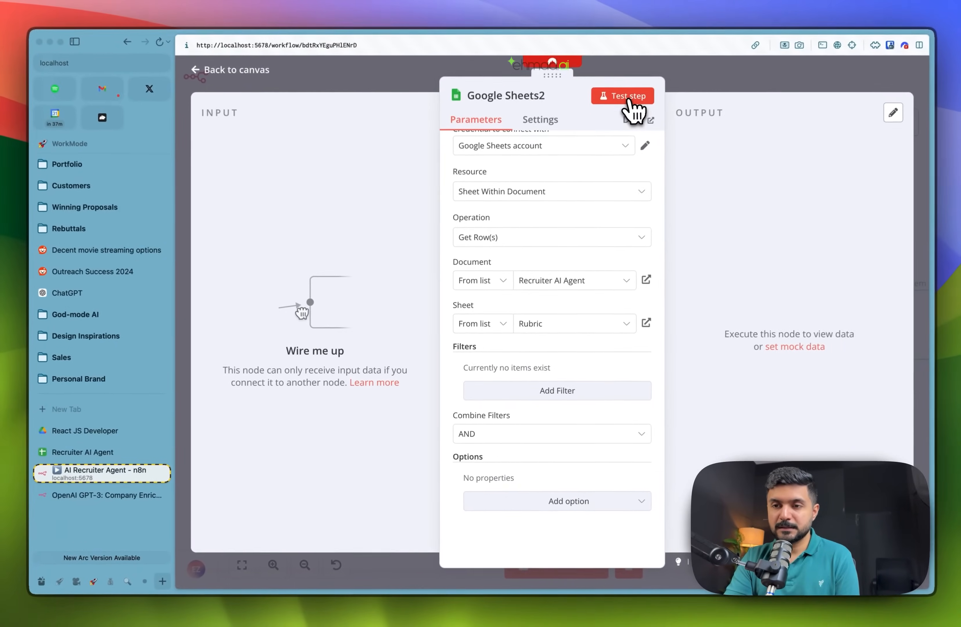
pyautogui.click(623, 102)
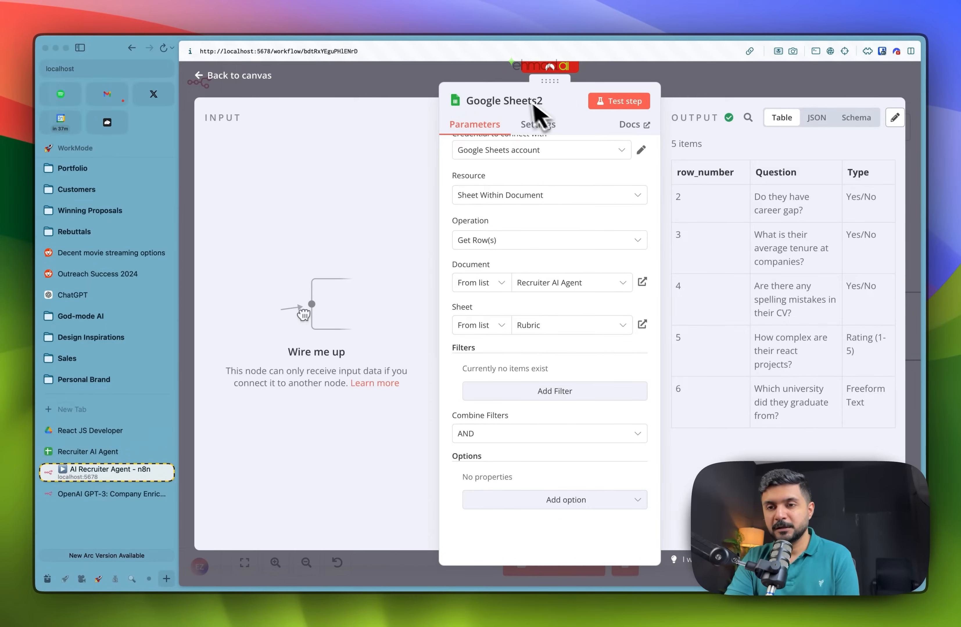
pyautogui.moveTo(547, 80); pyautogui.dragTo(287, 98)
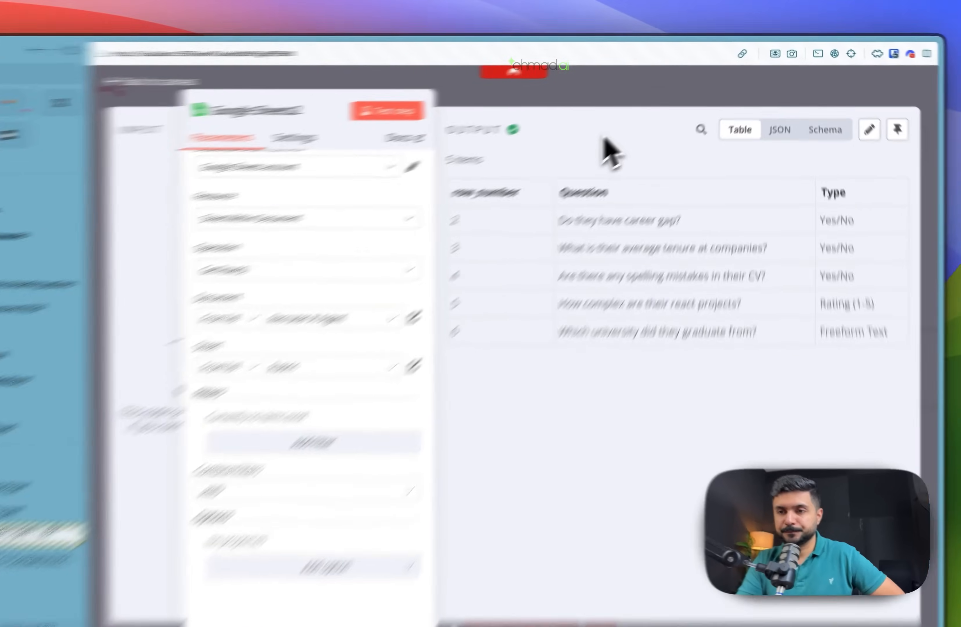
pyautogui.click(643, 88)
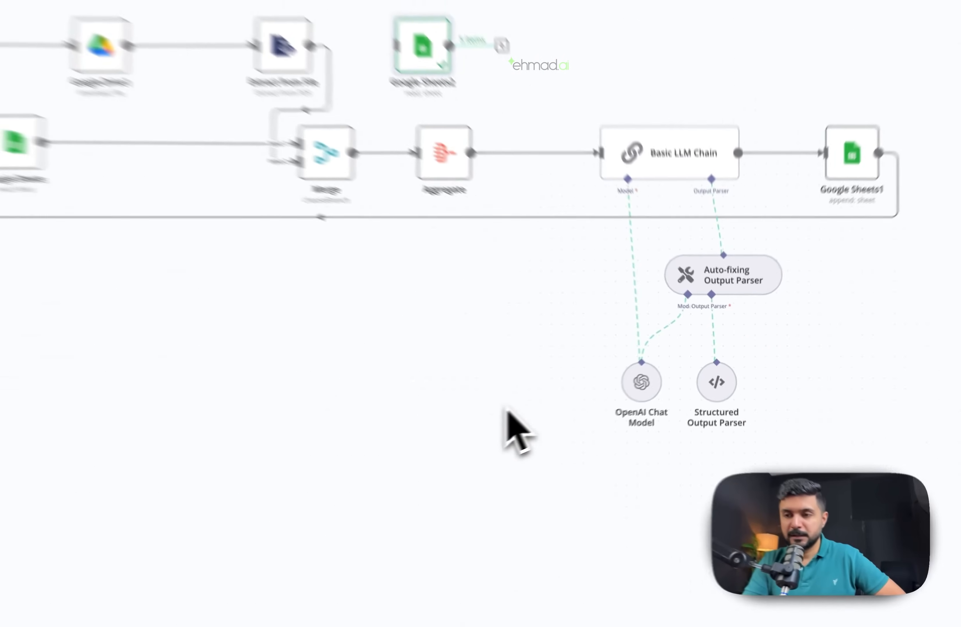
# Step: Delete the unconnected Google Sheets node from the canvas
pyautogui.scroll(-3, 585, 396)
pyautogui.scroll(1, 591, 394)
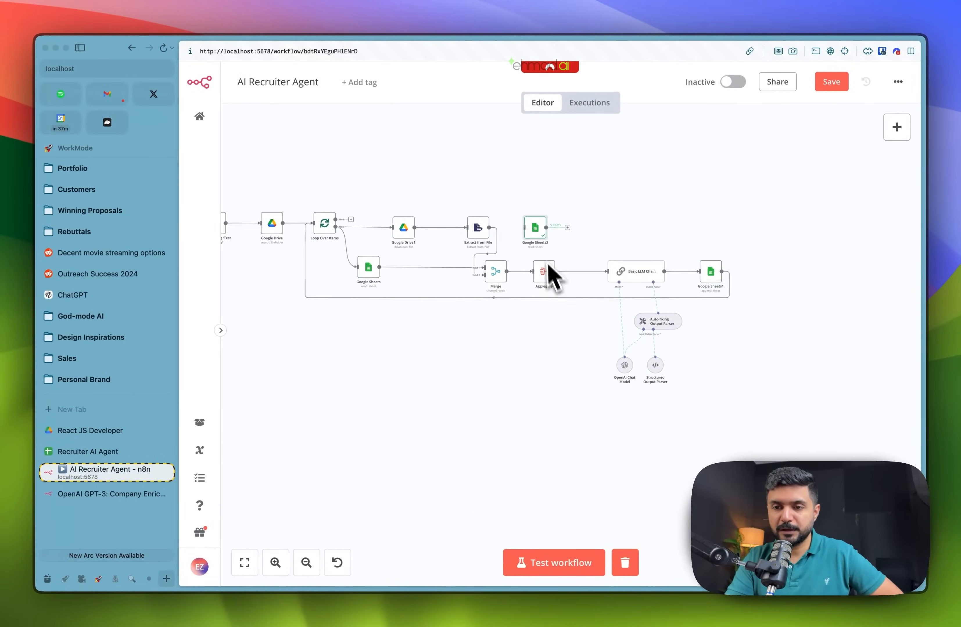
pyautogui.scroll(3, 537, 233)
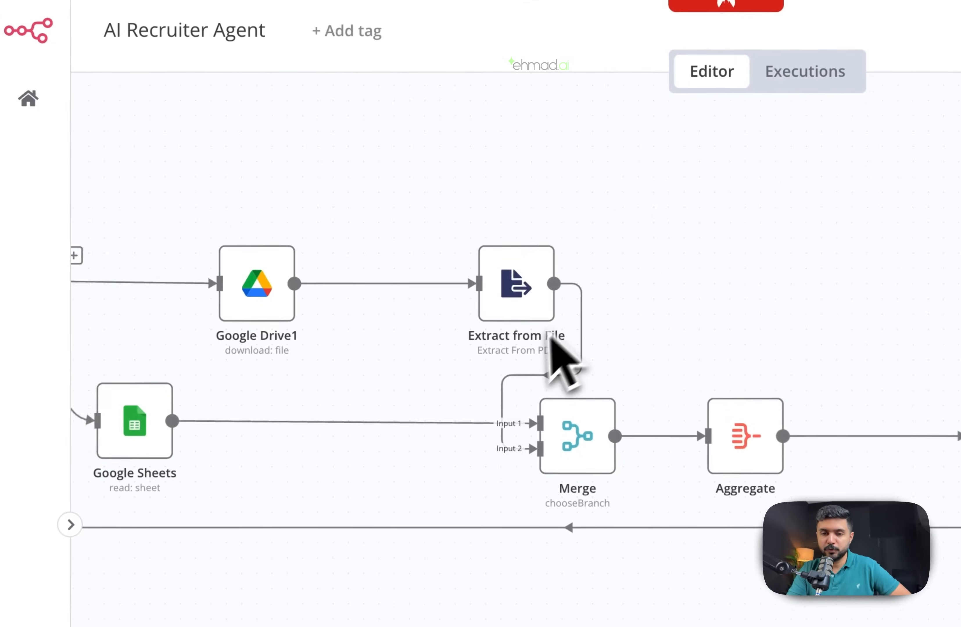
# Step: Review the parameters of the existing Google Sheets read node after Loop Over Items and return to the canvas
pyautogui.hscroll(-5, 541, 350)
pyautogui.doubleClick(407, 390)
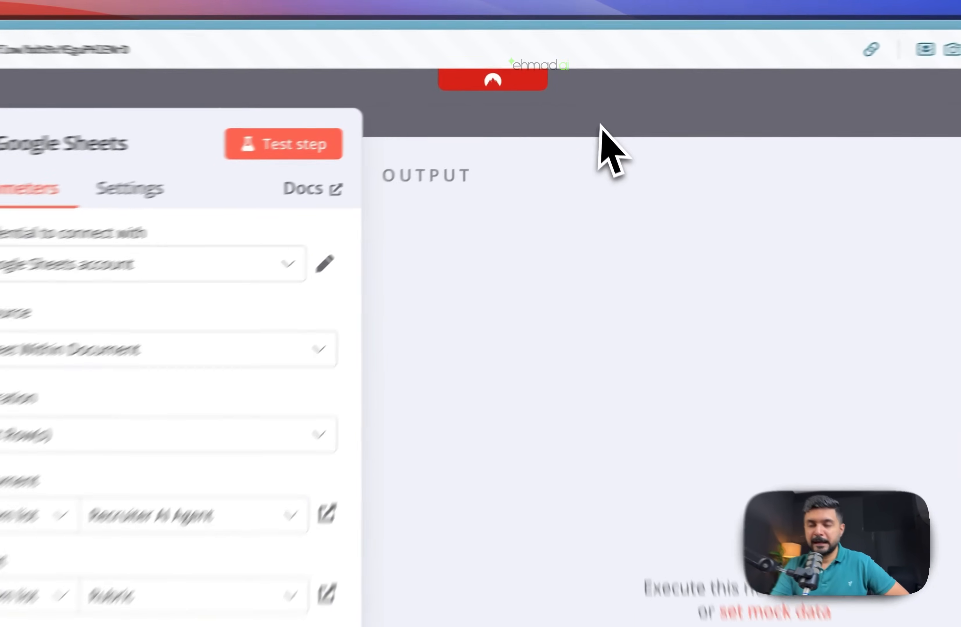
pyautogui.click(600, 126)
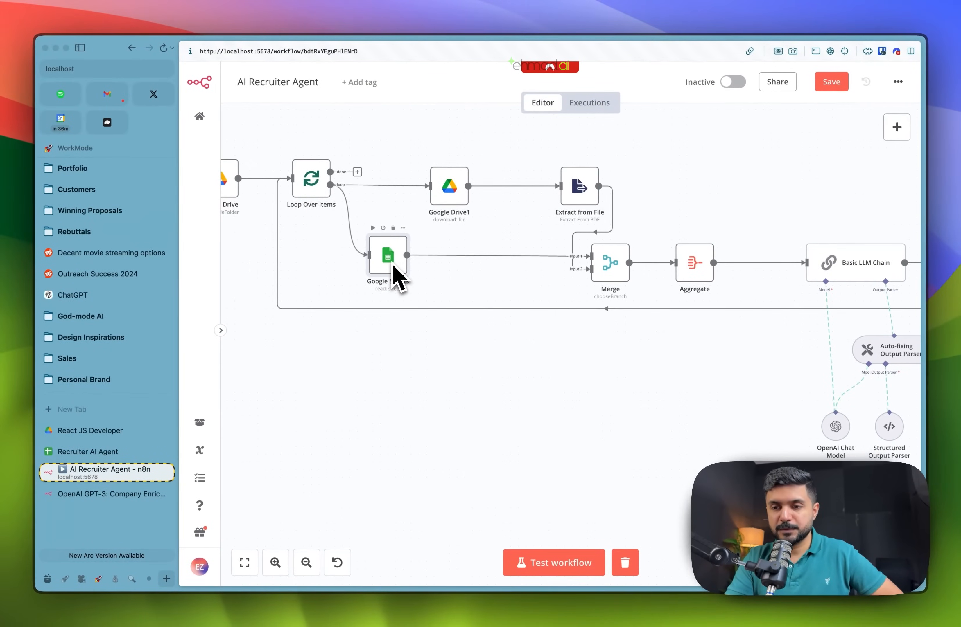
# Step: Review the Merge node's mode, number of inputs and output settings, and return to the canvas
pyautogui.hscroll(5, 392, 264)
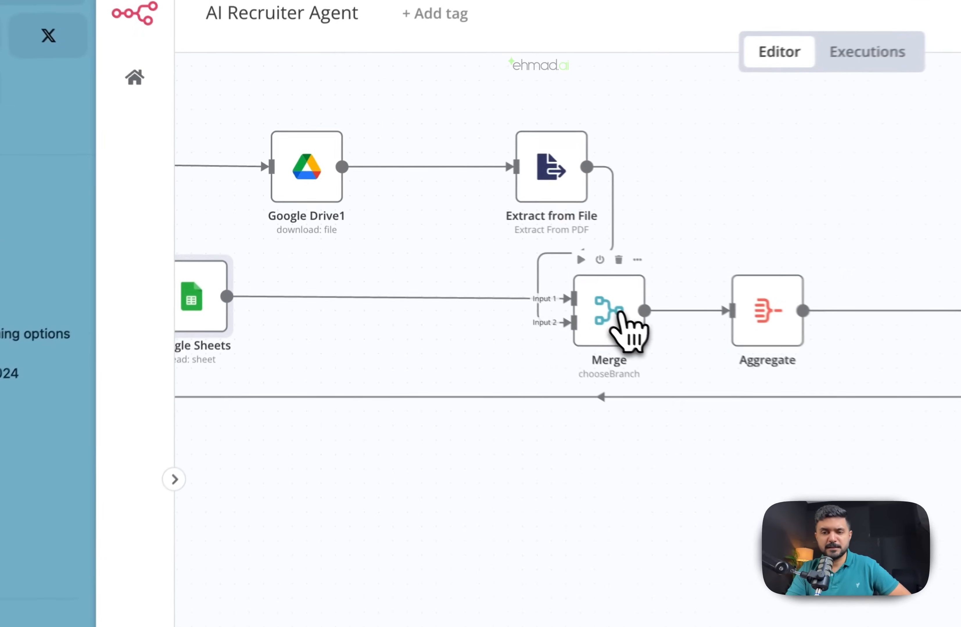
pyautogui.doubleClick(458, 243)
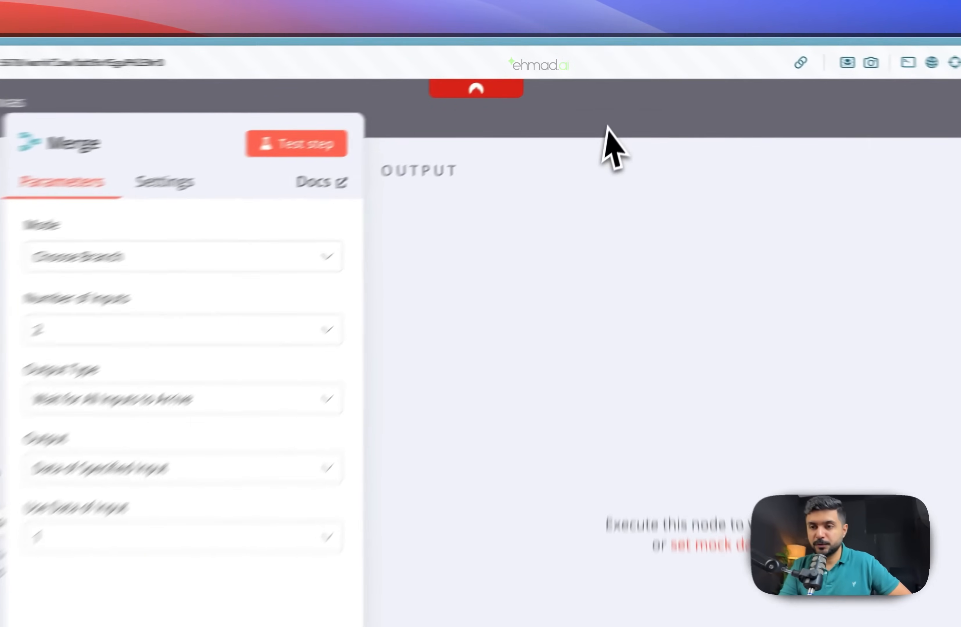
pyautogui.click(636, 90)
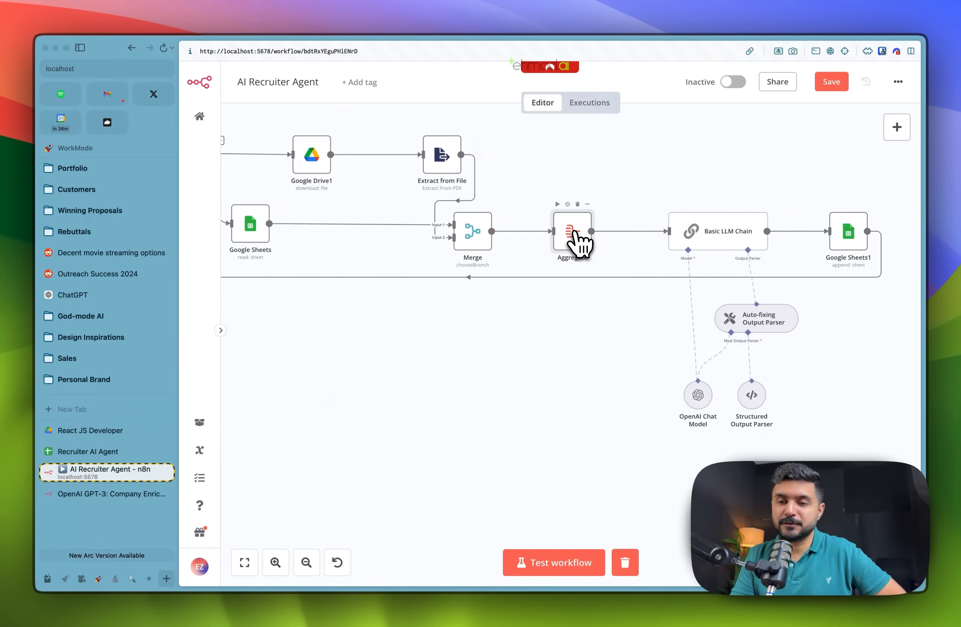
# Step: Review the Aggregate node's aggregation, output field and include settings, and return to the canvas
pyautogui.hscroll(5, 575, 232)
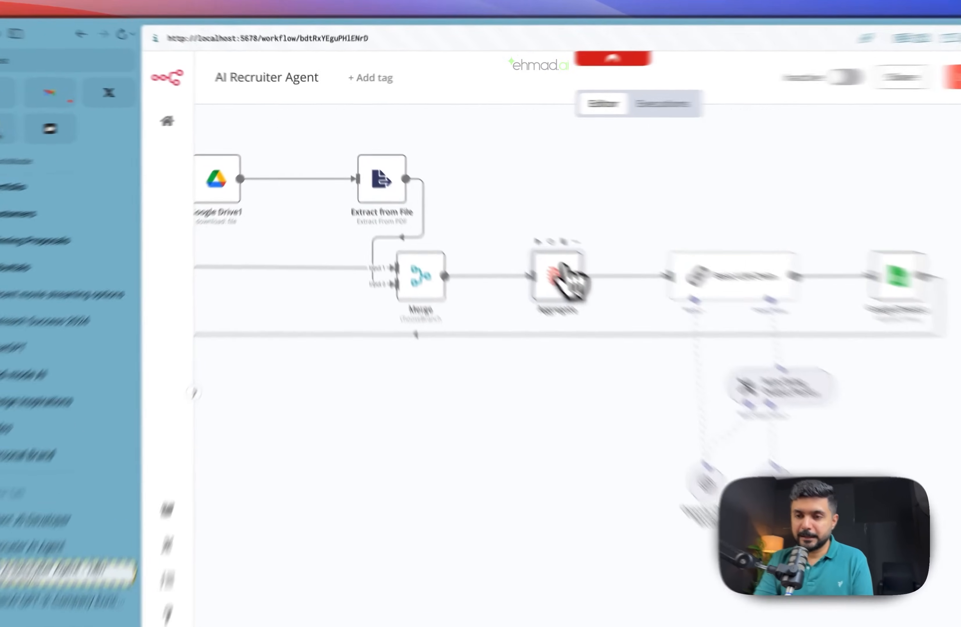
pyautogui.doubleClick(691, 350)
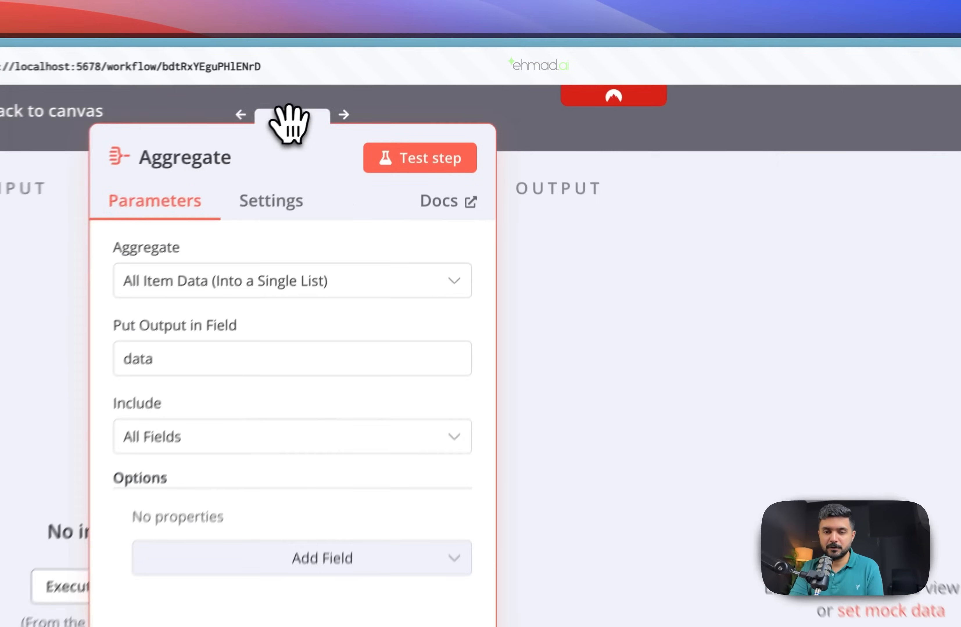
pyautogui.moveTo(369, 81); pyautogui.dragTo(507, 82)
pyautogui.click(939, 148)
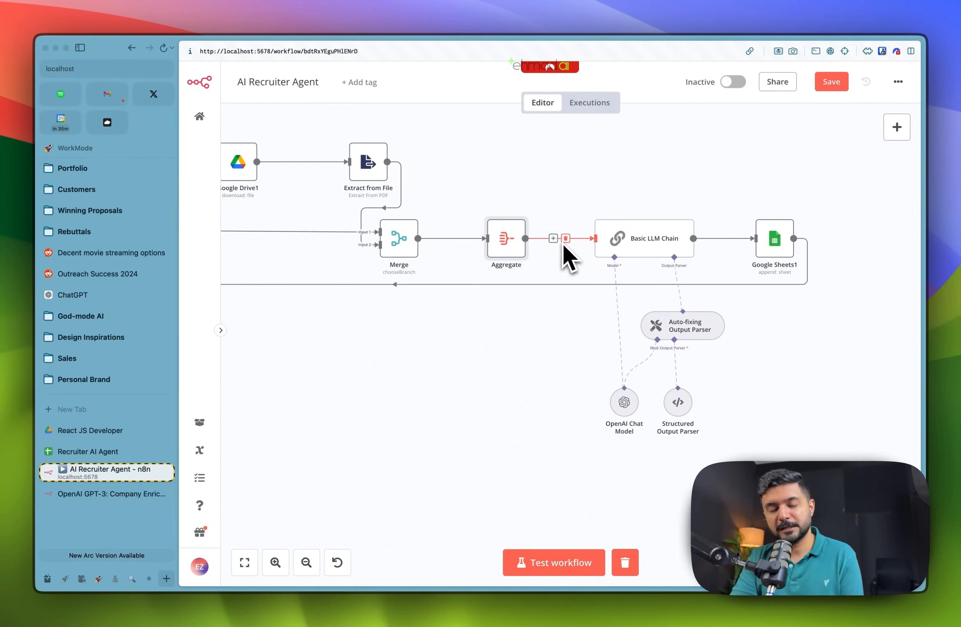
# Step: Examine the Basic LLM Chain's model and output parser connections, check its prompt text and output format setting, and return to the canvas
pyautogui.hscroll(2, 590, 252)
pyautogui.scroll(-1, 591, 253)
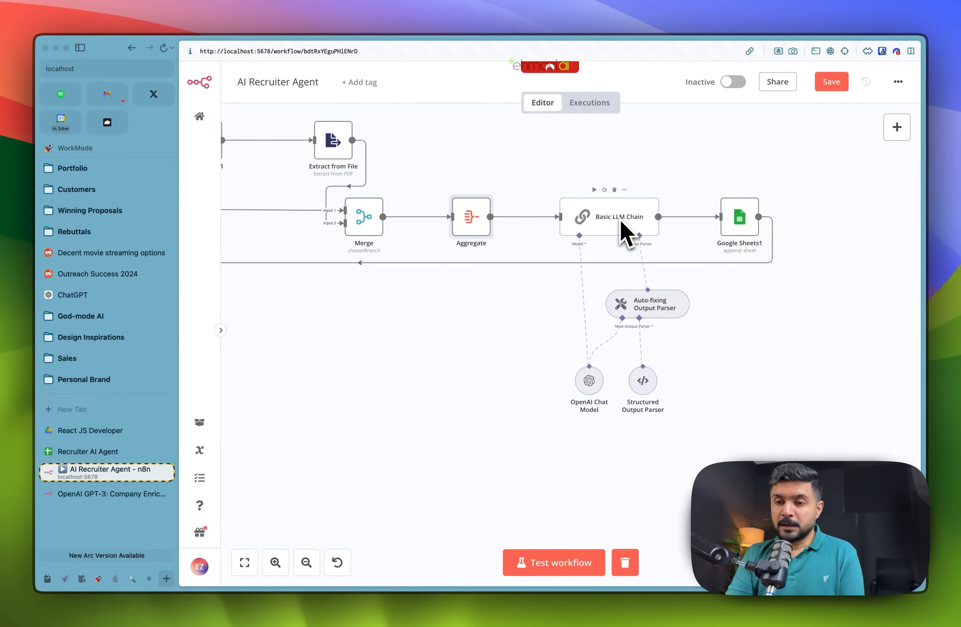
pyautogui.scroll(3, 622, 339)
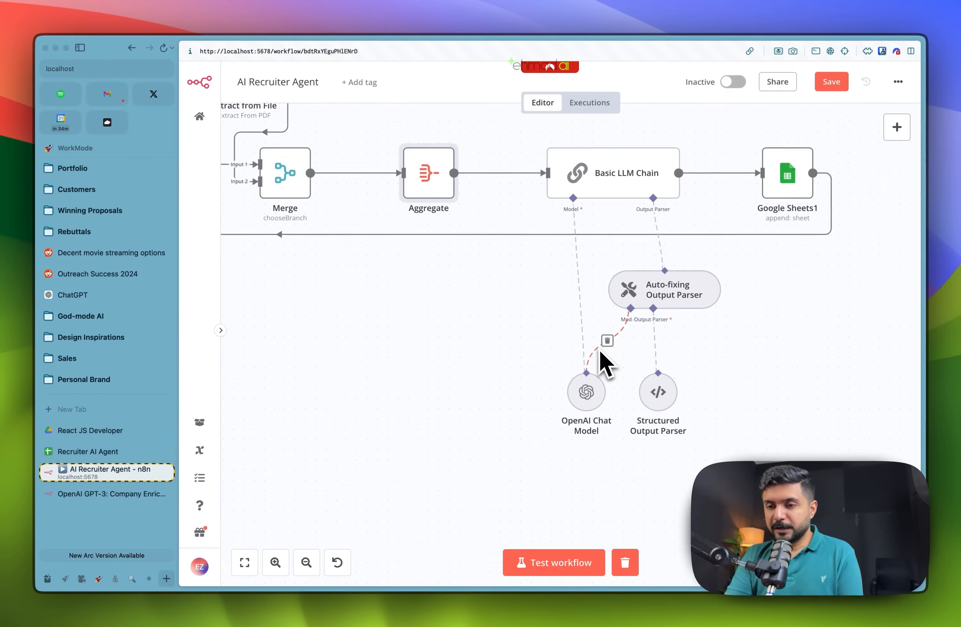
pyautogui.hscroll(4, 607, 365)
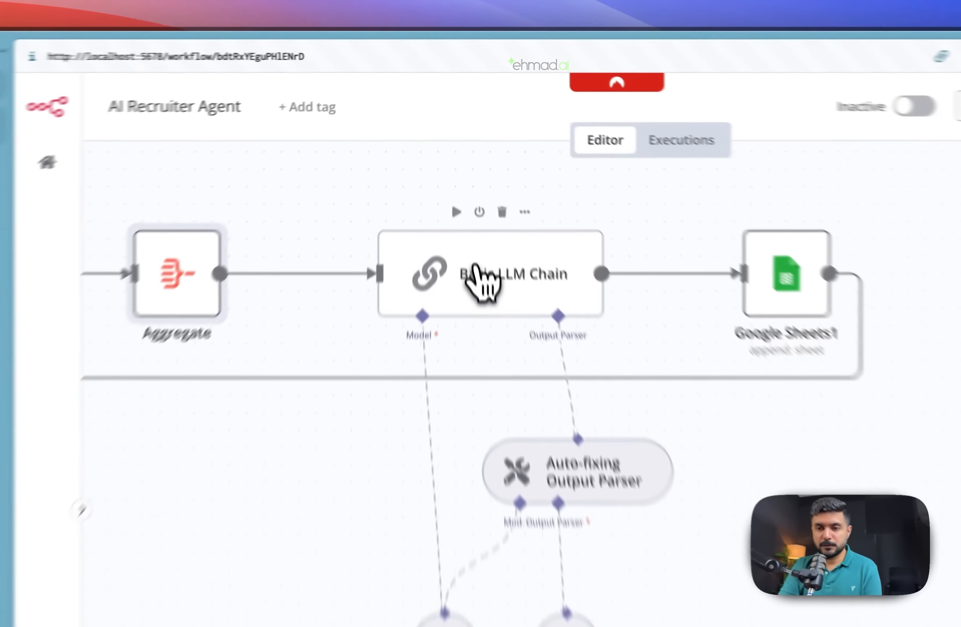
pyautogui.doubleClick(470, 184)
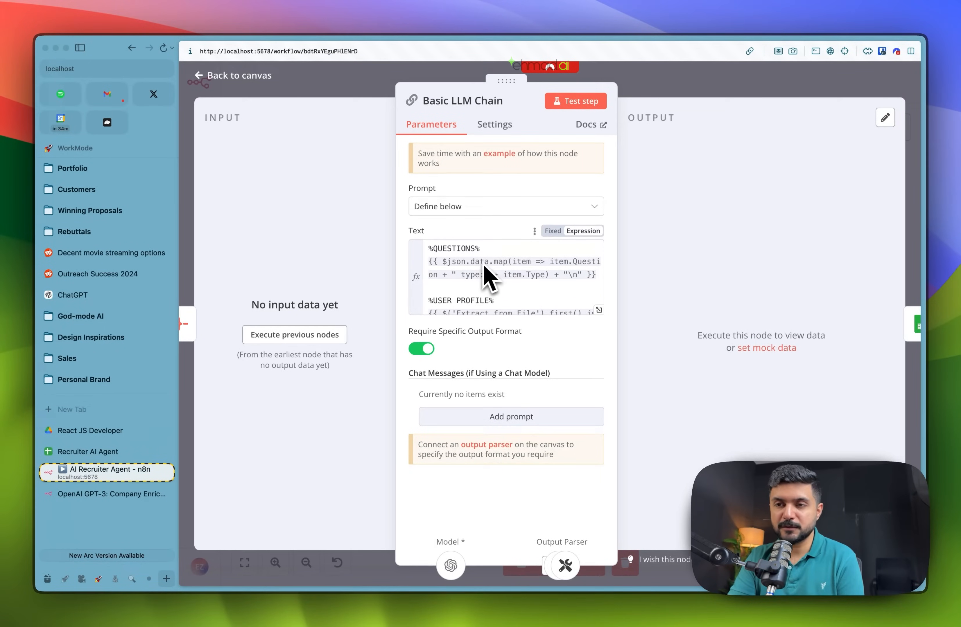
pyautogui.click(704, 89)
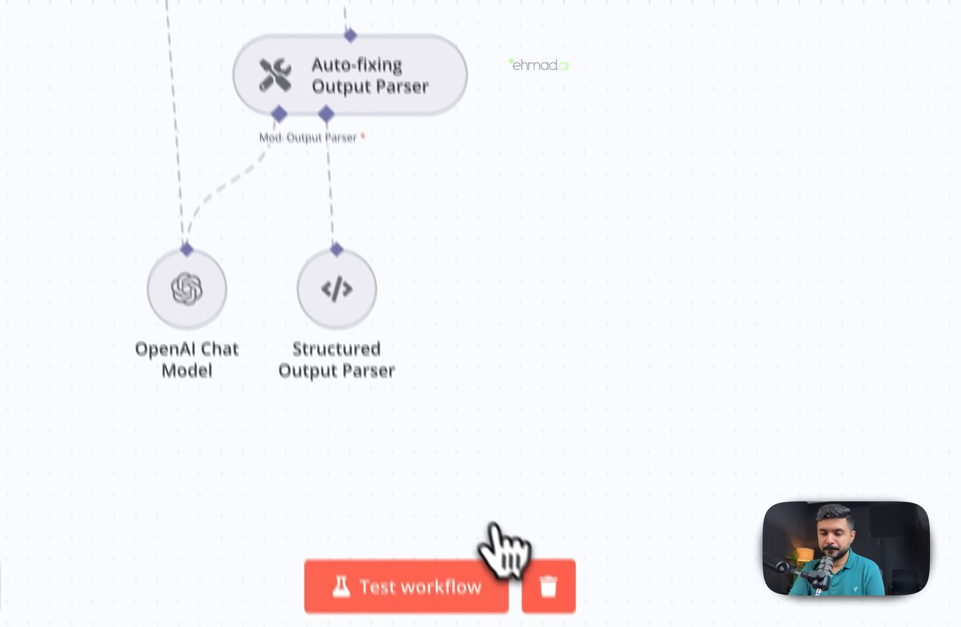
# Step: Run a test of the whole workflow and check the execution up to the Basic LLM Chain and Google Sheets1 nodes
pyautogui.click(545, 586)
pyautogui.click(509, 591)
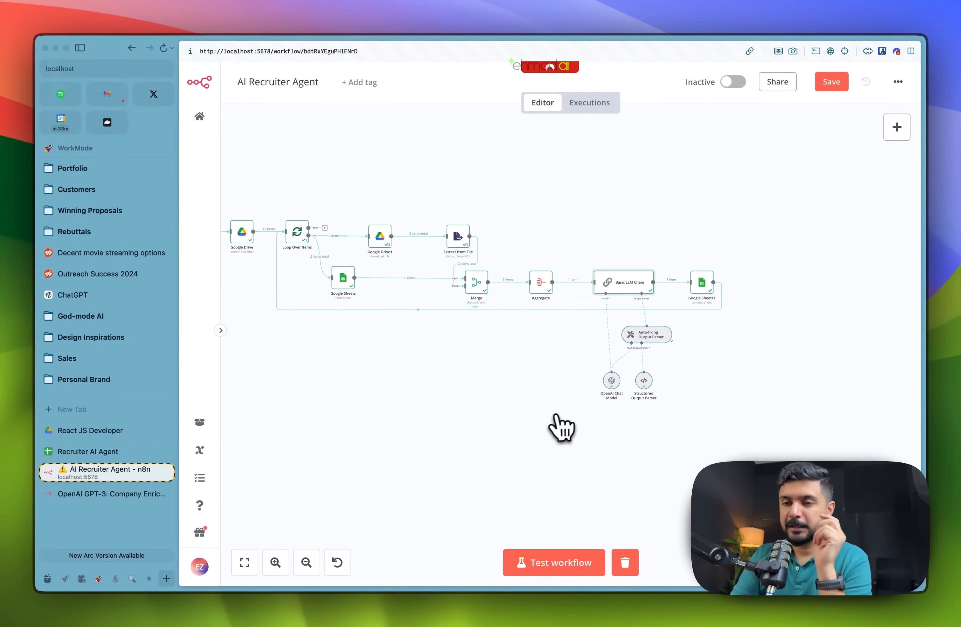
pyautogui.hscroll(2, 554, 418)
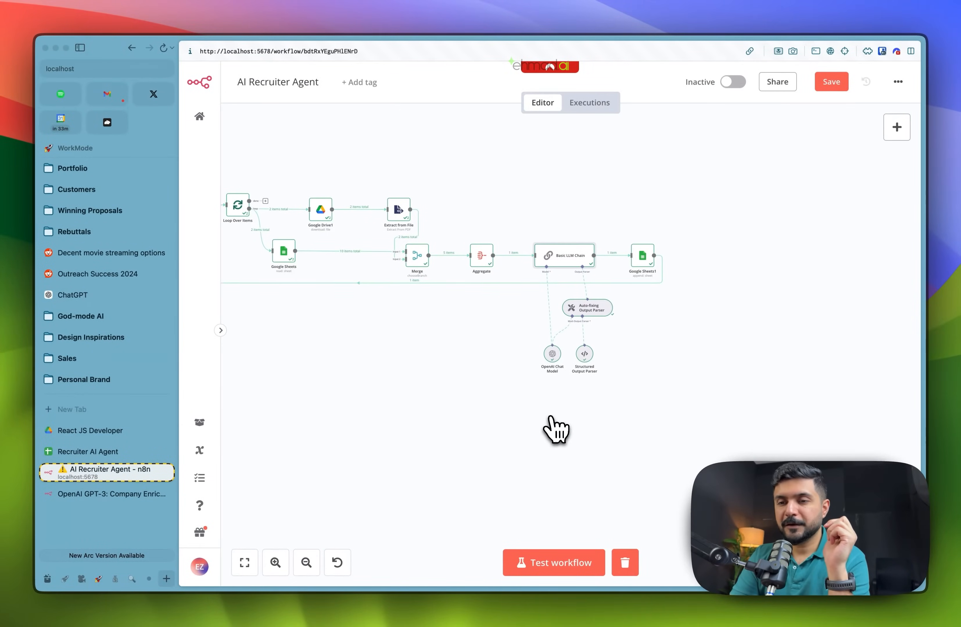
pyautogui.scroll(5, 570, 274)
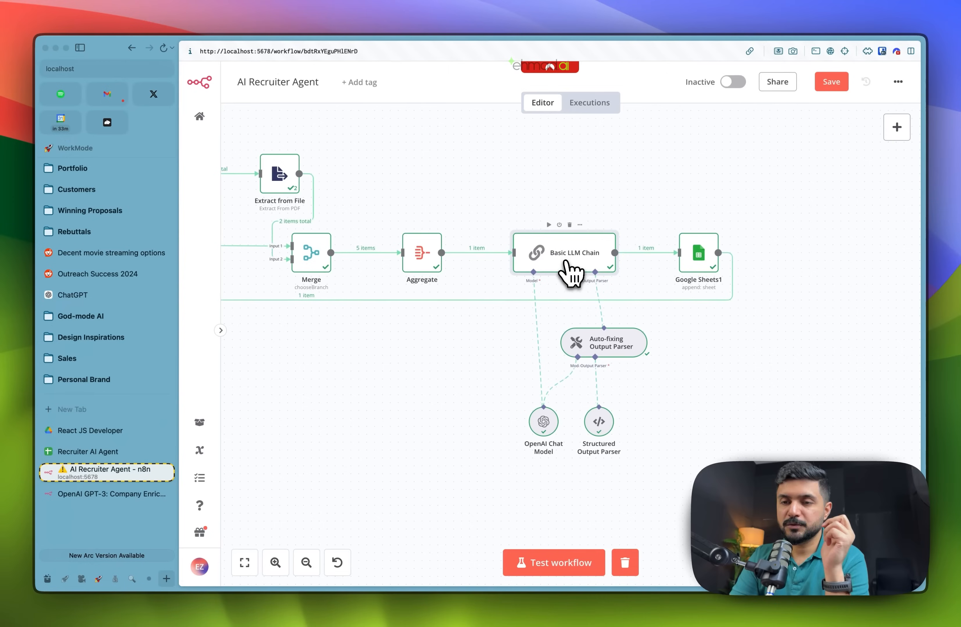
# Step: Open the Basic LLM Chain node and look through its input data from the Aggregate node and the other preceding nodes
pyautogui.scroll(3, 572, 273)
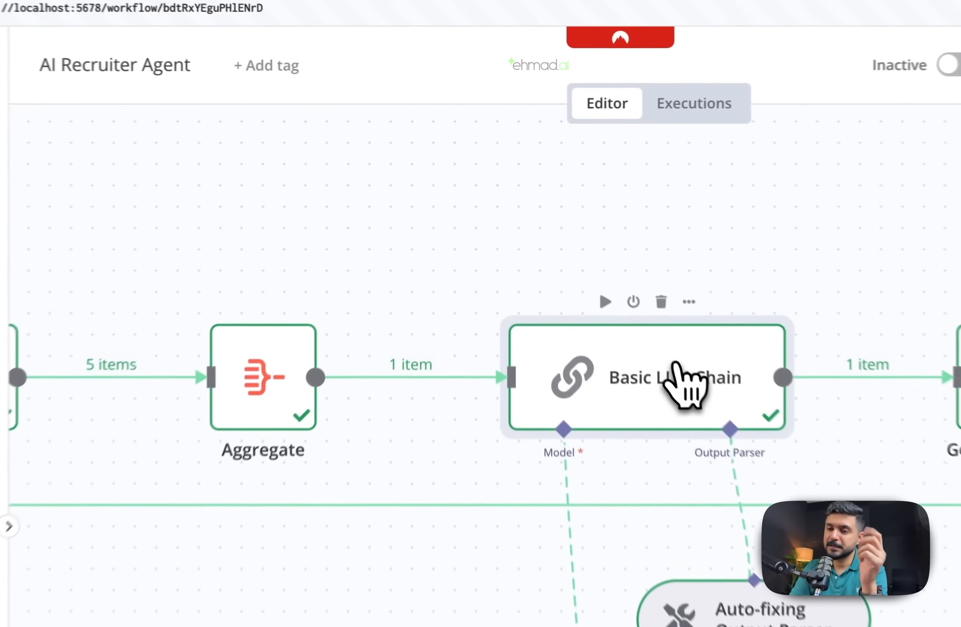
pyautogui.doubleClick(599, 256)
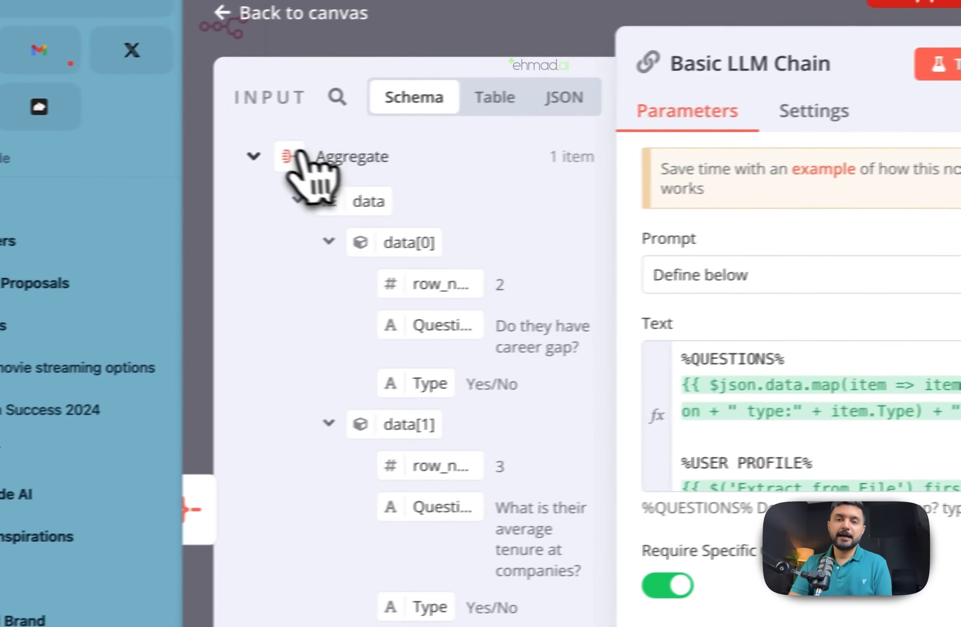
pyautogui.click(290, 151)
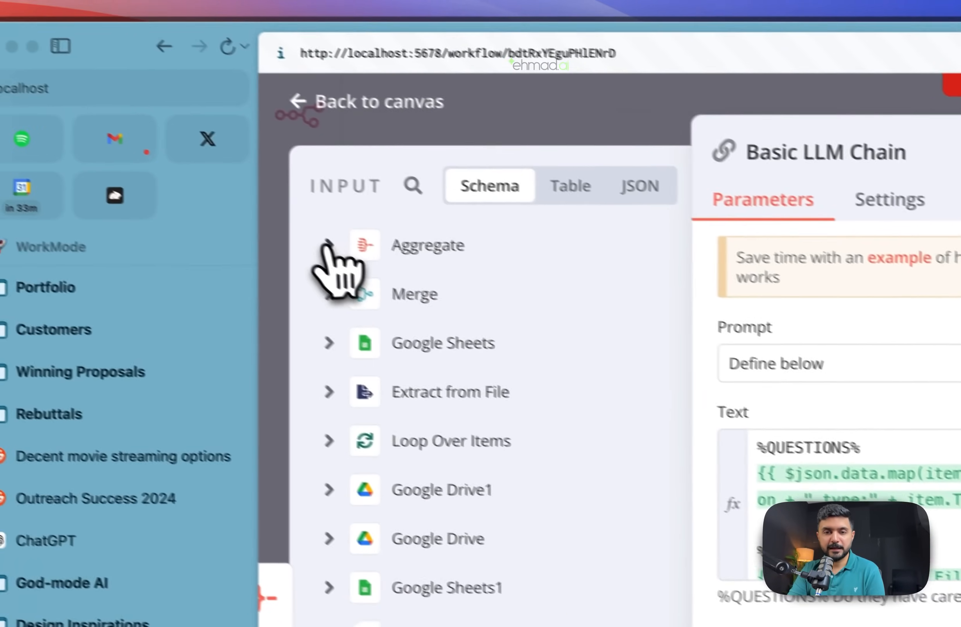
pyautogui.click(328, 247)
pyautogui.click(364, 262)
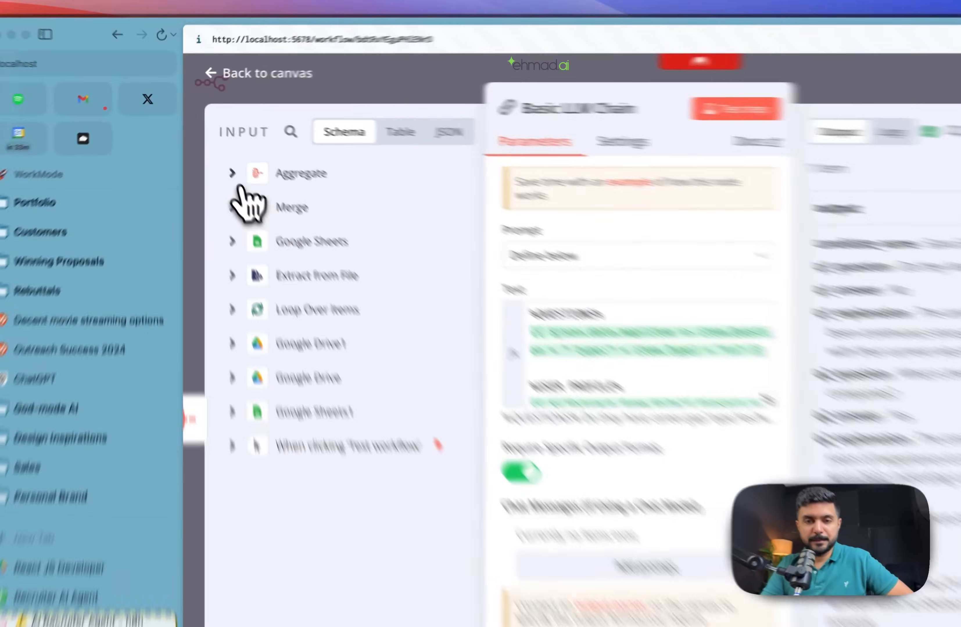
pyautogui.click(214, 147)
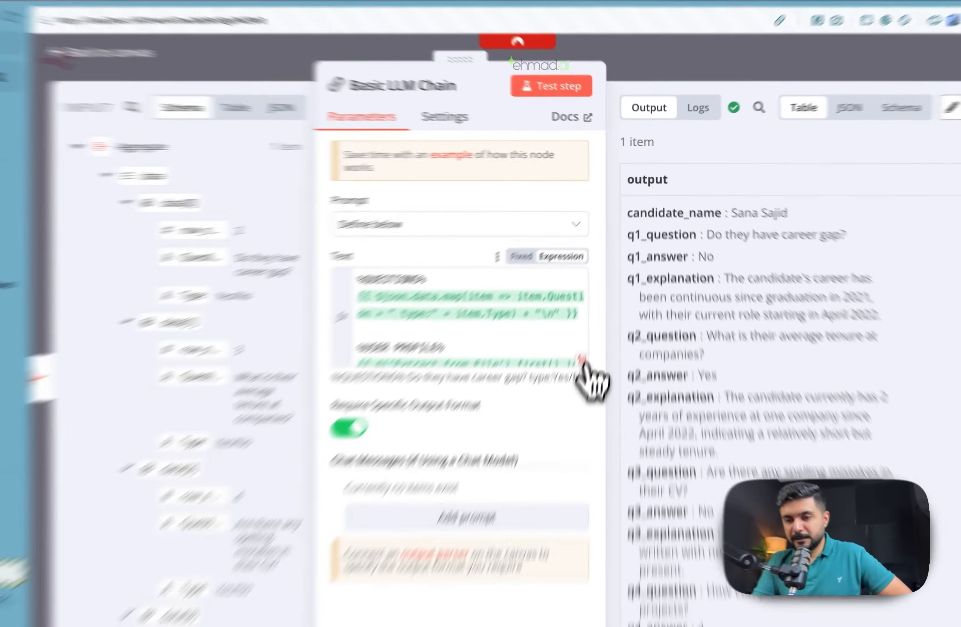
# Step: Open the prompt text in the expression editor and examine the %QUESTIONS% section with its expression mapping each item's Question and Type
pyautogui.click(598, 310)
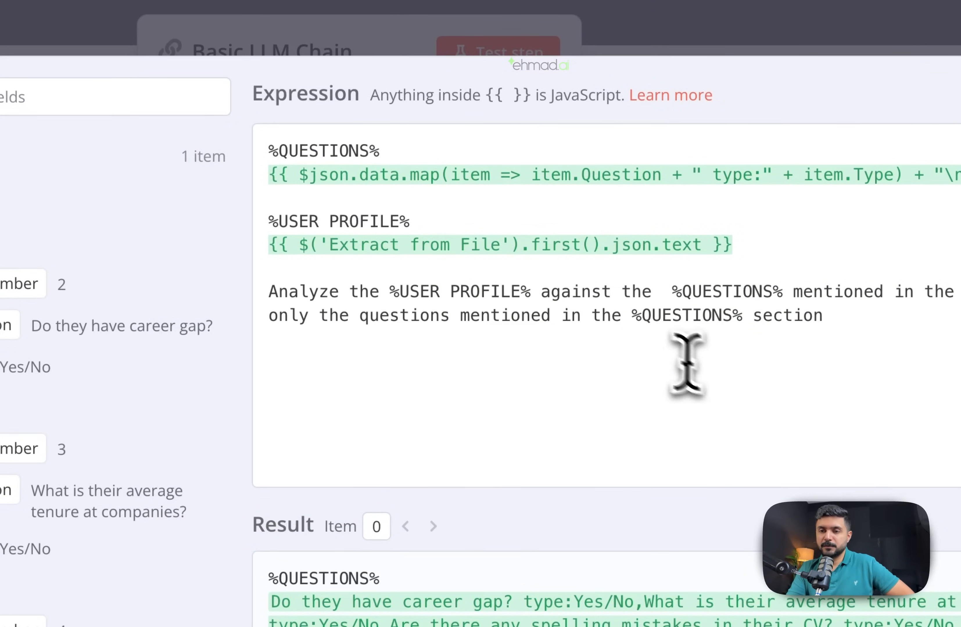
pyautogui.moveTo(380, 148); pyautogui.dragTo(280, 151)
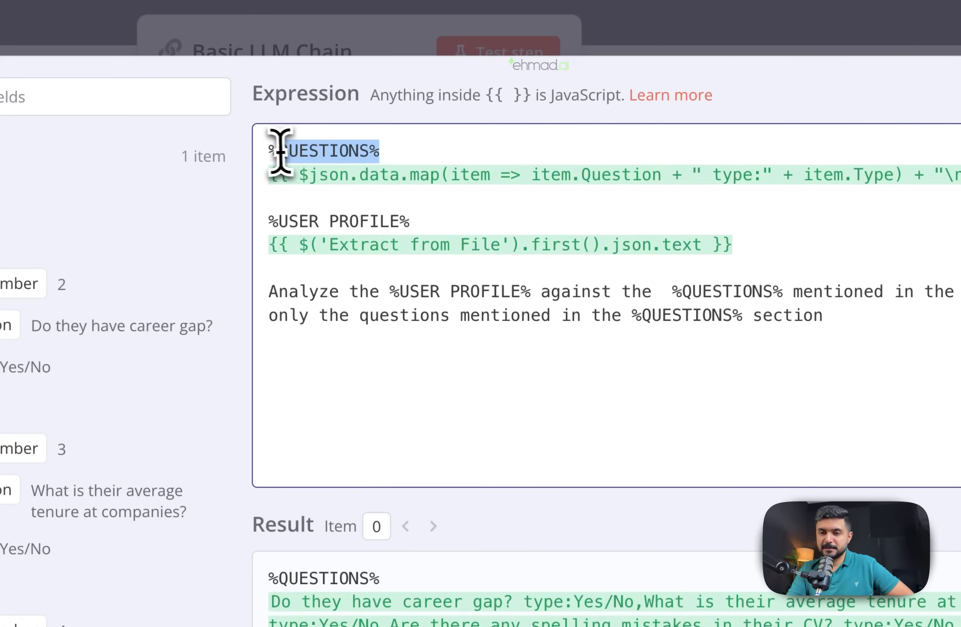
pyautogui.click(273, 151)
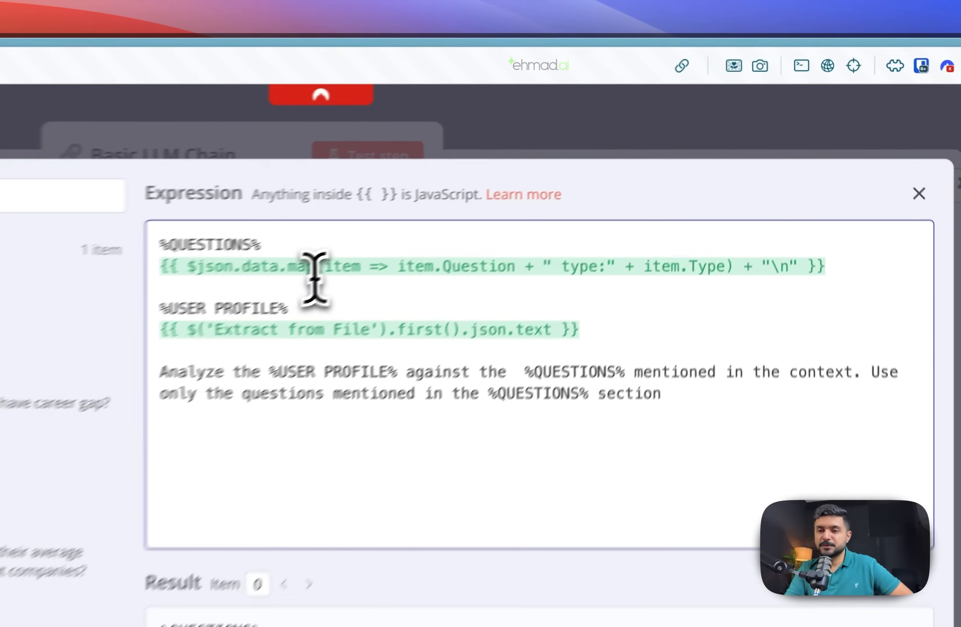
pyautogui.moveTo(551, 163); pyautogui.dragTo(771, 164)
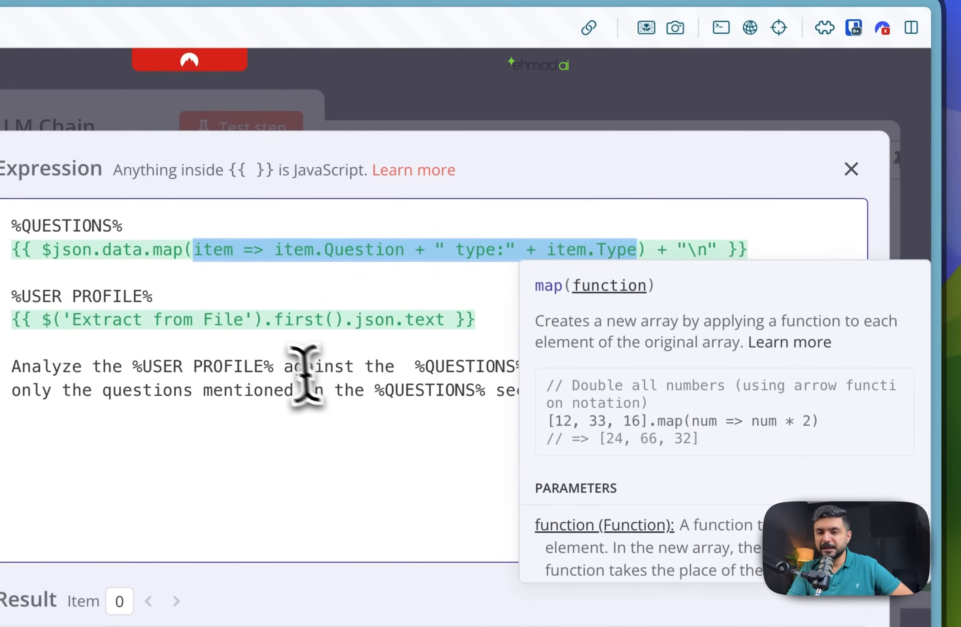
pyautogui.click(305, 377)
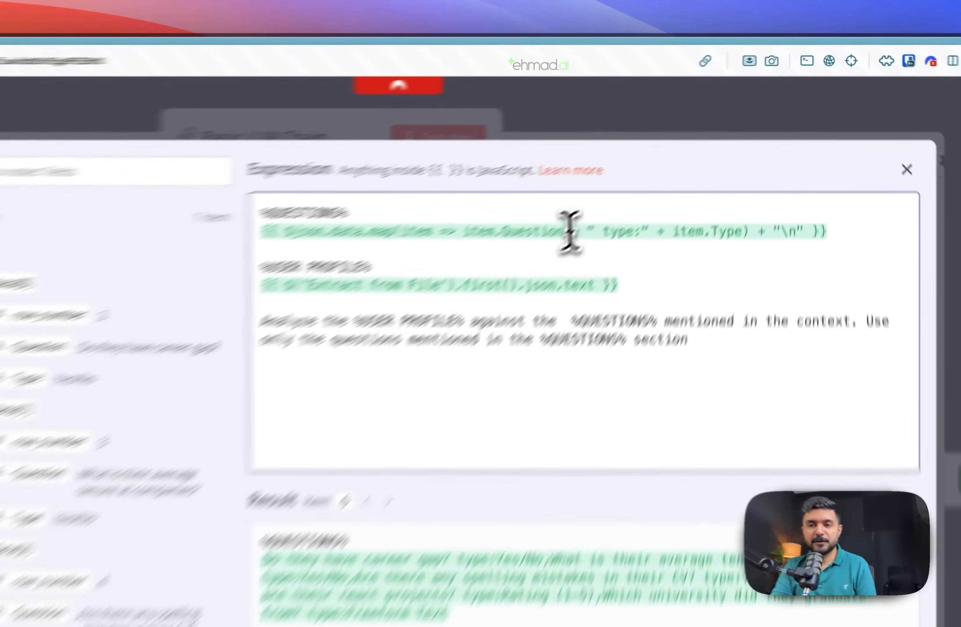
pyautogui.click(659, 162)
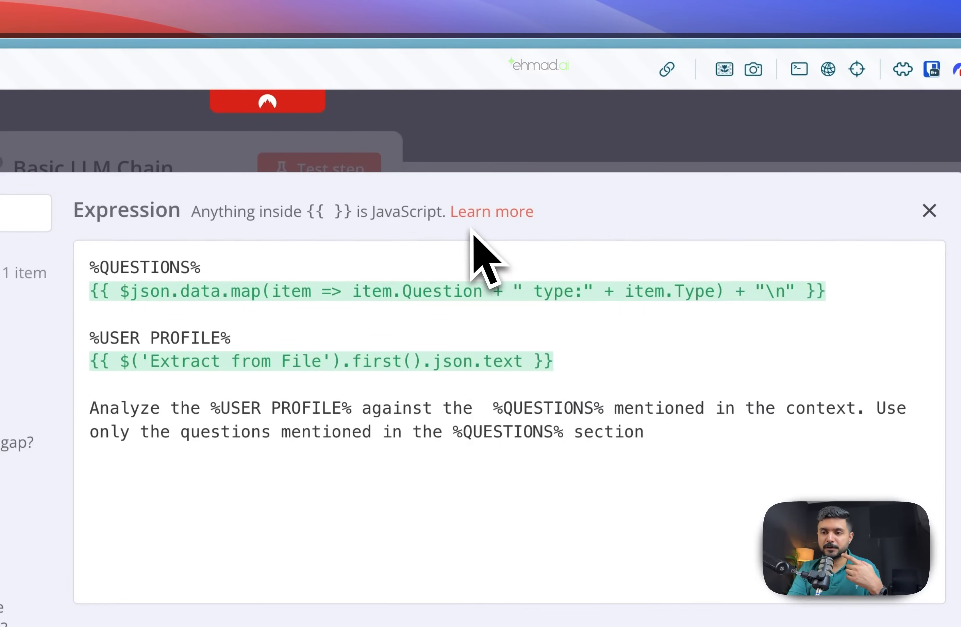
# Step: Open the n8n documentation page on expressions, skim through it, and return to the AI Recruiter Agent workflow
pyautogui.click(486, 212)
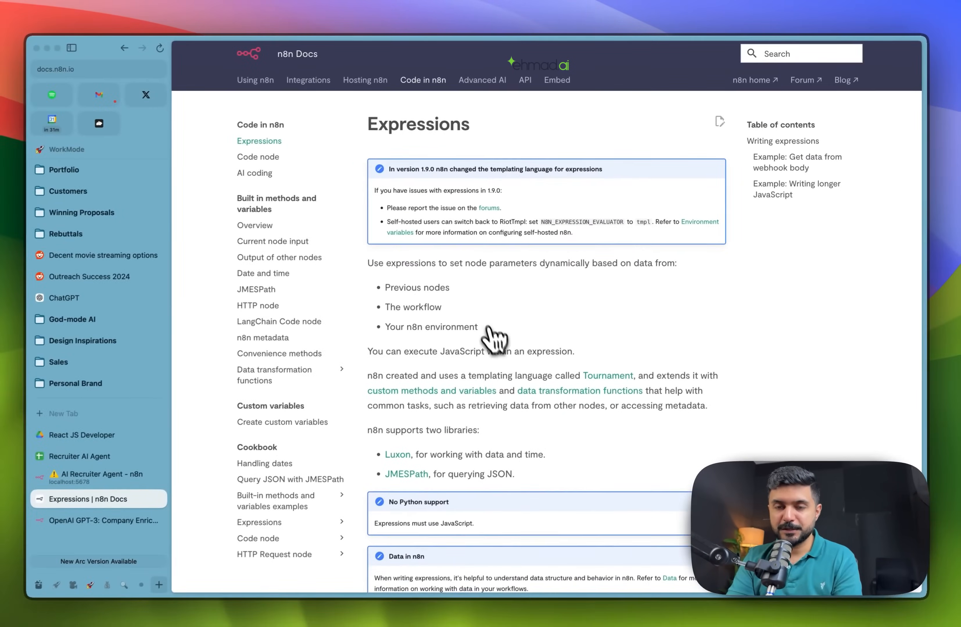
pyautogui.scroll(-10, 500, 351)
pyautogui.scroll(-15, 504, 353)
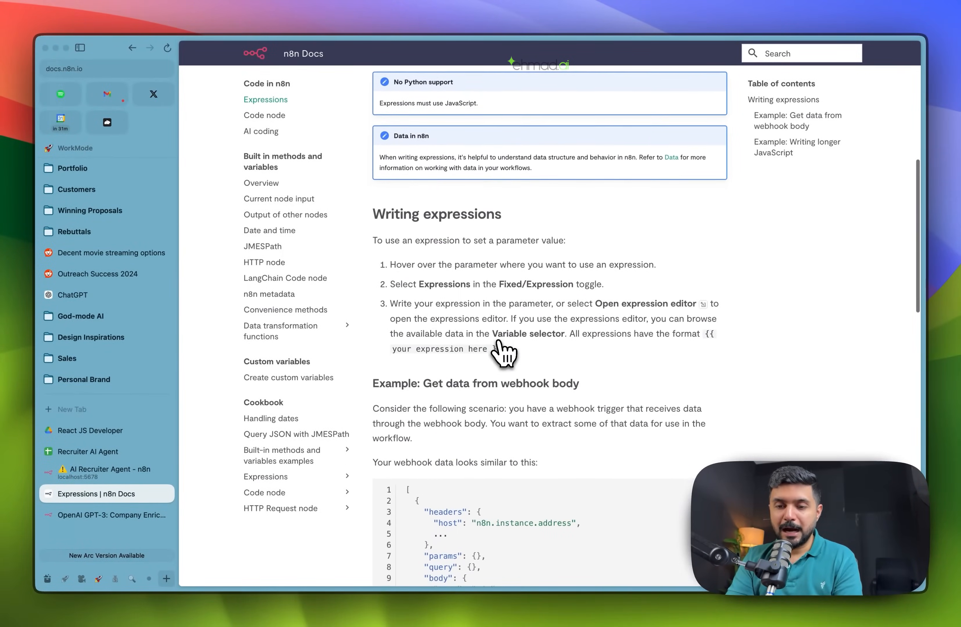
pyautogui.scroll(-10, 504, 353)
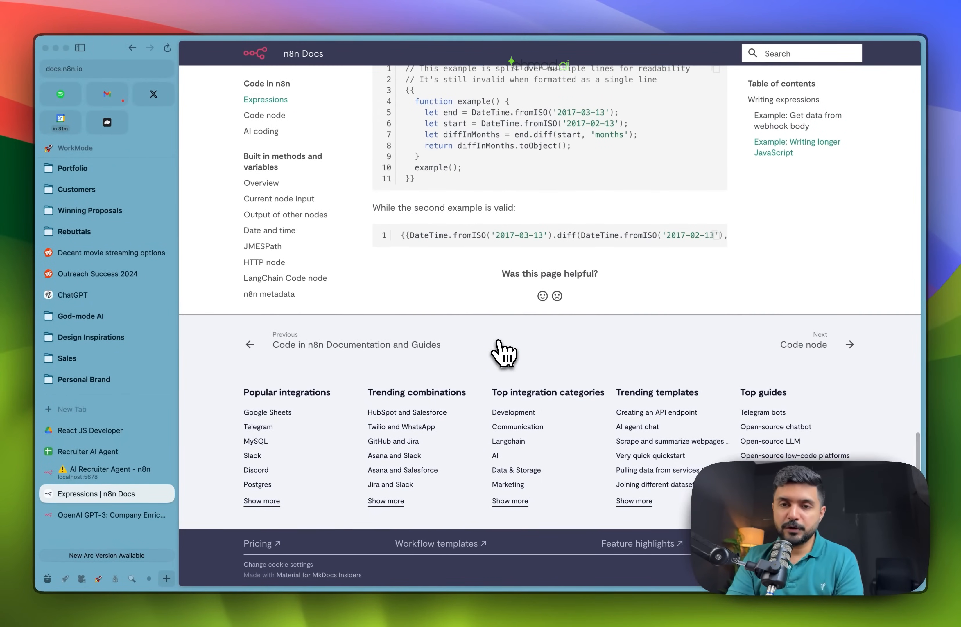
pyautogui.scroll(20, 503, 353)
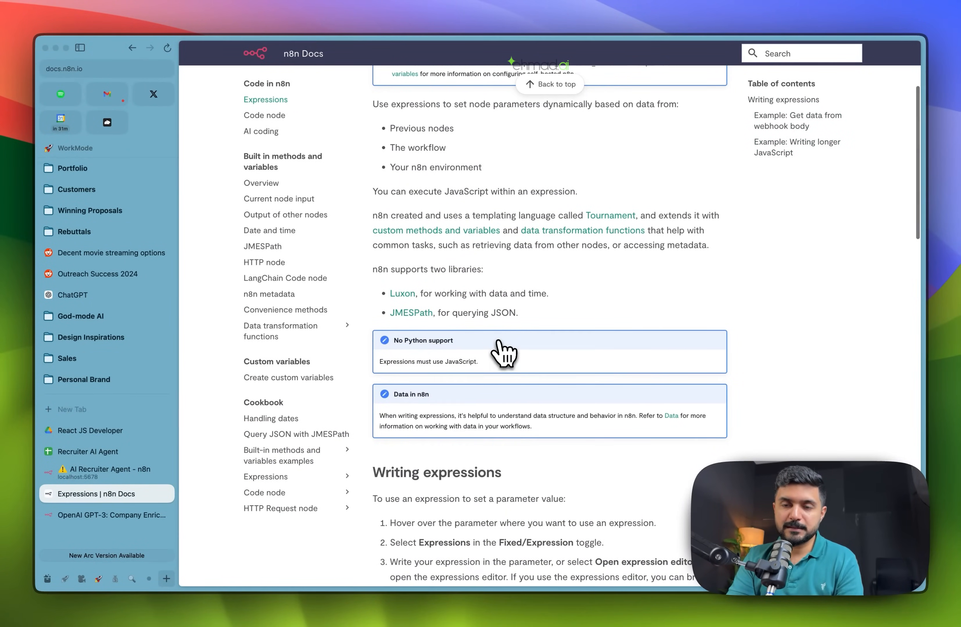
pyautogui.scroll(5, 504, 353)
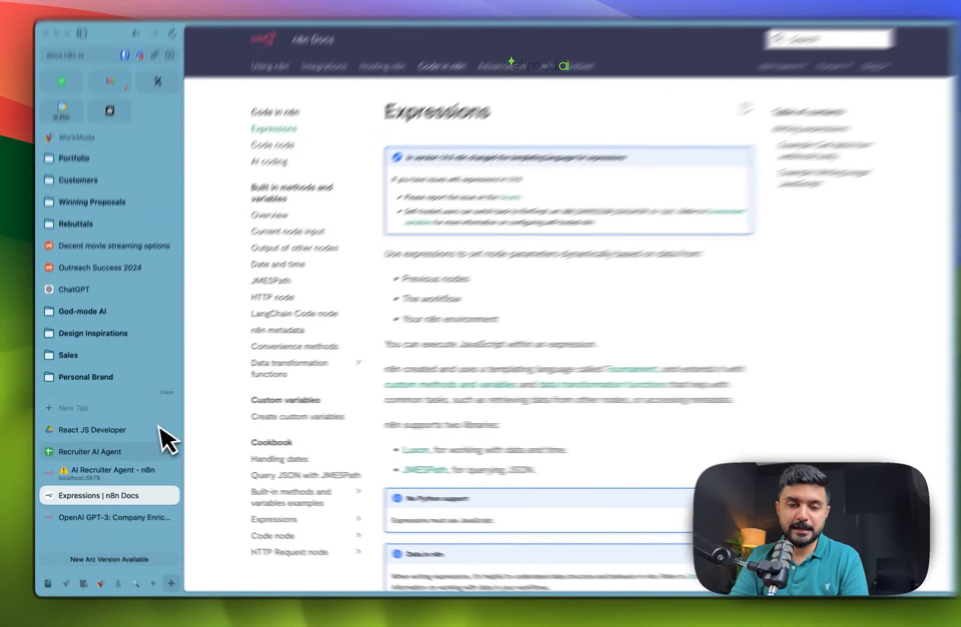
pyautogui.click(107, 472)
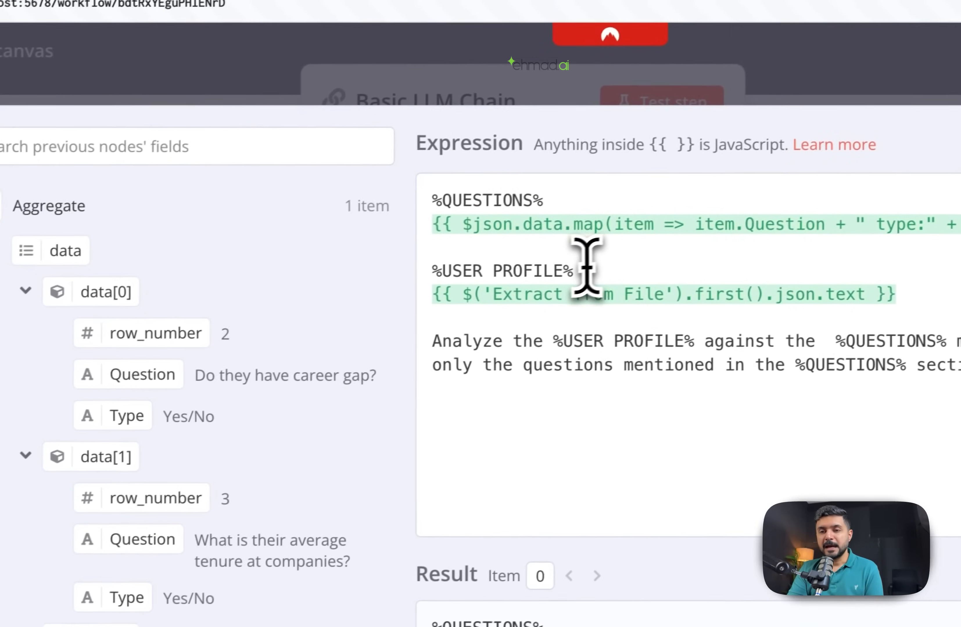
# Step: Examine the prompt's %USER PROFILE% section and the list of preceding nodes, and return to the canvas to check the Extract from File node
pyautogui.moveTo(693, 234); pyautogui.dragTo(560, 234)
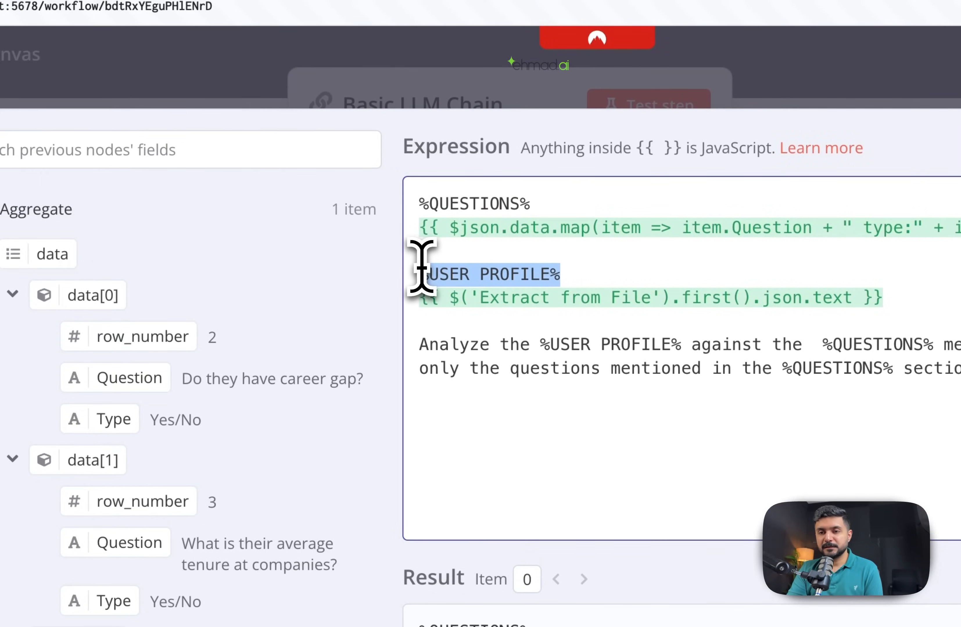
pyautogui.moveTo(421, 267); pyautogui.dragTo(419, 273)
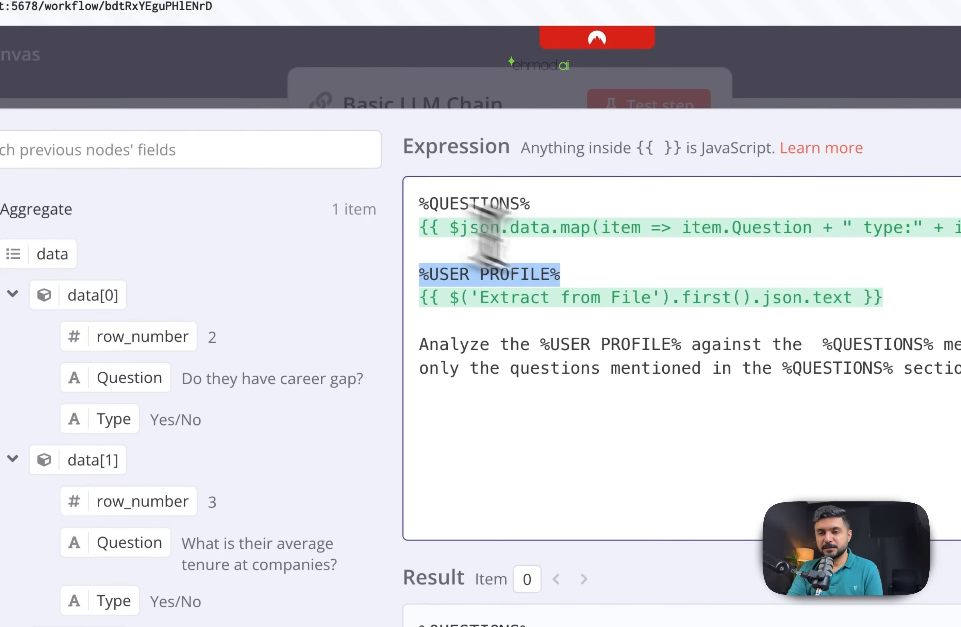
pyautogui.click(516, 279)
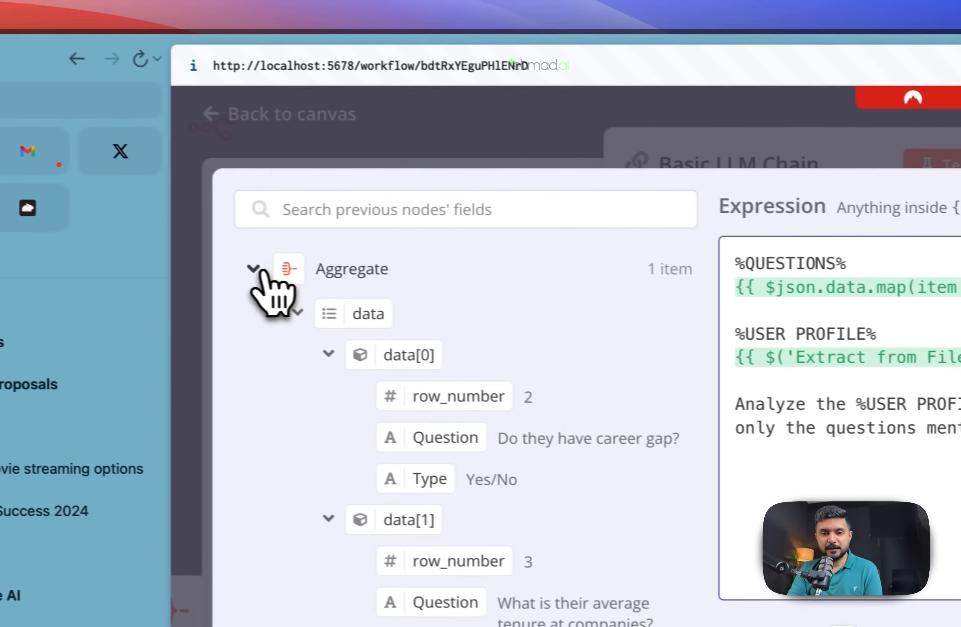
pyautogui.click(255, 269)
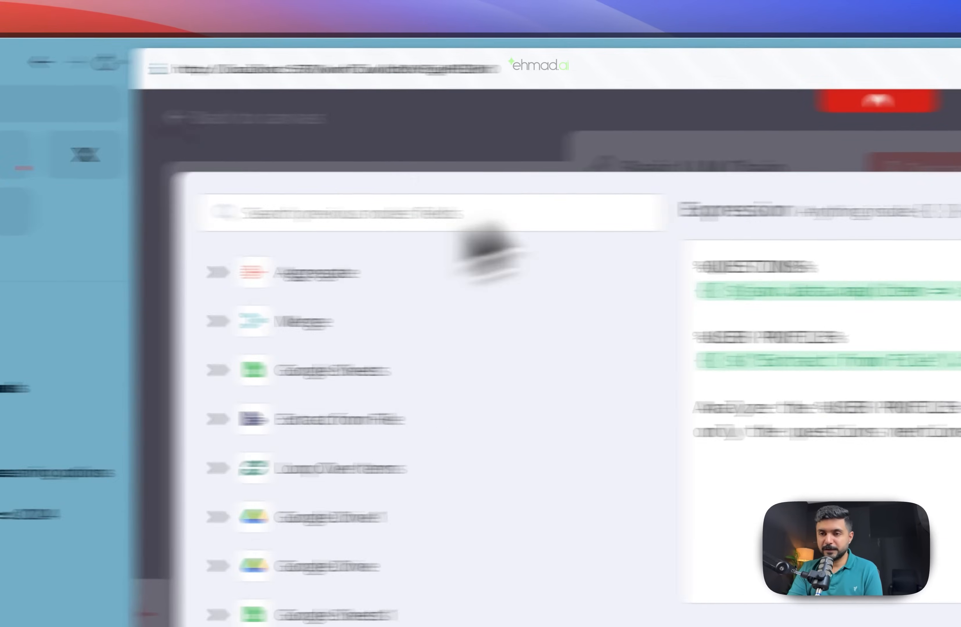
pyautogui.click(733, 125)
pyautogui.click(693, 127)
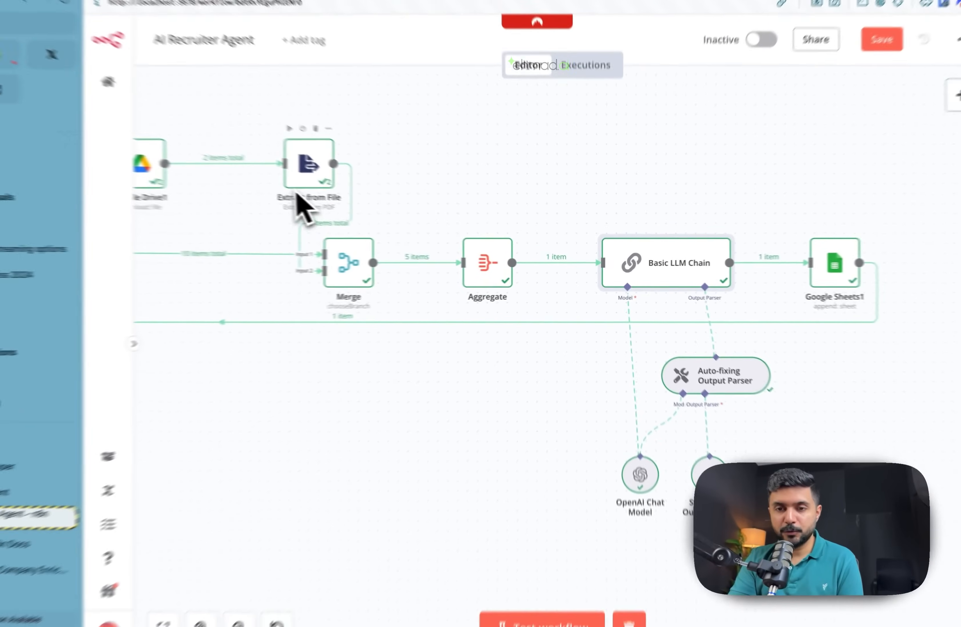
# Step: Reopen the Basic LLM Chain's prompt in the expression editor and browse the Extract from File data down to its text field
pyautogui.doubleClick(671, 255)
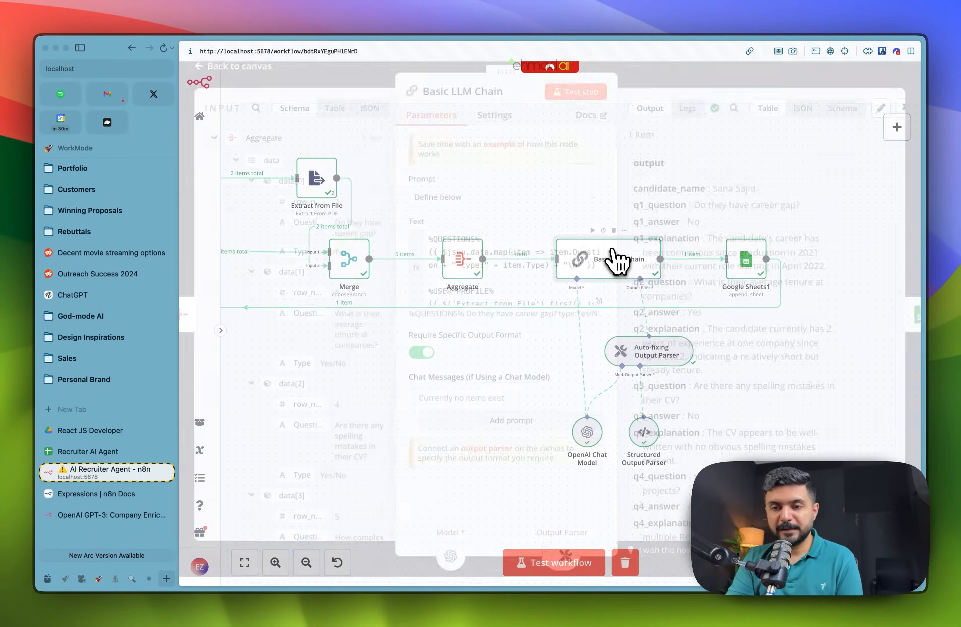
pyautogui.scroll(-3, 495, 301)
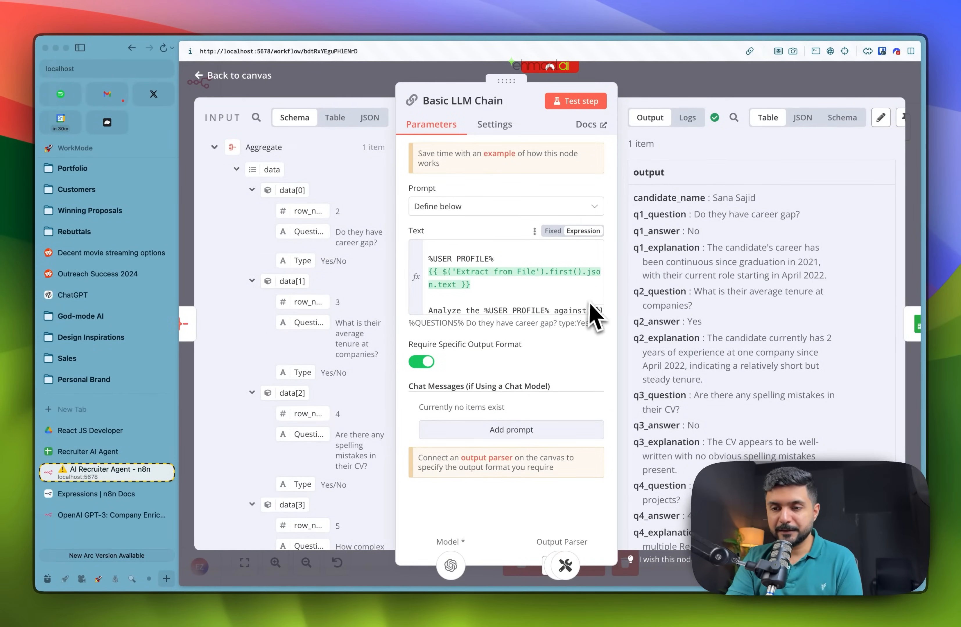
pyautogui.click(598, 311)
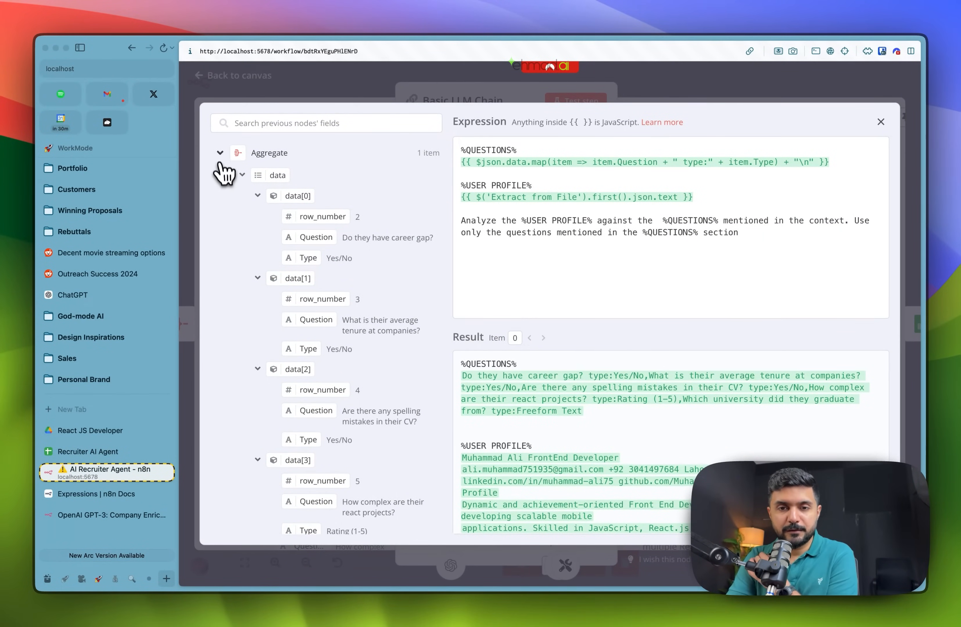
pyautogui.click(220, 152)
pyautogui.click(219, 226)
pyautogui.scroll(-3, 230, 232)
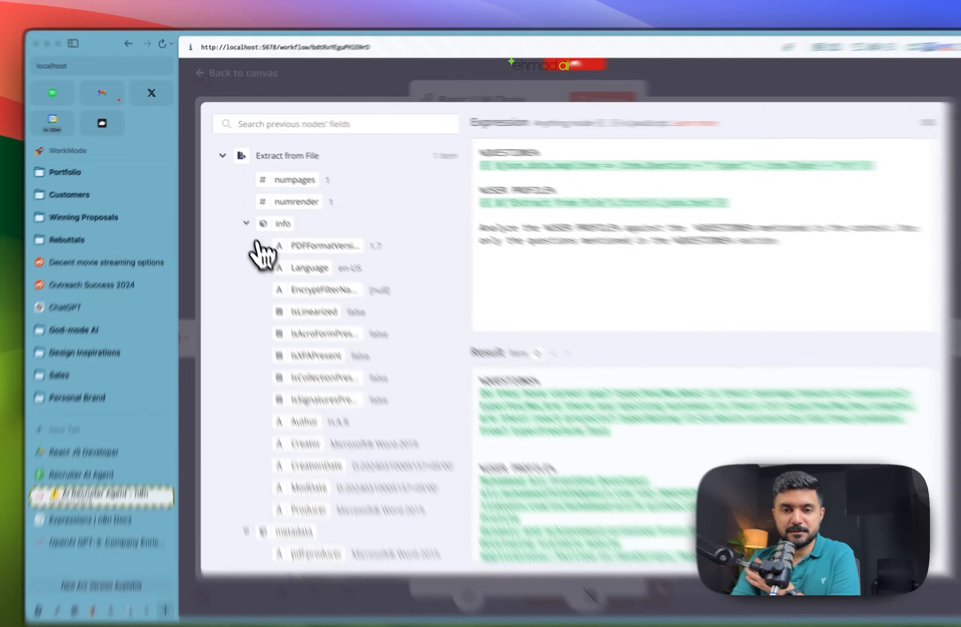
pyautogui.click(242, 216)
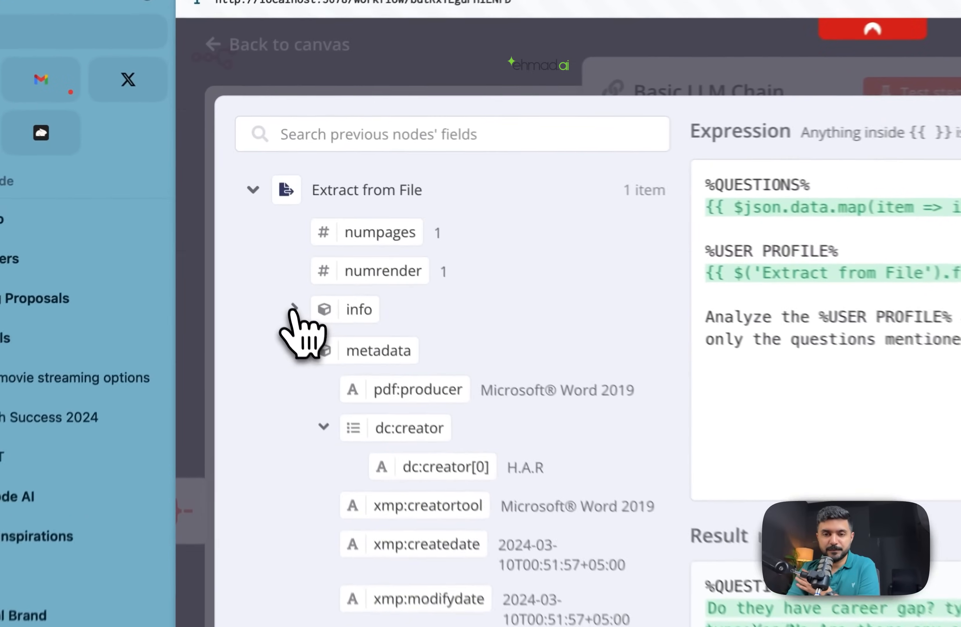
pyautogui.click(303, 362)
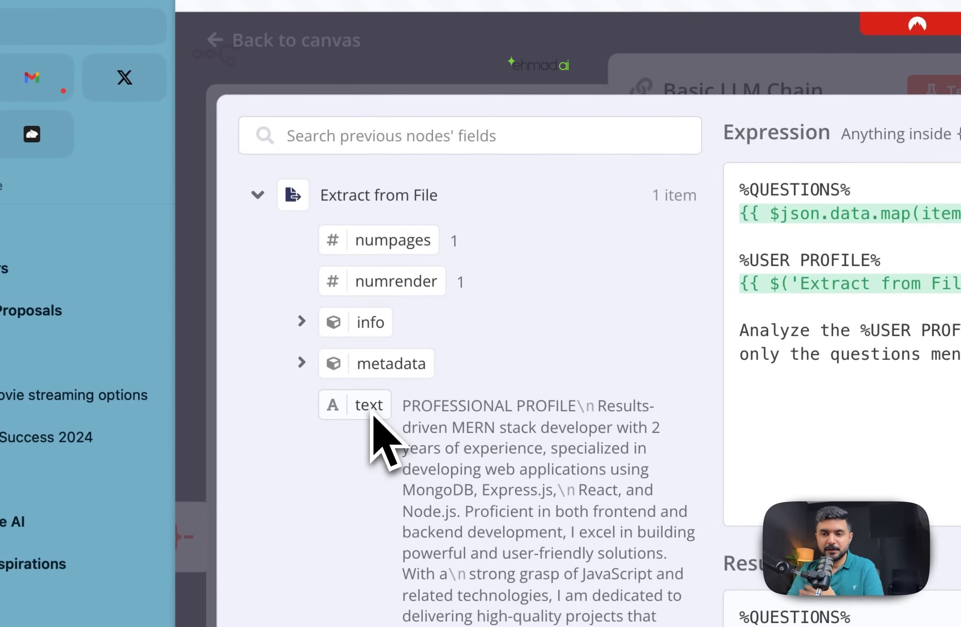
# Step: Try inserting the Extract from File node's text field into the prompt expression, and remove the inserted reference
pyautogui.moveTo(372, 412); pyautogui.dragTo(573, 311)
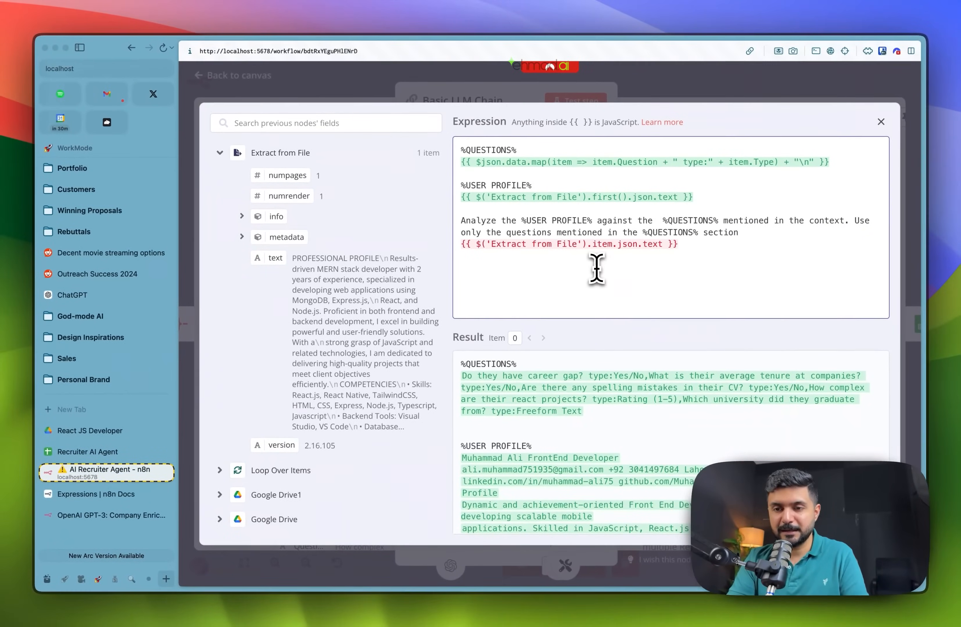
pyautogui.click(646, 266)
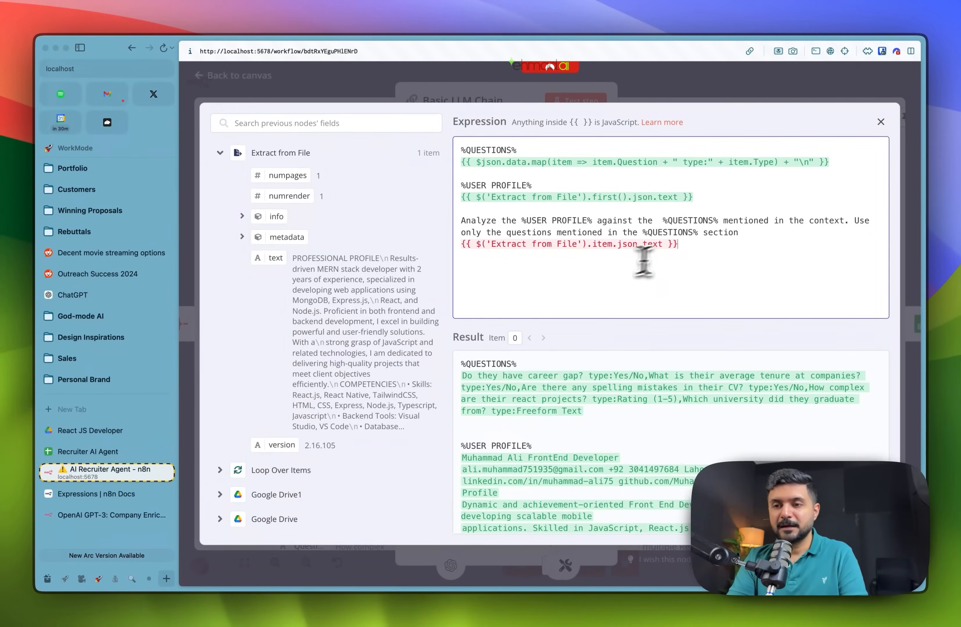
pyautogui.tripleClick(698, 244)
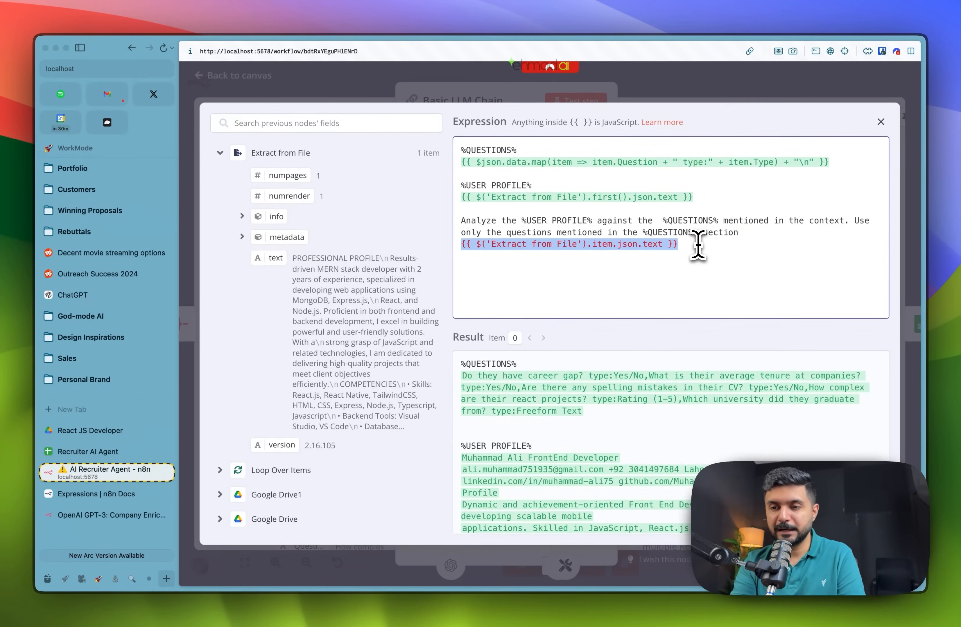
pyautogui.press('BackSpace')
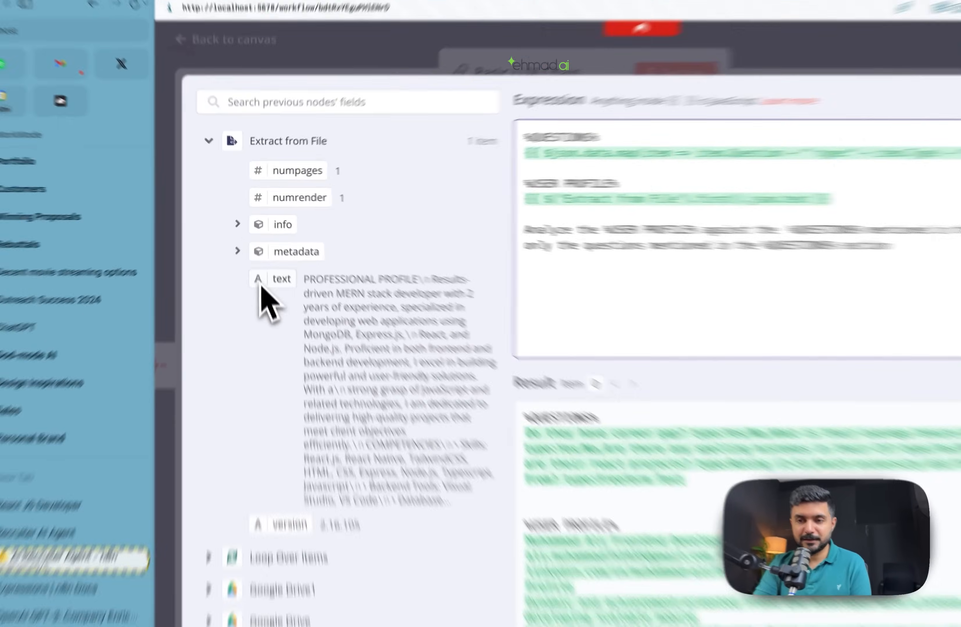
pyautogui.moveTo(272, 257); pyautogui.dragTo(729, 202)
pyautogui.press('BackSpace')
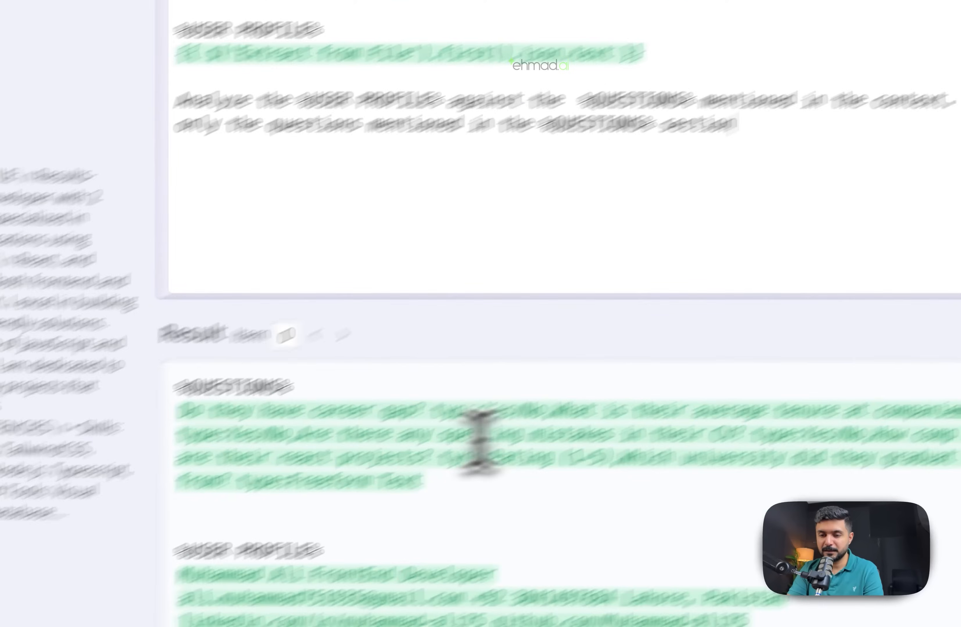
# Step: Examine the resolved prompt result, reading through the CV text under %USER PROFILE%
pyautogui.scroll(-8, 352, 535)
pyautogui.scroll(4, 354, 534)
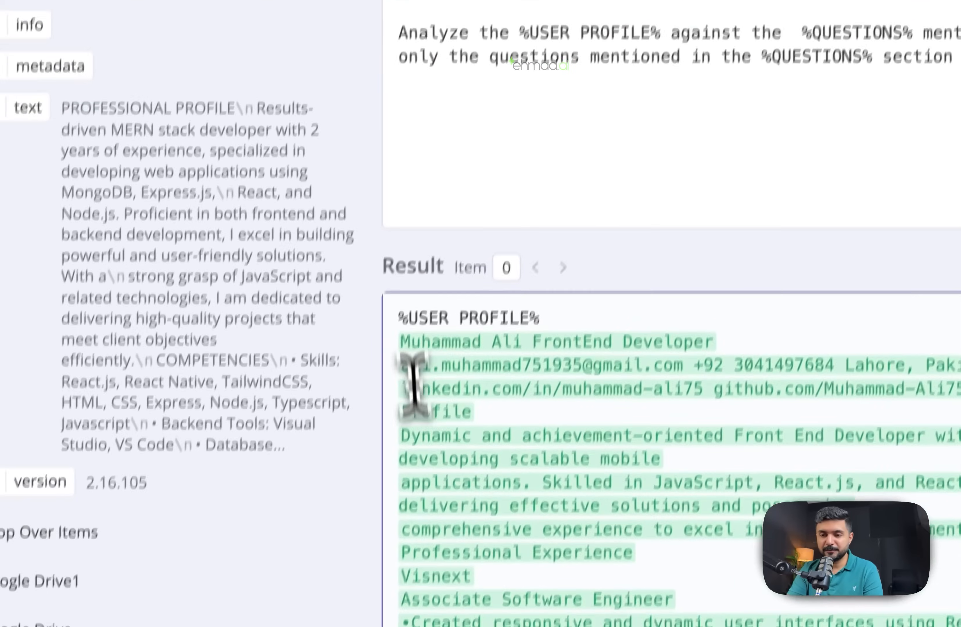
pyautogui.moveTo(661, 488); pyautogui.dragTo(784, 488)
pyautogui.scroll(-5, 515, 440)
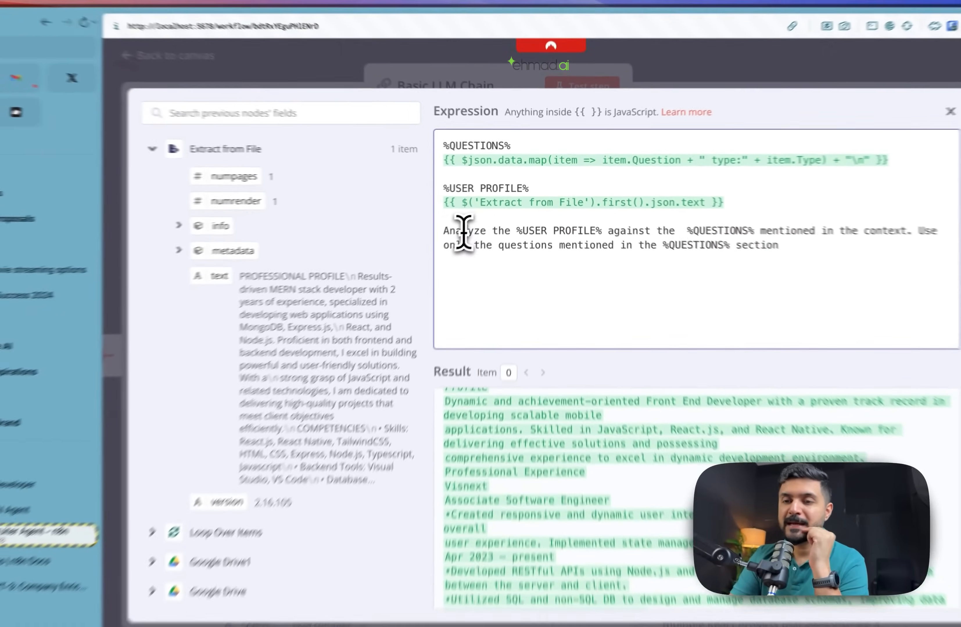
# Step: Read the prompt's closing instructions about analyzing %USER PROFILE% against %QUESTIONS% using only the listed questions, and close the expression editor
pyautogui.moveTo(407, 270); pyautogui.dragTo(912, 273)
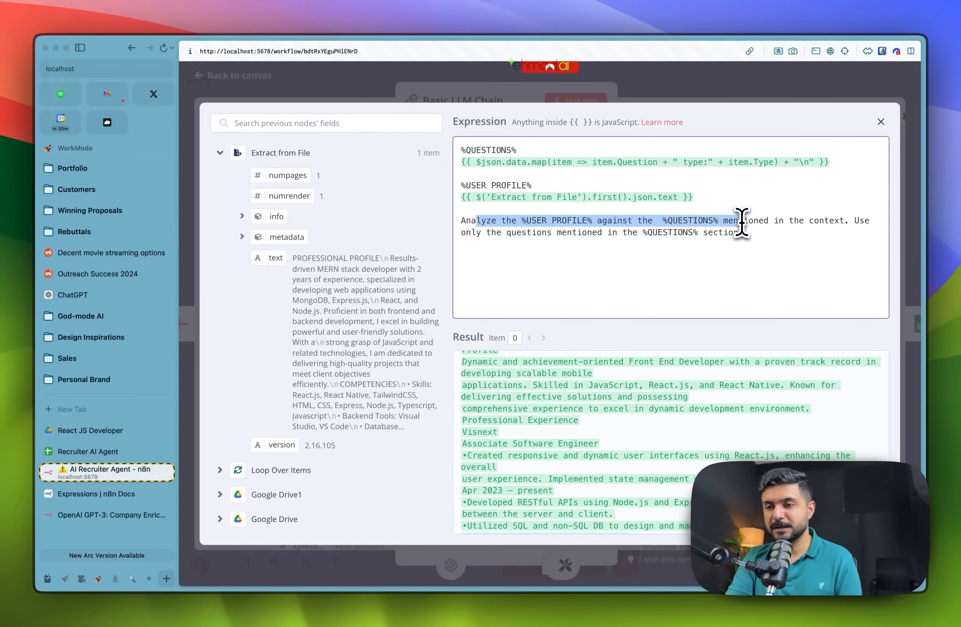
pyautogui.click(773, 221)
pyautogui.moveTo(851, 220); pyautogui.dragTo(850, 223)
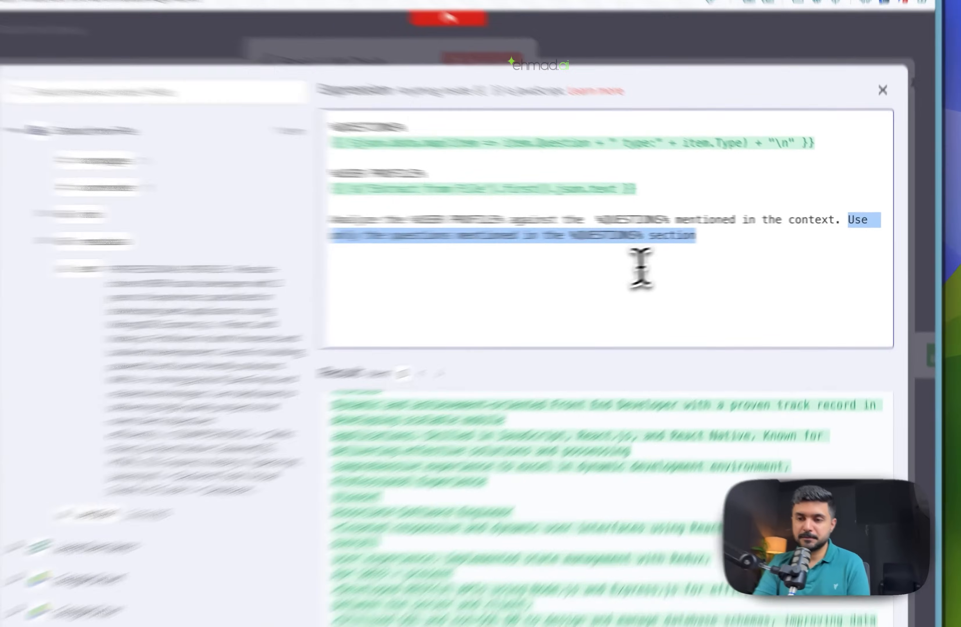
pyautogui.click(741, 233)
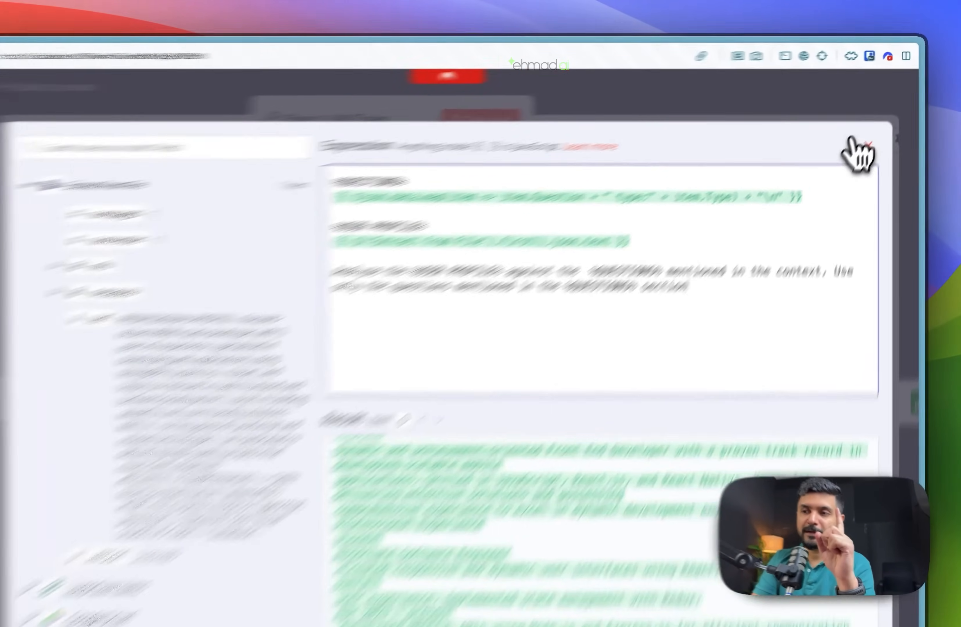
pyautogui.click(852, 140)
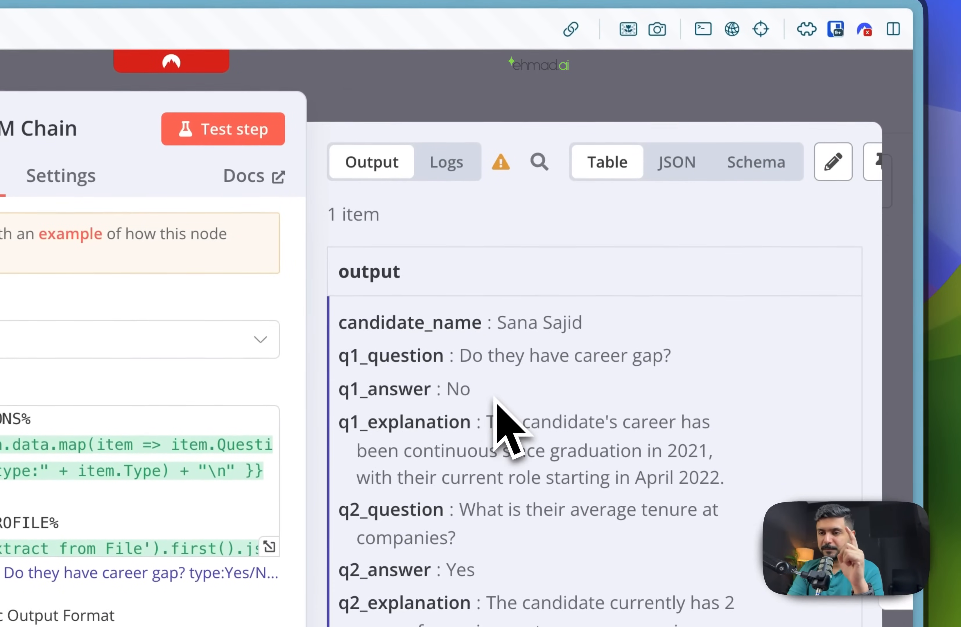
# Step: Show the Basic LLM Chain's output as JSON and examine its candidate, question and explanation fields and the Require Specific Output Format setting
pyautogui.click(677, 171)
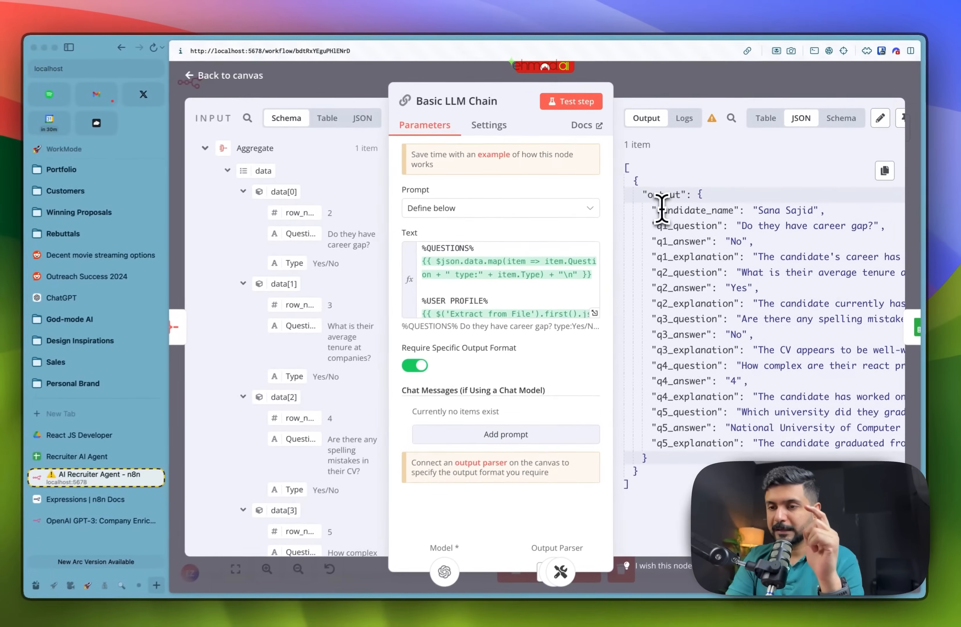
pyautogui.moveTo(626, 227); pyautogui.dragTo(813, 228)
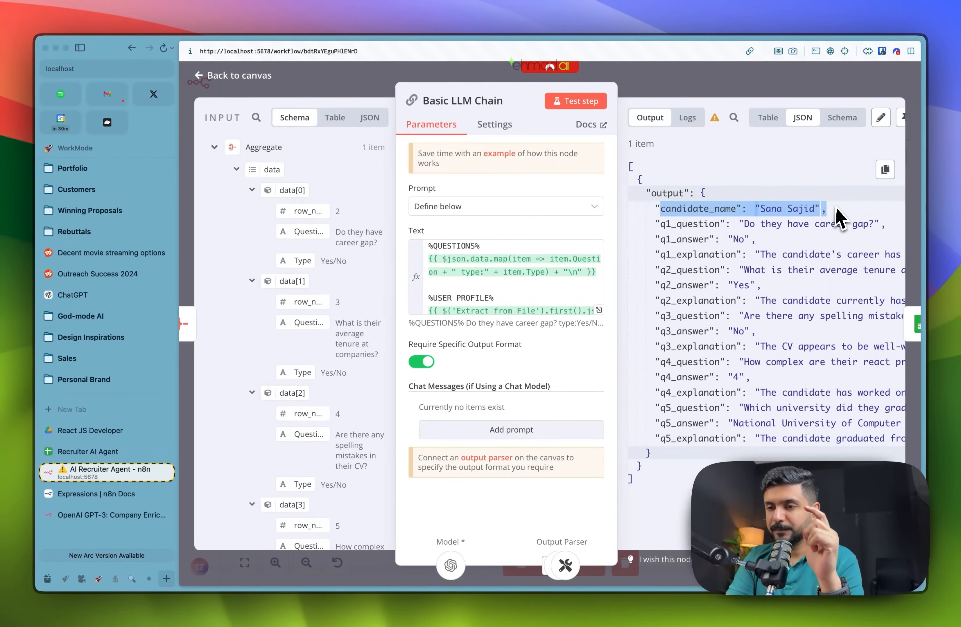
pyautogui.click(657, 224)
pyautogui.moveTo(687, 254); pyautogui.dragTo(789, 256)
pyautogui.click(687, 270)
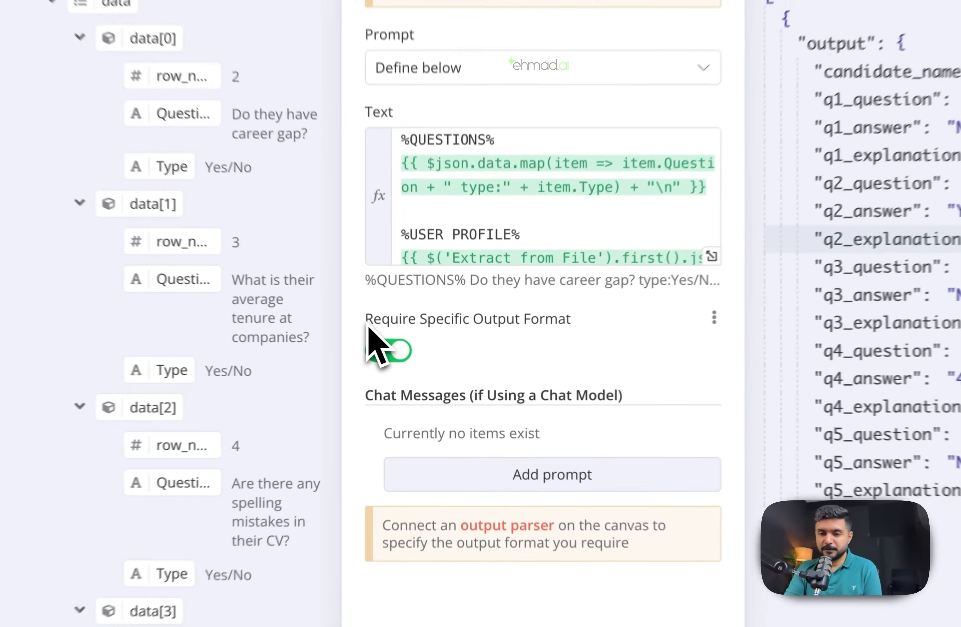
pyautogui.moveTo(409, 344); pyautogui.dragTo(534, 343)
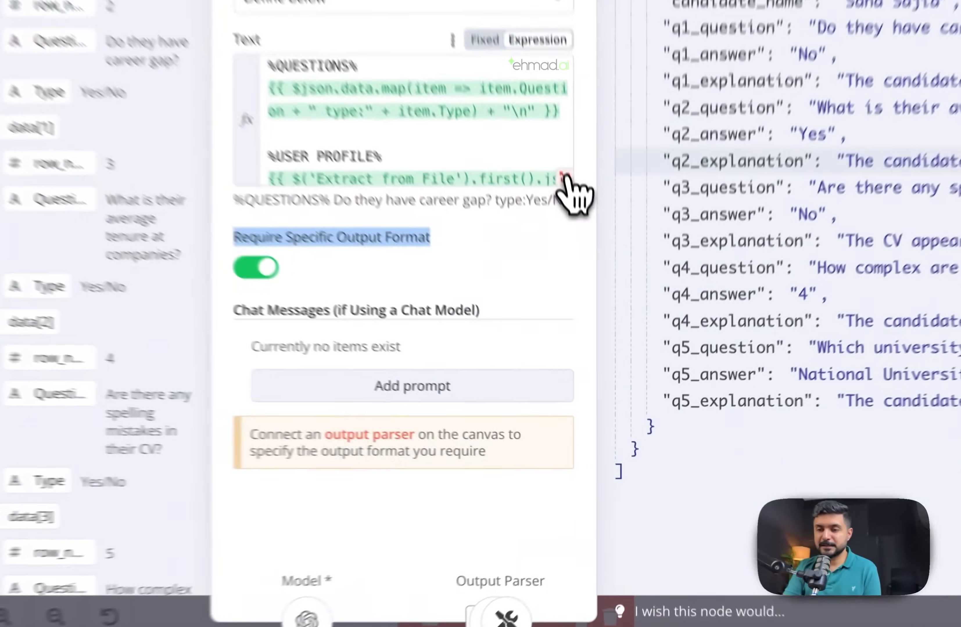
# Step: Reopen the prompt in the expression editor and select the entire resolved result, from %QUESTIONS% through the closing instructions
pyautogui.click(598, 311)
pyautogui.scroll(-5, 460, 265)
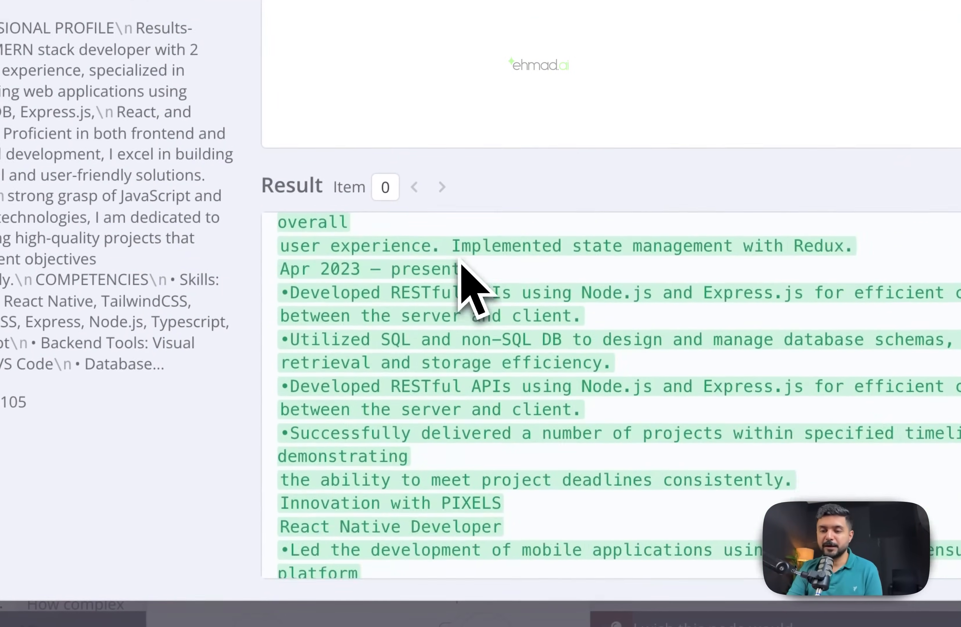
pyautogui.scroll(-15, 460, 265)
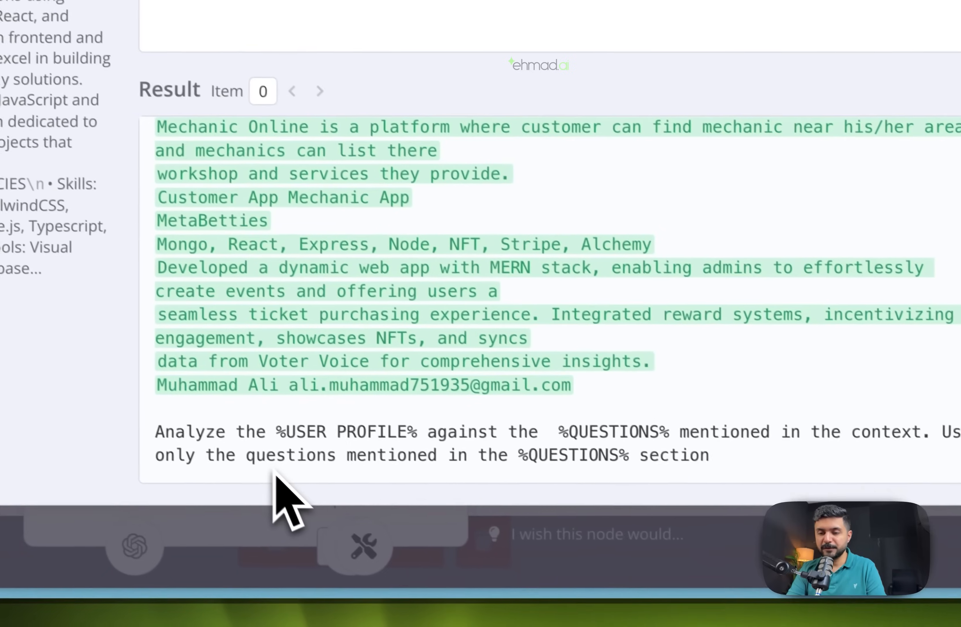
pyautogui.moveTo(726, 456); pyautogui.dragTo(693, 410)
pyautogui.scroll(5, 420, 315)
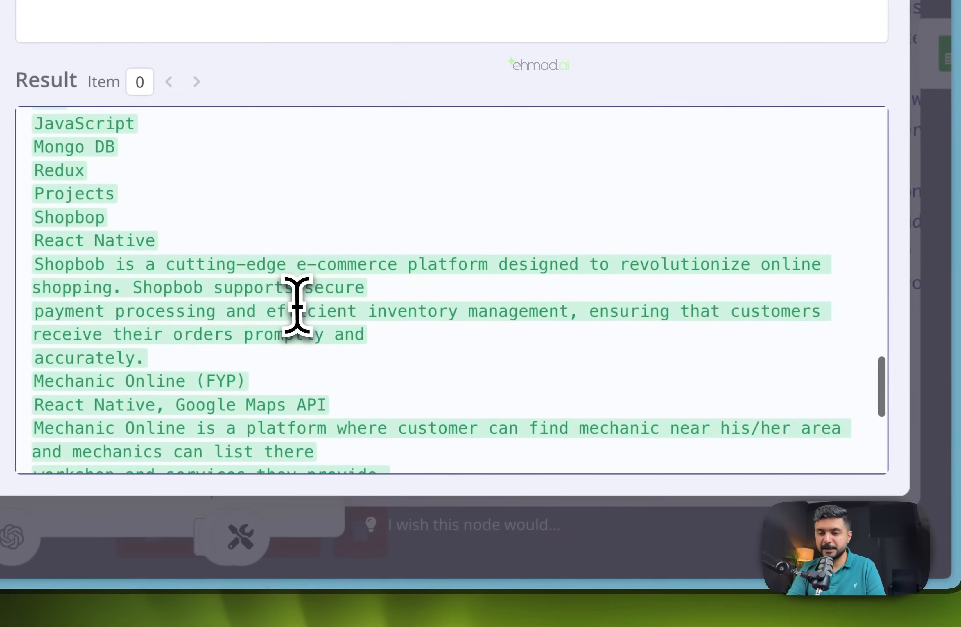
pyautogui.scroll(15, 297, 305)
pyautogui.keyDown('shift'); pyautogui.click(27, 130); pyautogui.keyUp('shift')
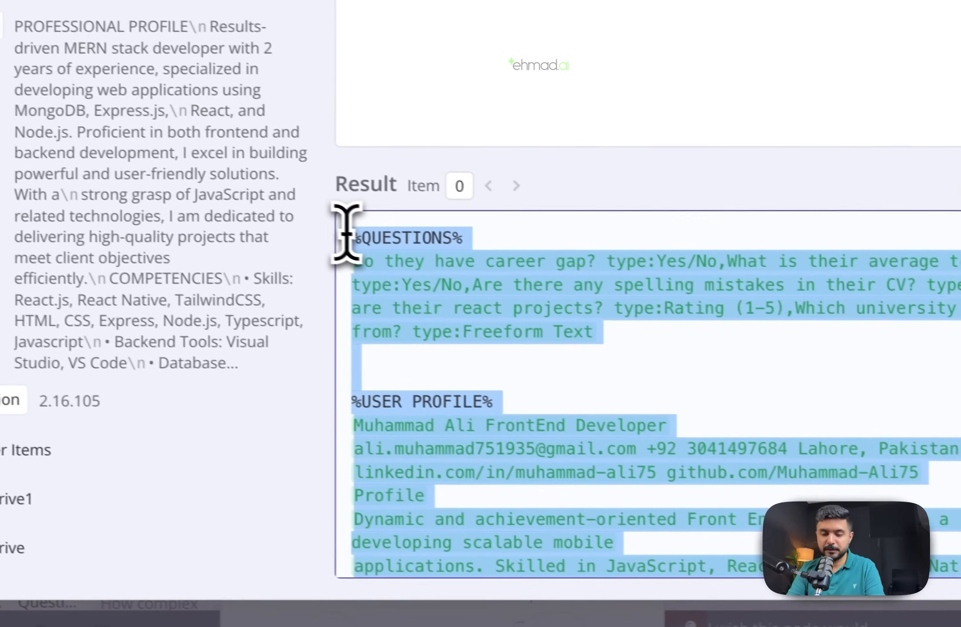
# Step: Open ChatGPT in a new browser tab
pyautogui.press('super+t')
pyautogui.write('h')
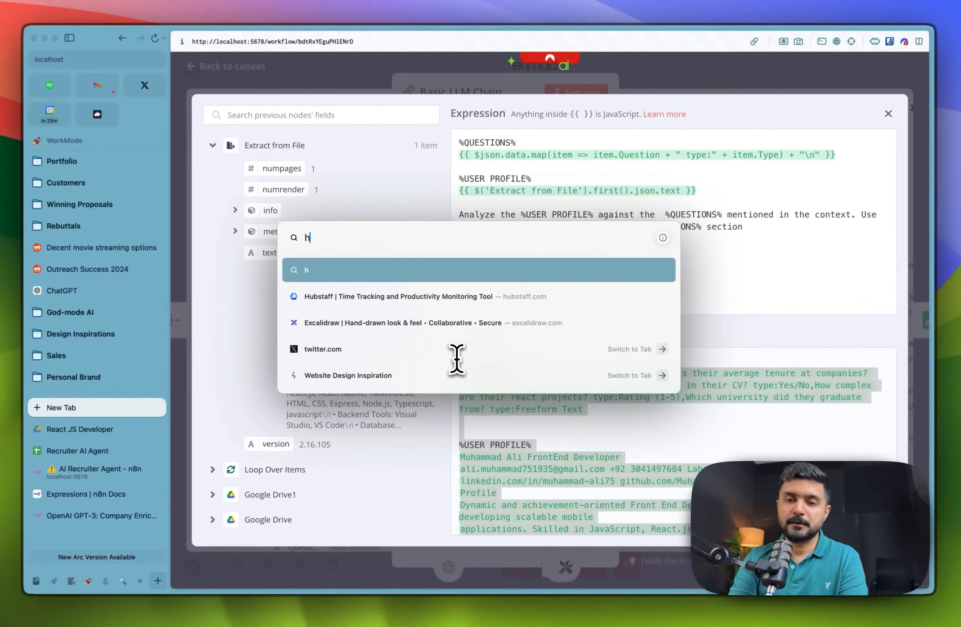
pyautogui.write('ah')
pyautogui.press('BackSpace')
pyautogui.press('BackSpace')
pyautogui.press('BackSpace')
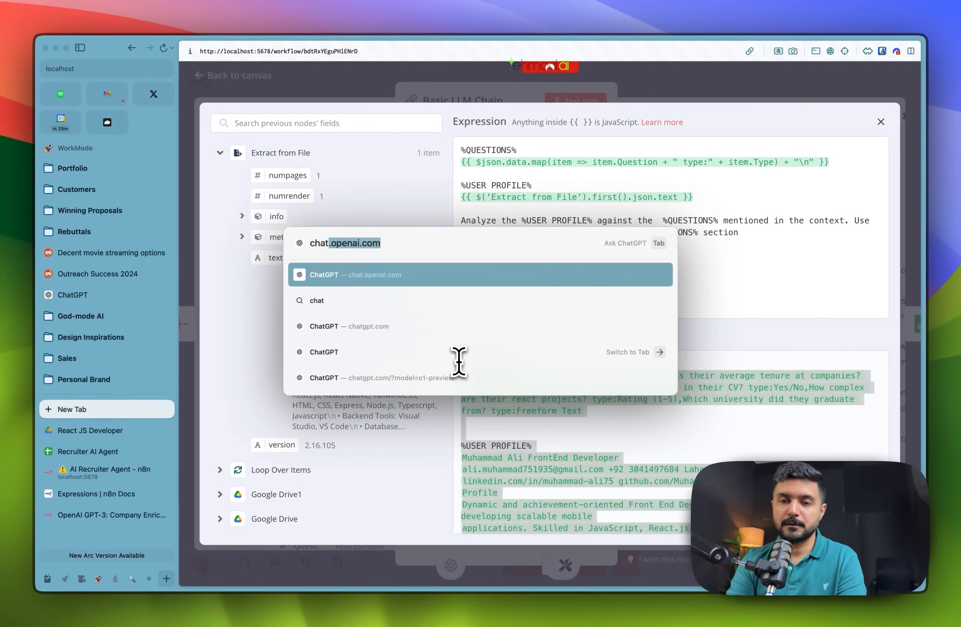
pyautogui.press('Return')
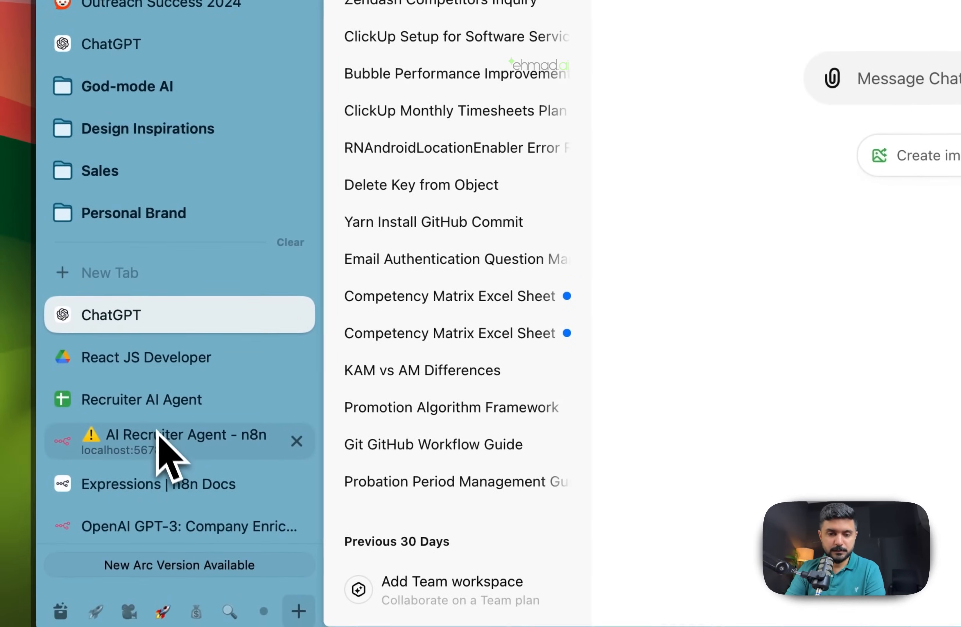
# Step: Copy the selected resolved prompt from the AI Recruiter Agent workflow in n8n and submit it as a message in ChatGPT
pyautogui.click(159, 438)
pyautogui.rightClick(806, 282)
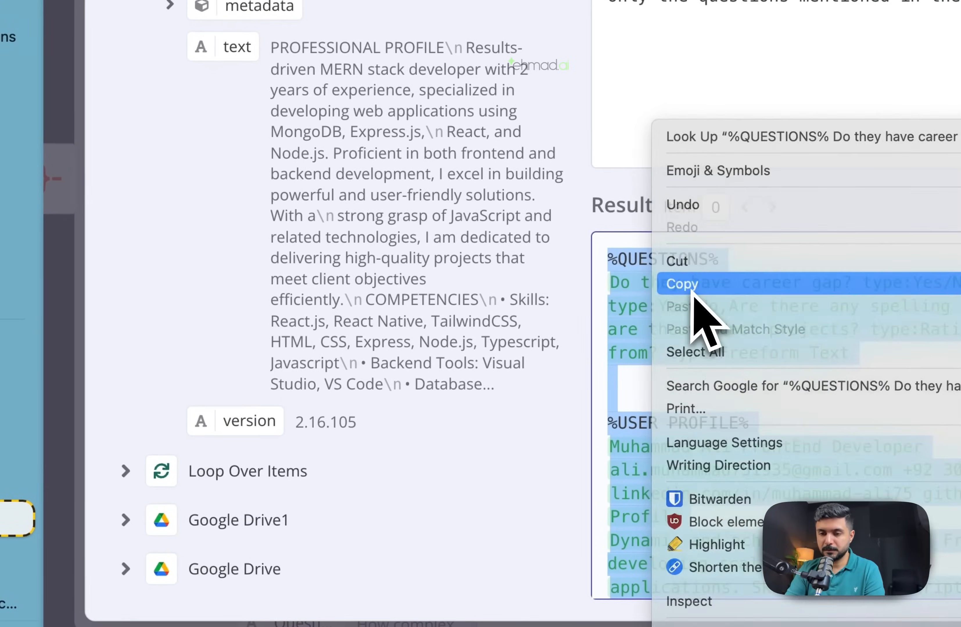
pyautogui.click(828, 259)
pyautogui.click(103, 381)
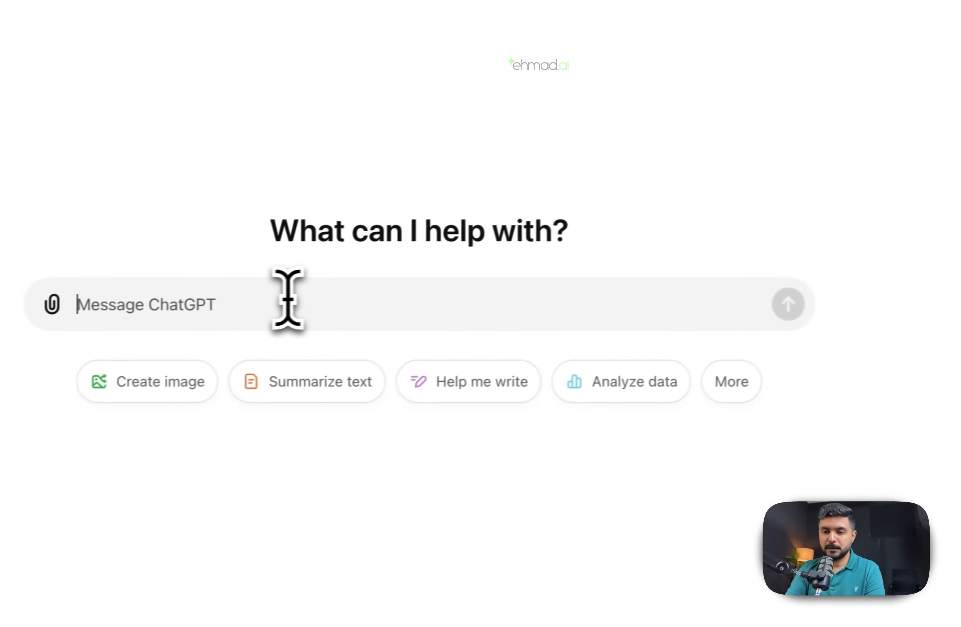
pyautogui.press('super+v')
pyautogui.click(770, 422)
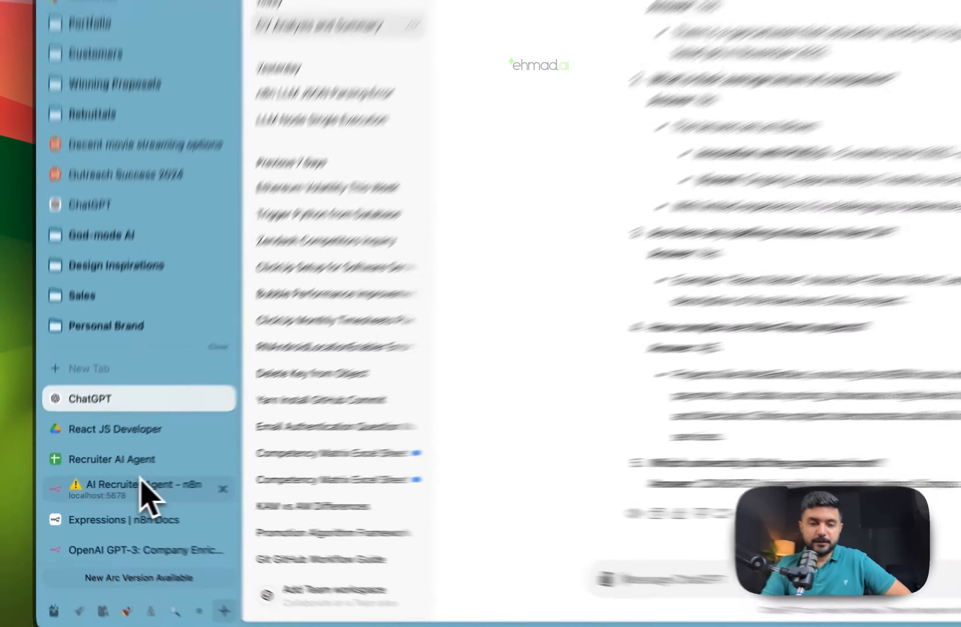
# Step: Return to the n8n workflow, close the Basic LLM Chain's prompt and settings, and open the Structured Output Parser node
pyautogui.click(107, 491)
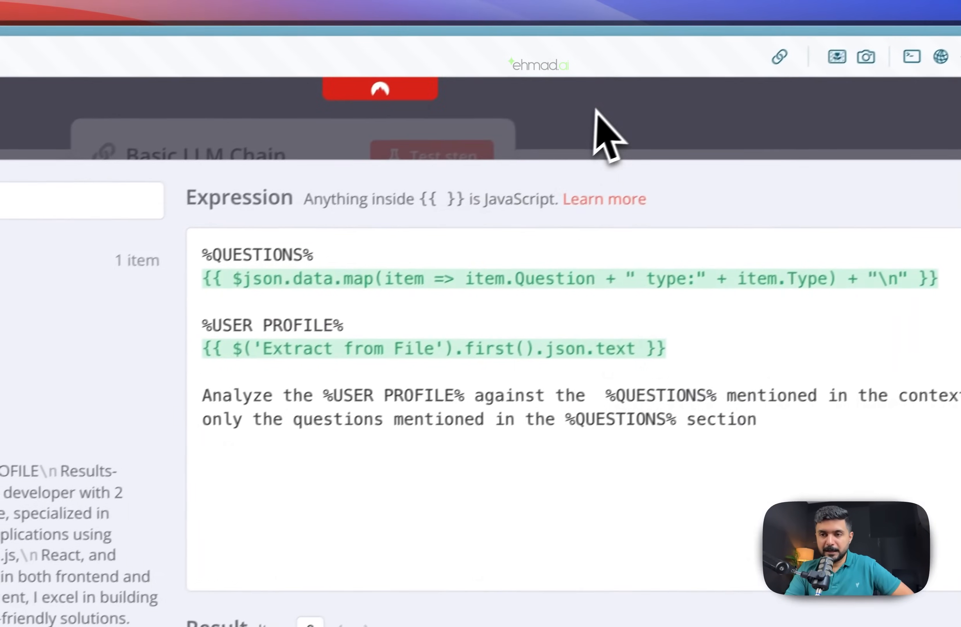
pyautogui.click(596, 111)
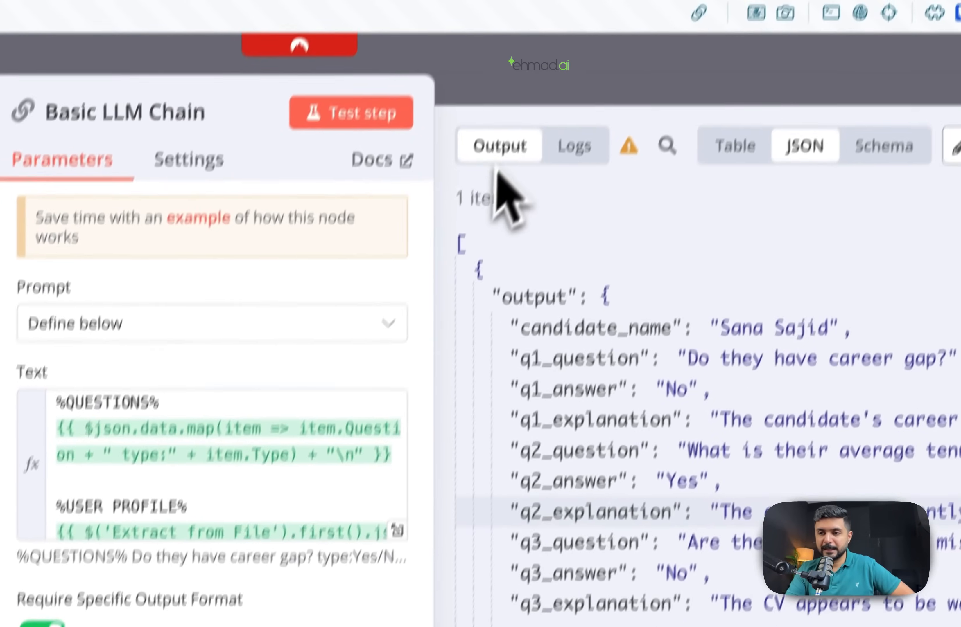
pyautogui.click(534, 70)
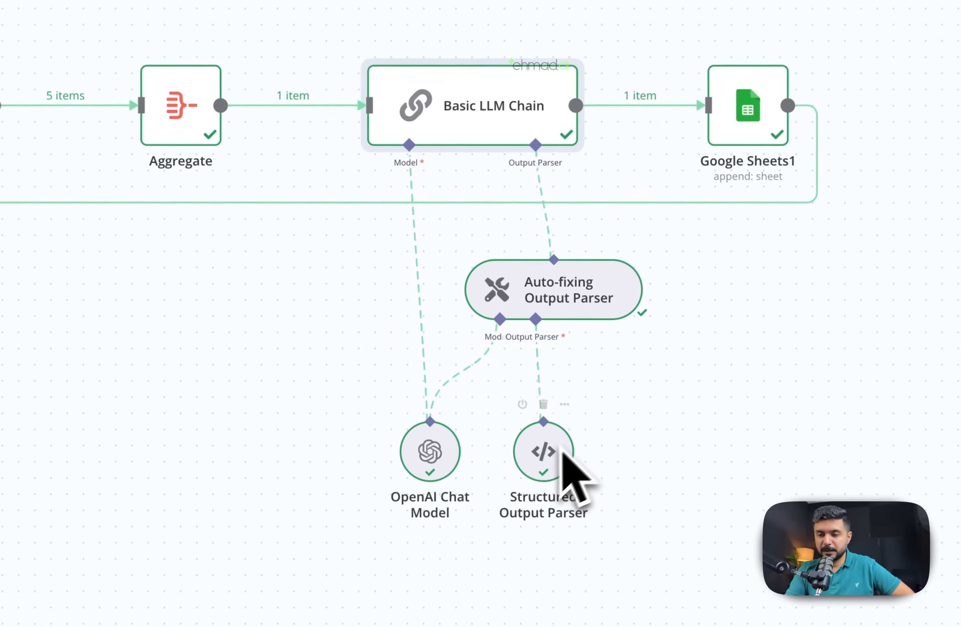
pyautogui.doubleClick(547, 454)
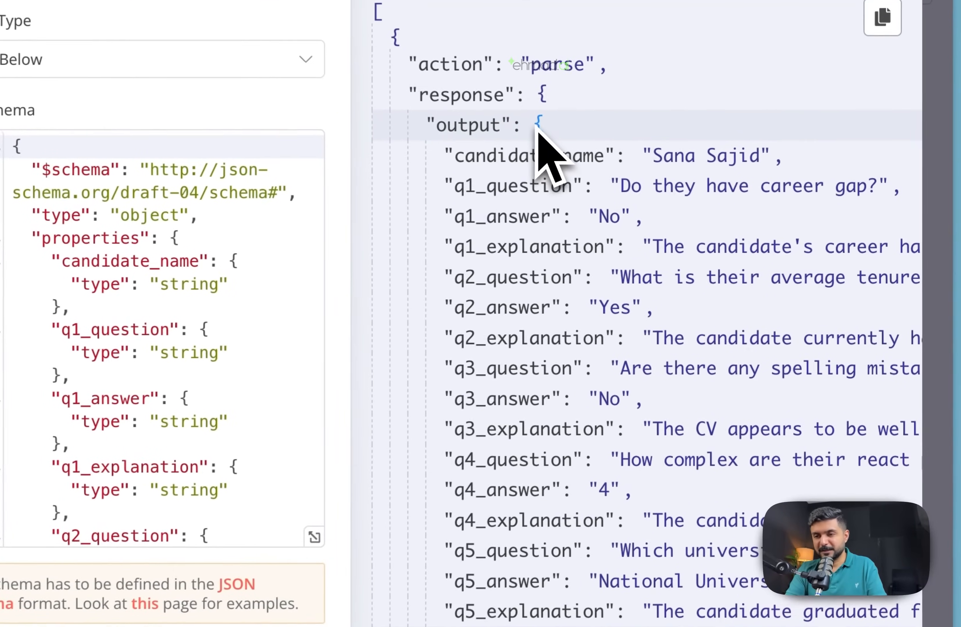
# Step: Copy the JSON object under "output" from the Structured Output Parser's output and return to the canvas
pyautogui.moveTo(709, 202); pyautogui.dragTo(702, 260)
pyautogui.moveTo(515, 241); pyautogui.dragTo(466, 403)
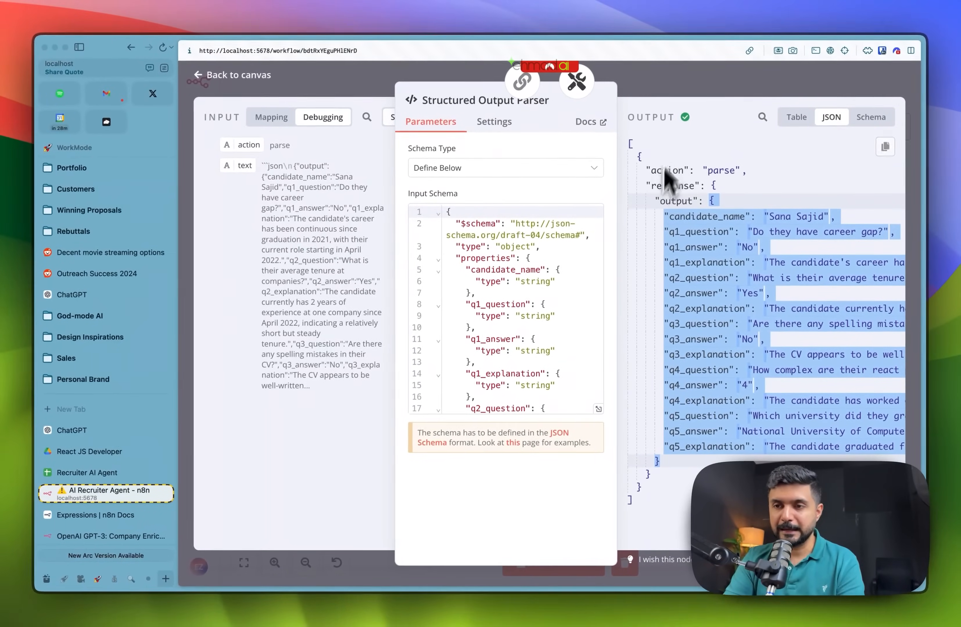
pyautogui.click(676, 95)
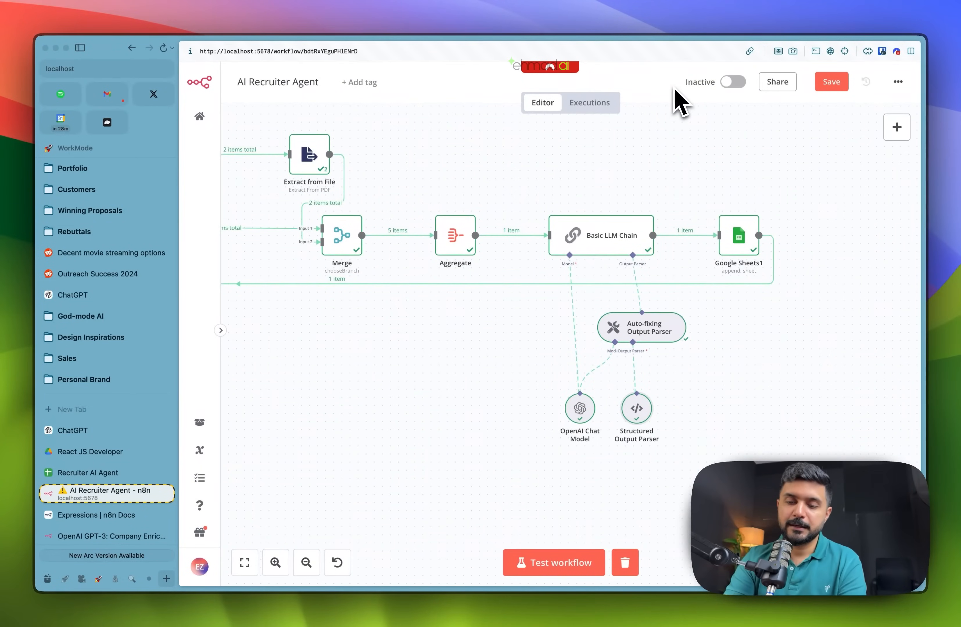
# Step: Search the web for "convert json to json schema" and open the Transform Tools JSON to JSON Schema converter
pyautogui.press('super+t')
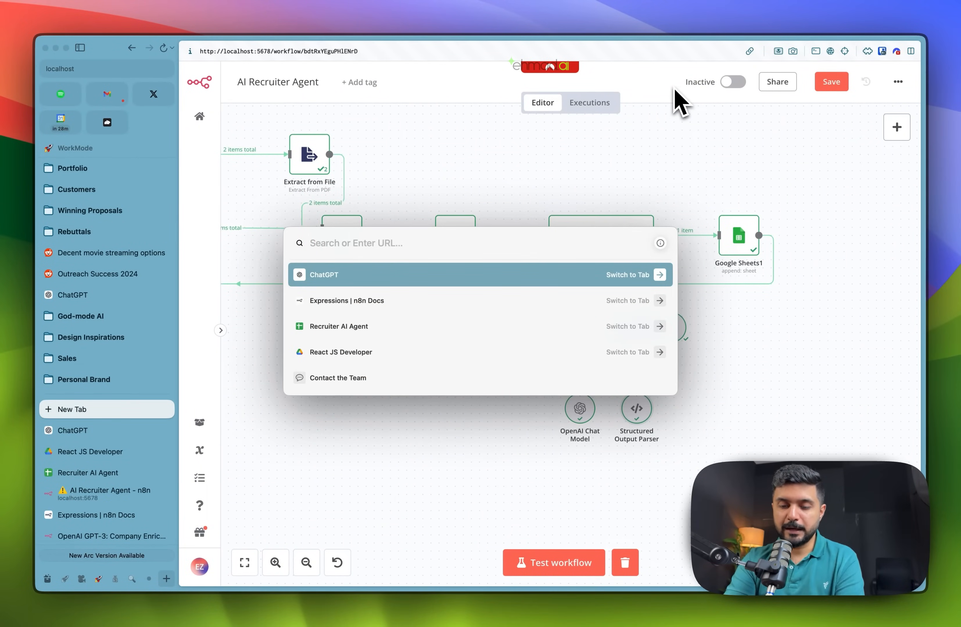
pyautogui.write('json ')
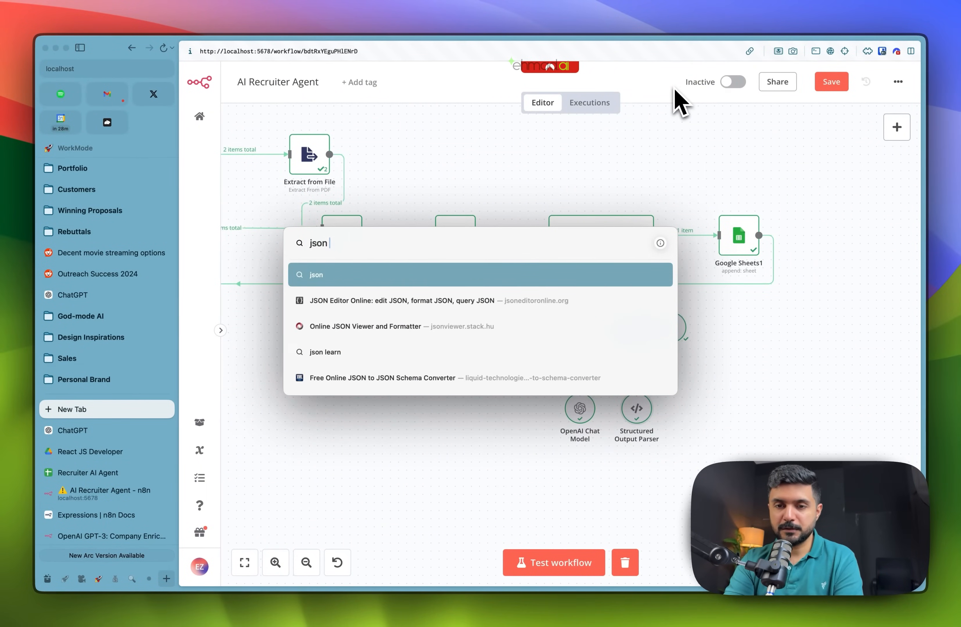
pyautogui.write('convert json')
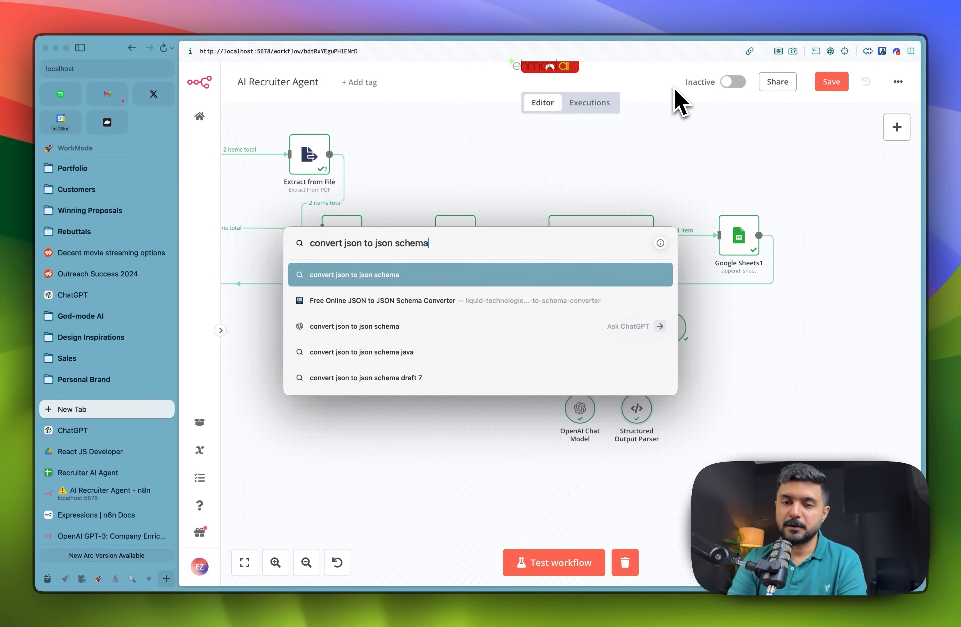
pyautogui.press('Return')
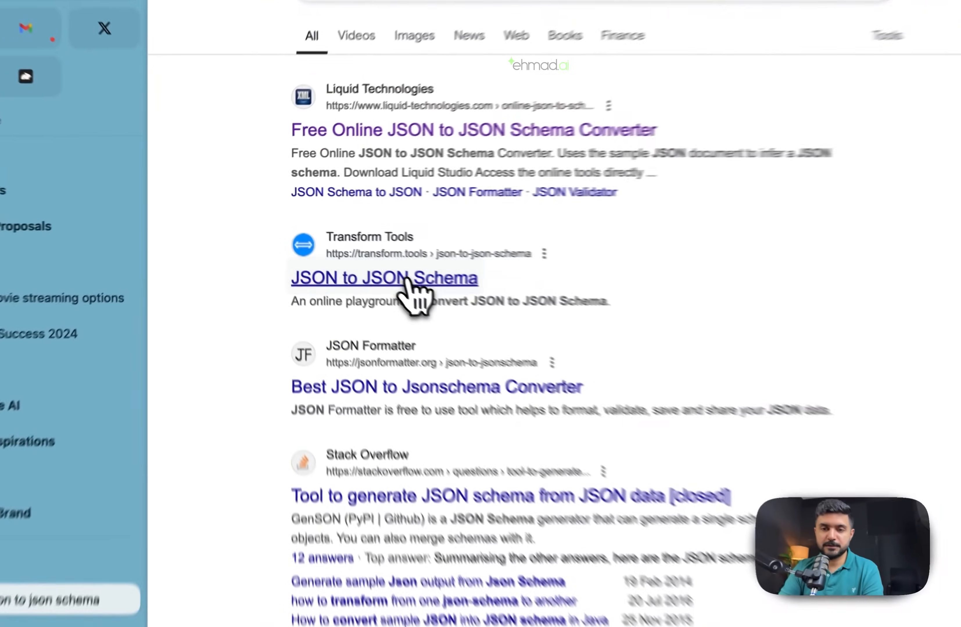
pyautogui.click(408, 279)
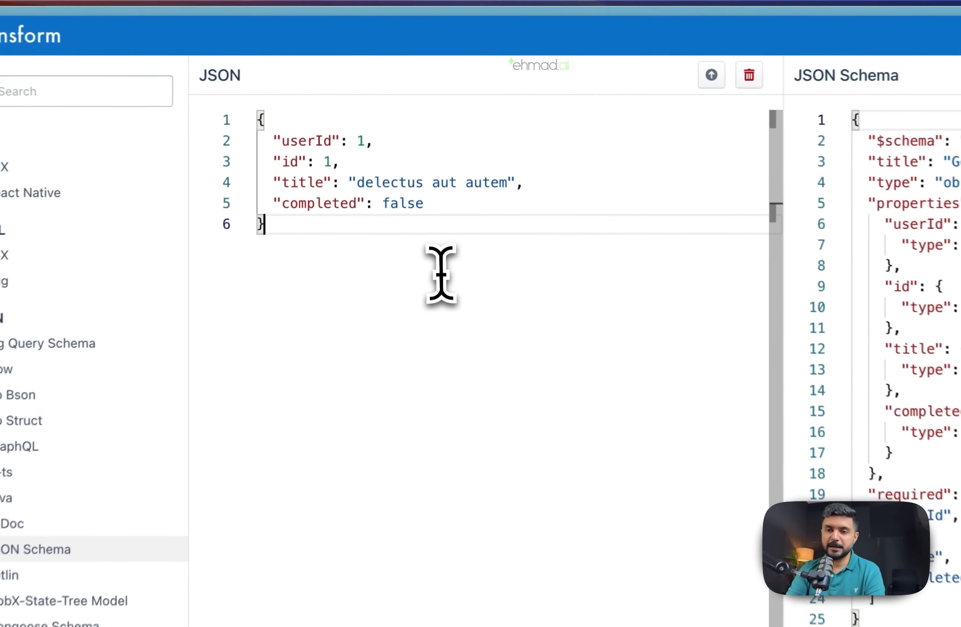
# Step: Replace the converter's sample JSON with the copied output object, and hide the browser sidebar
pyautogui.hotkey('ctrl', 'a')
pyautogui.press('BackSpace')
pyautogui.hotkey('ctrl', 'v')
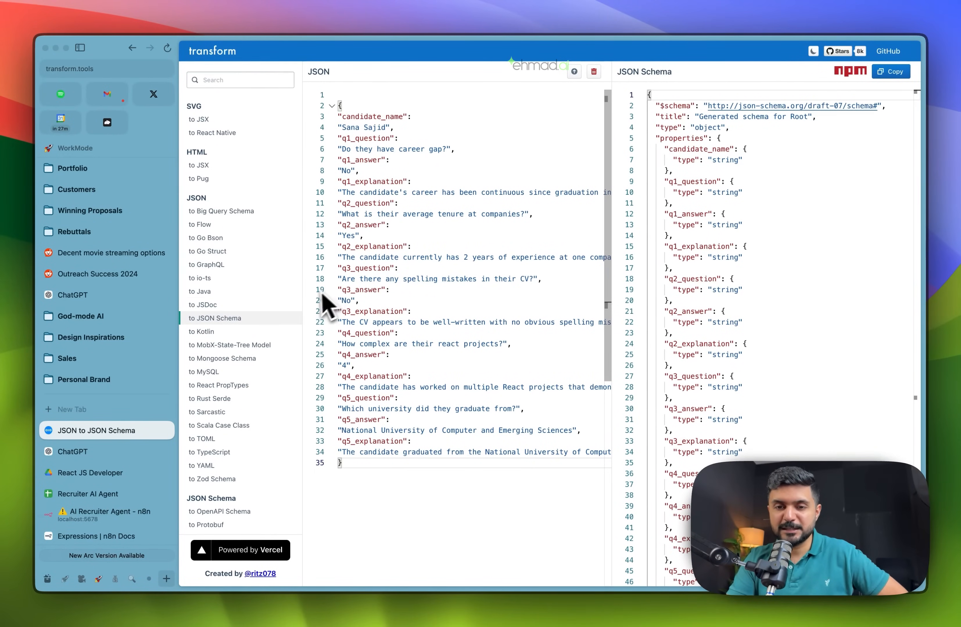
pyautogui.press('super+s')
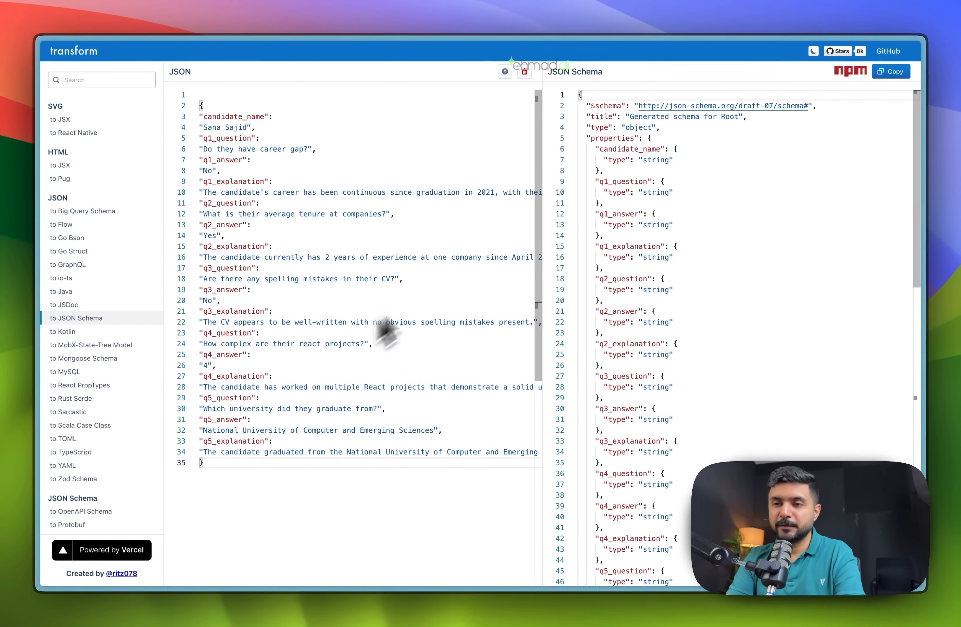
# Step: Examine the generated JSON Schema, from its header and properties through the required list
pyautogui.click(647, 204)
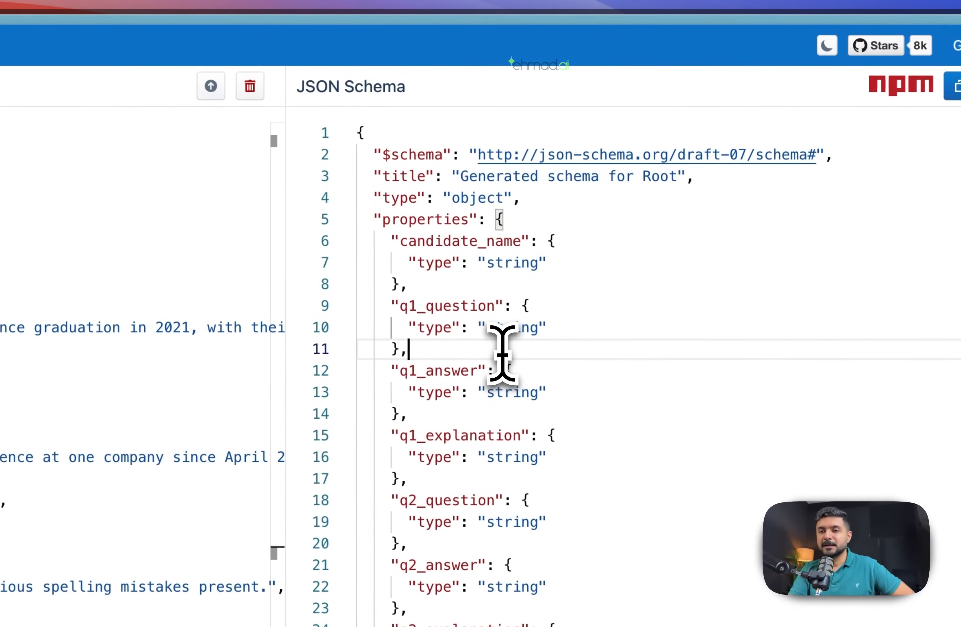
pyautogui.moveTo(357, 134); pyautogui.dragTo(475, 501)
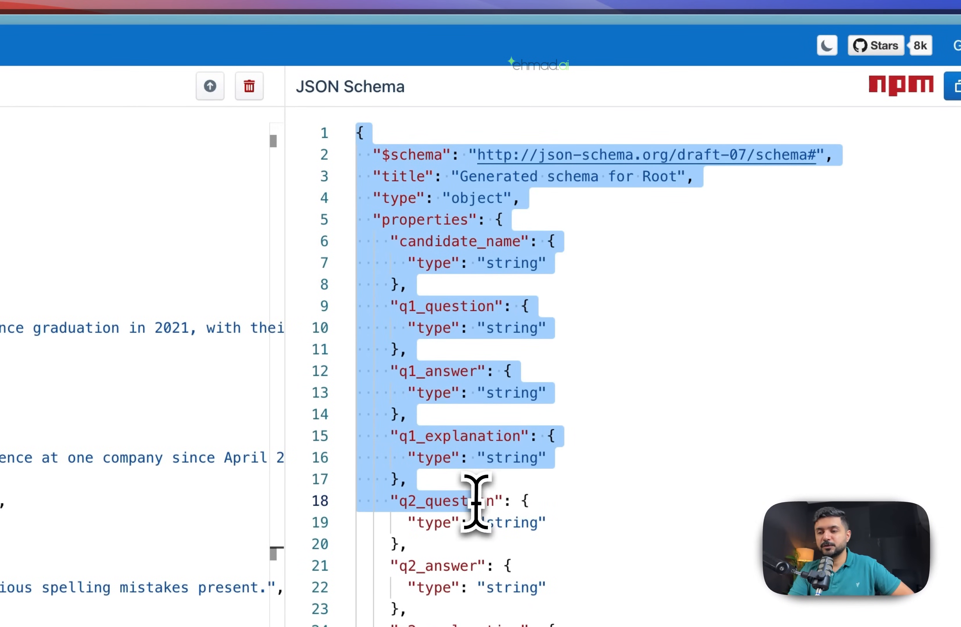
pyautogui.click(663, 505)
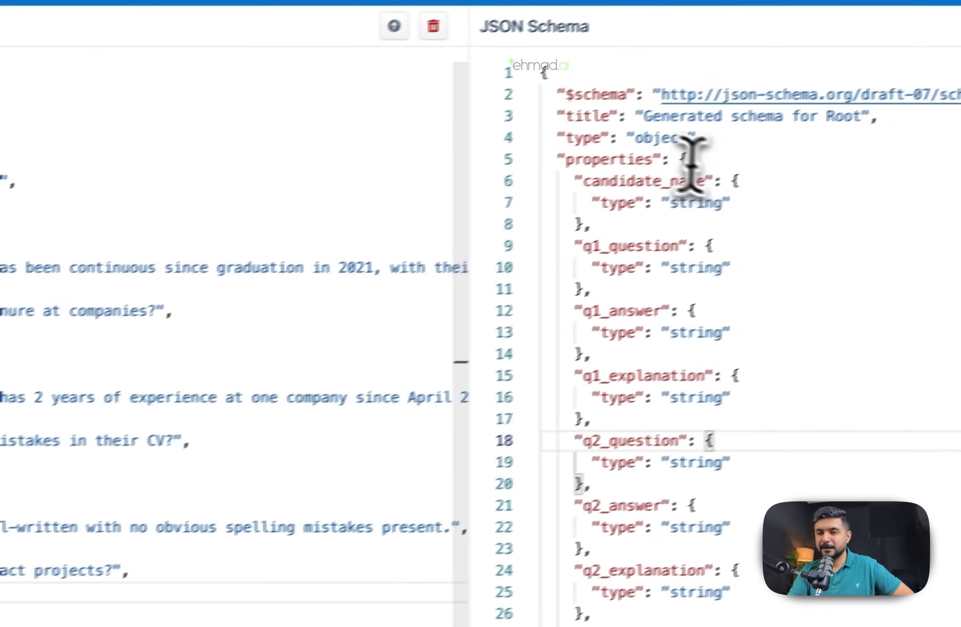
pyautogui.moveTo(541, 74); pyautogui.dragTo(689, 462)
pyautogui.scroll(-15, 689, 462)
pyautogui.scroll(5, 528, 277)
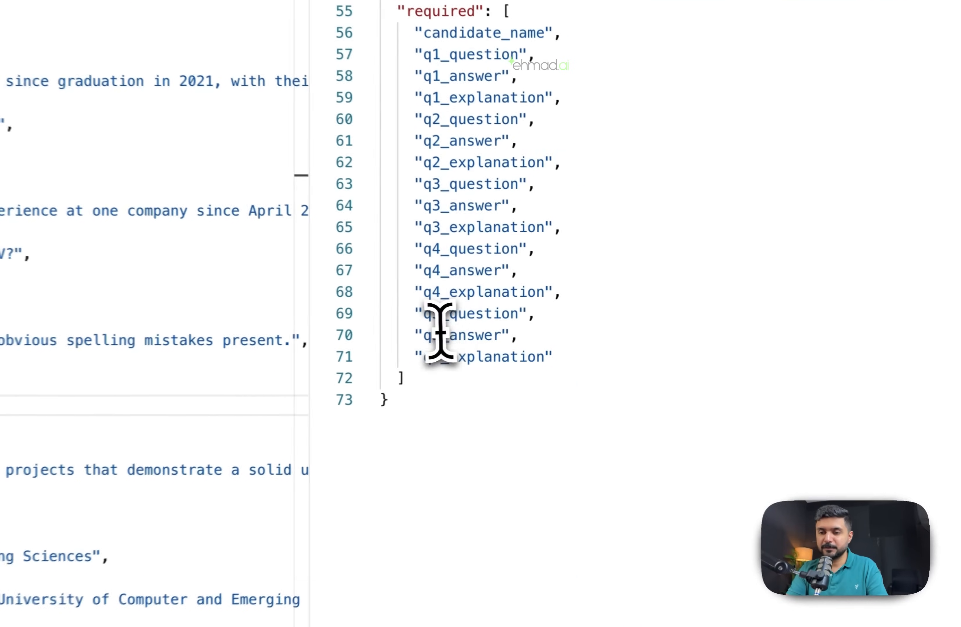
# Step: Select the generated JSON Schema through its end, and open the Structured Output Parser node in the AI Recruiter Agent workflow
pyautogui.keyDown('shift'); pyautogui.click(418, 404); pyautogui.keyUp('shift')
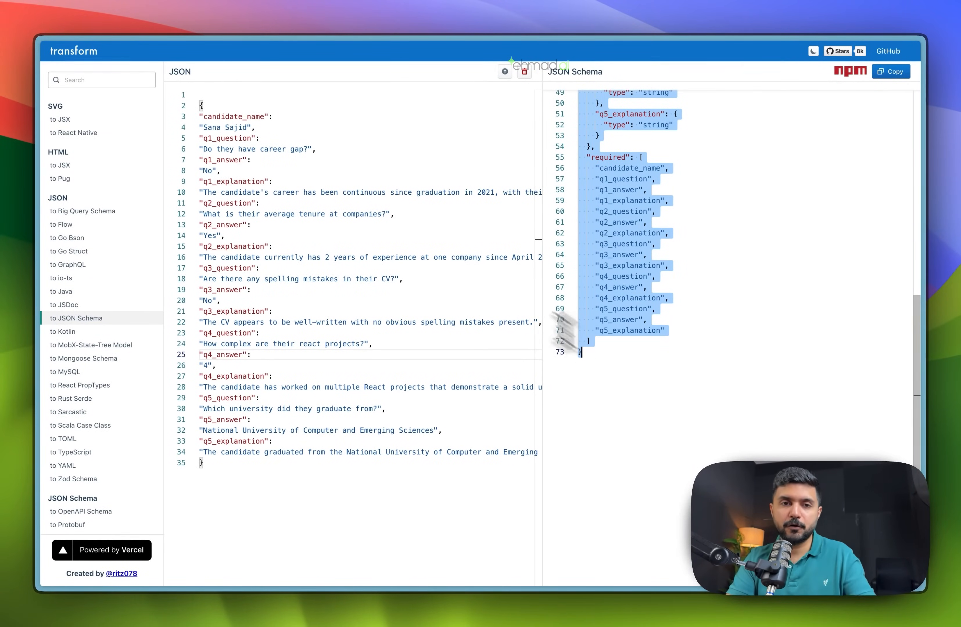
pyautogui.press('super+s')
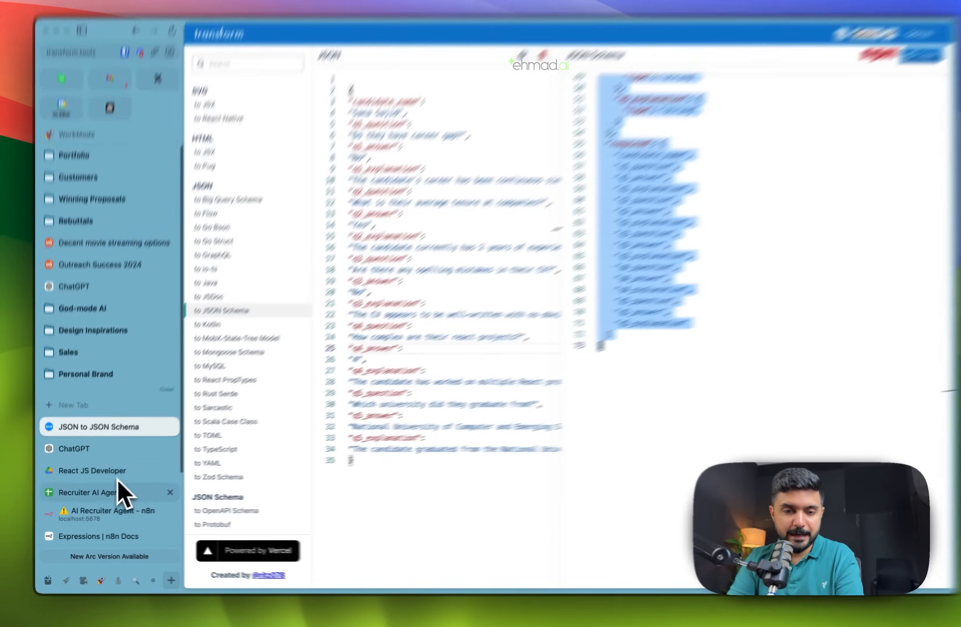
pyautogui.click(118, 513)
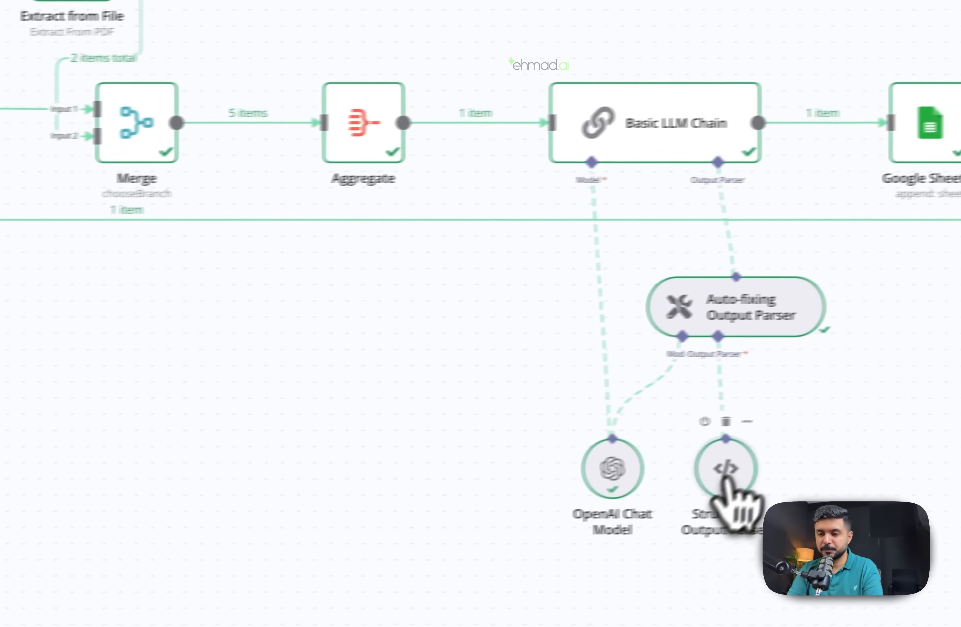
pyautogui.doubleClick(690, 515)
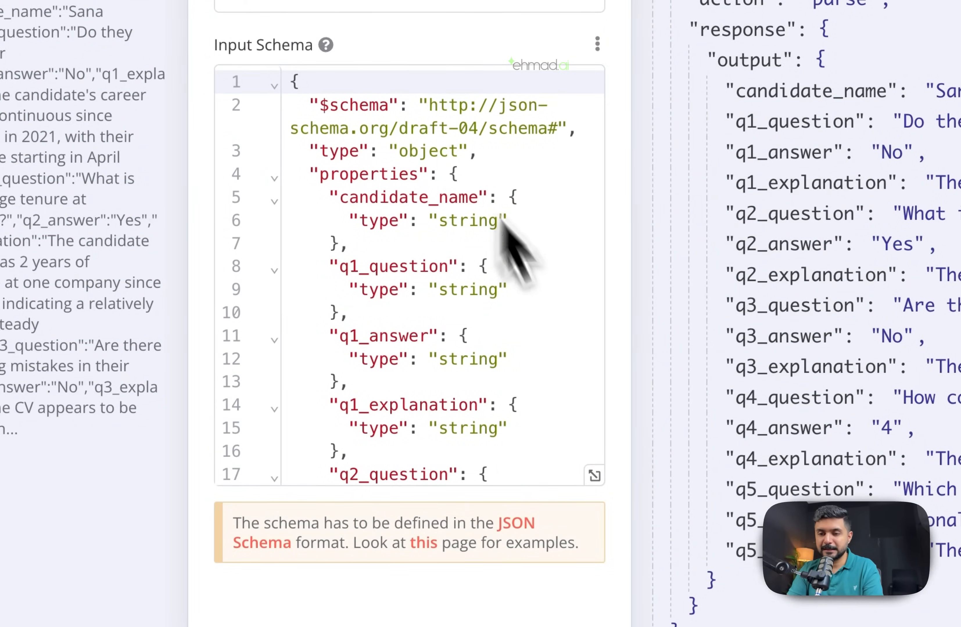
# Step: Review the parser's Input Schema in the expanded editor, from its properties to the required list, and return to the canvas
pyautogui.click(594, 476)
pyautogui.scroll(-12, 292, 449)
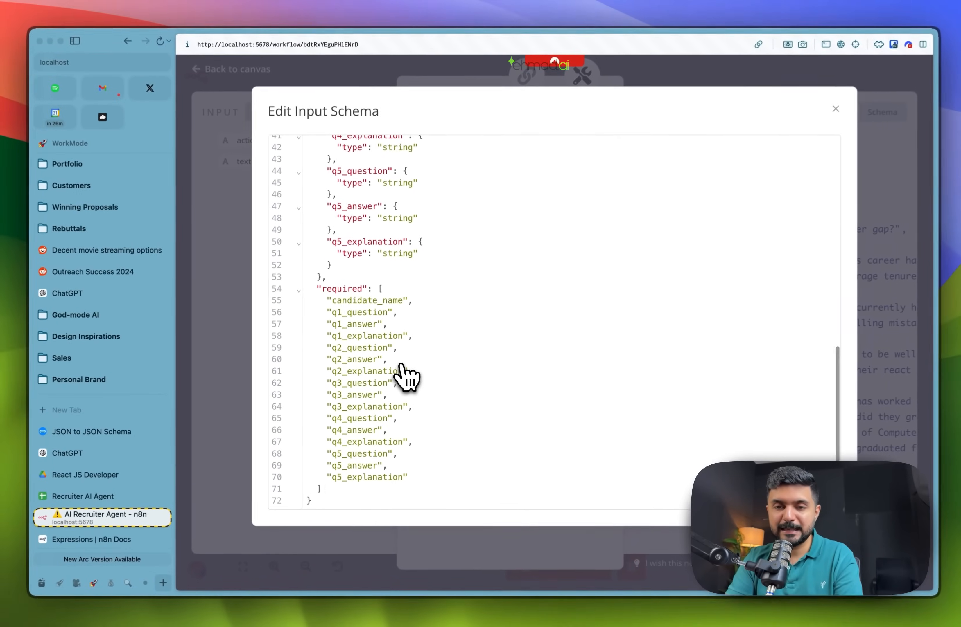
pyautogui.scroll(5, 296, 449)
pyautogui.scroll(5, 403, 377)
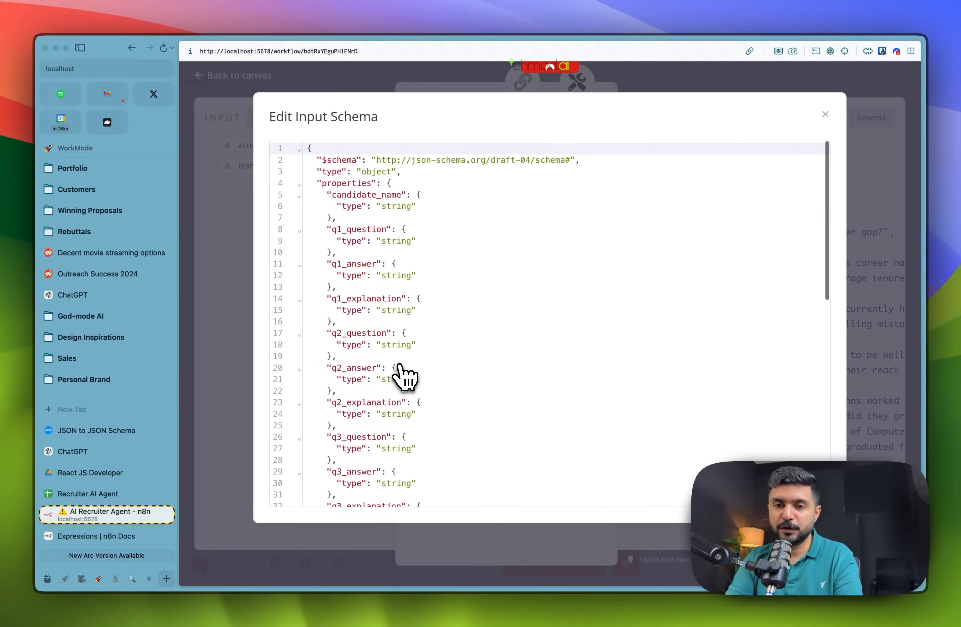
pyautogui.click(478, 87)
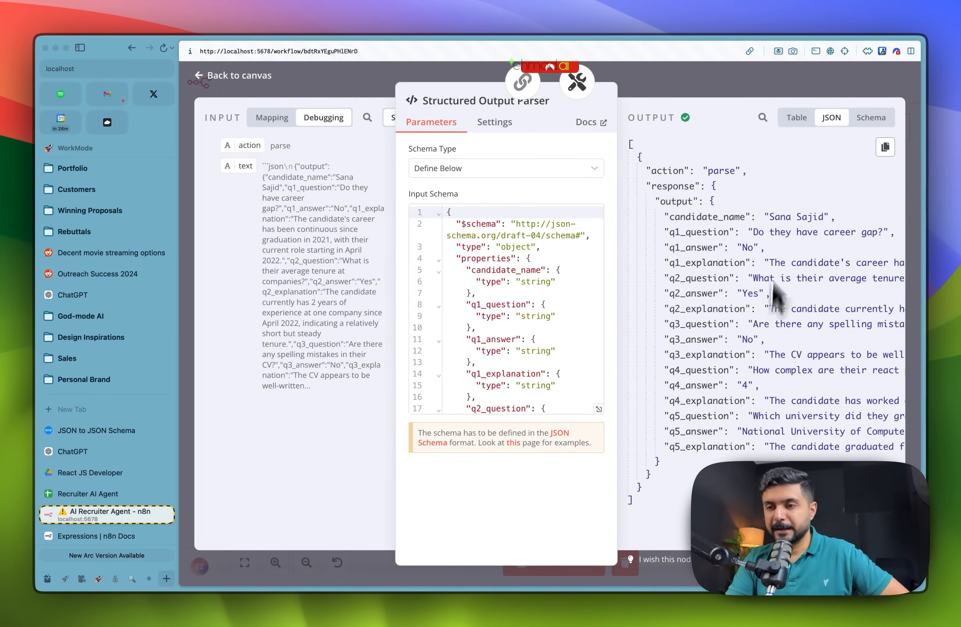
pyautogui.click(767, 88)
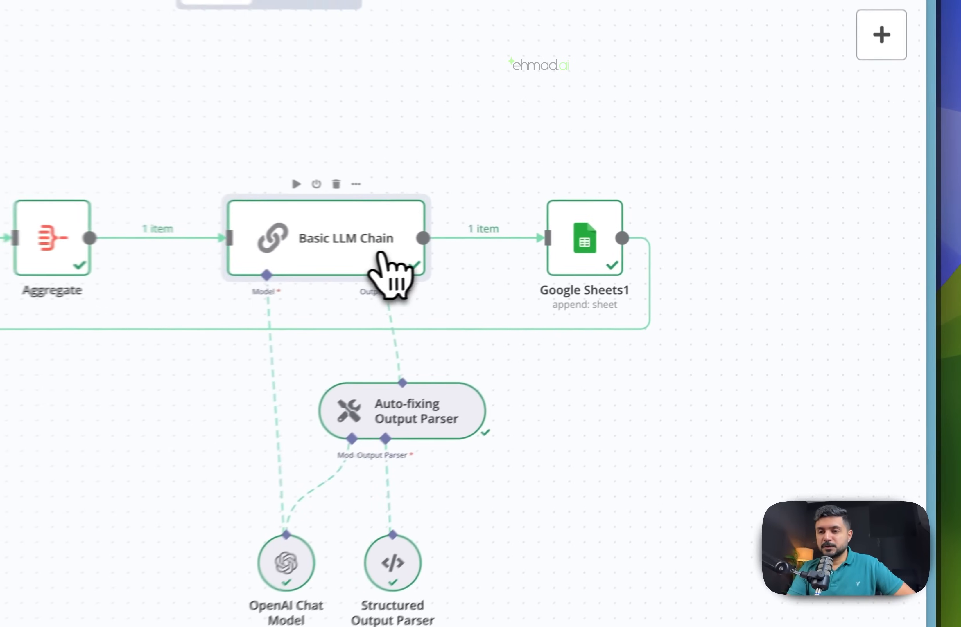
# Step: Check the Basic LLM Chain node's output, and open the Google Sheets1 node to view its input and settings
pyautogui.doubleClick(637, 243)
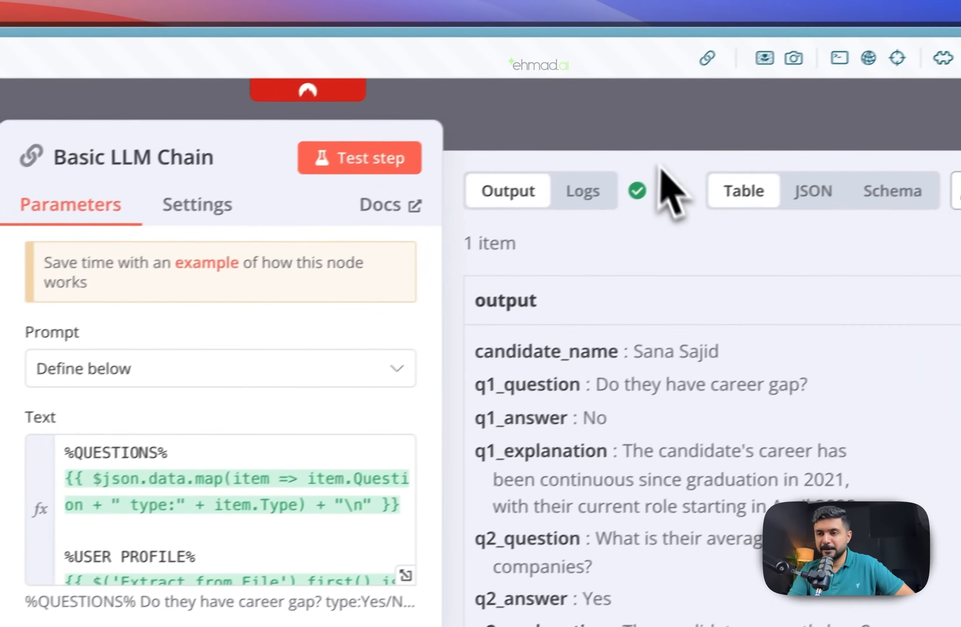
pyautogui.click(784, 91)
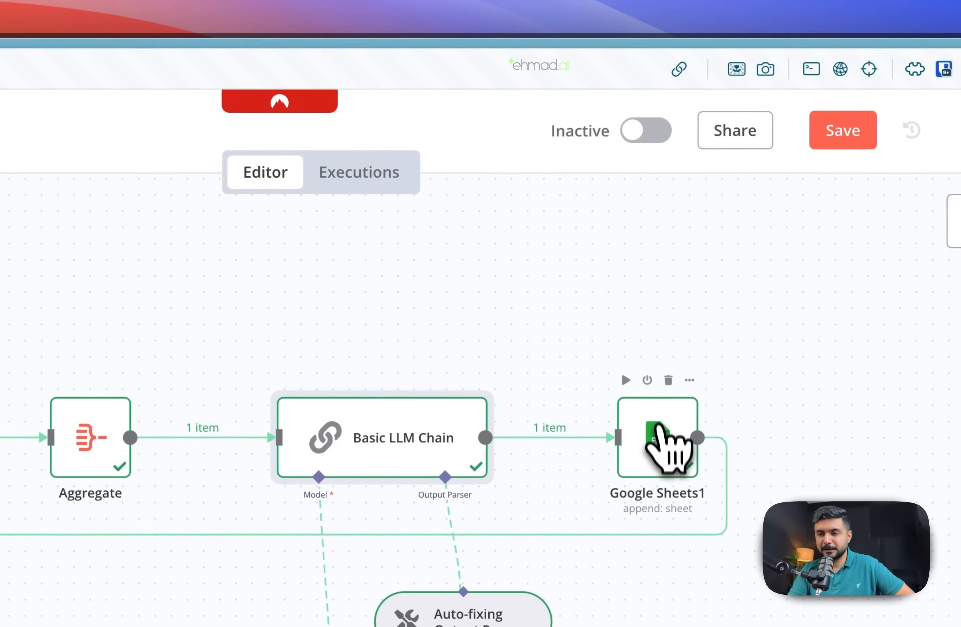
pyautogui.doubleClick(668, 451)
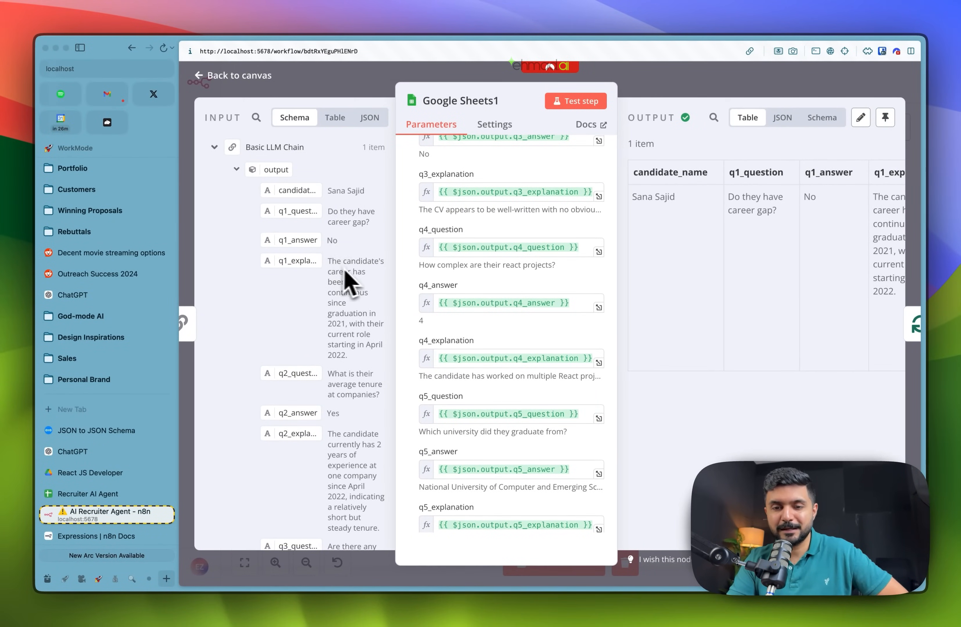
pyautogui.scroll(-2, 343, 473)
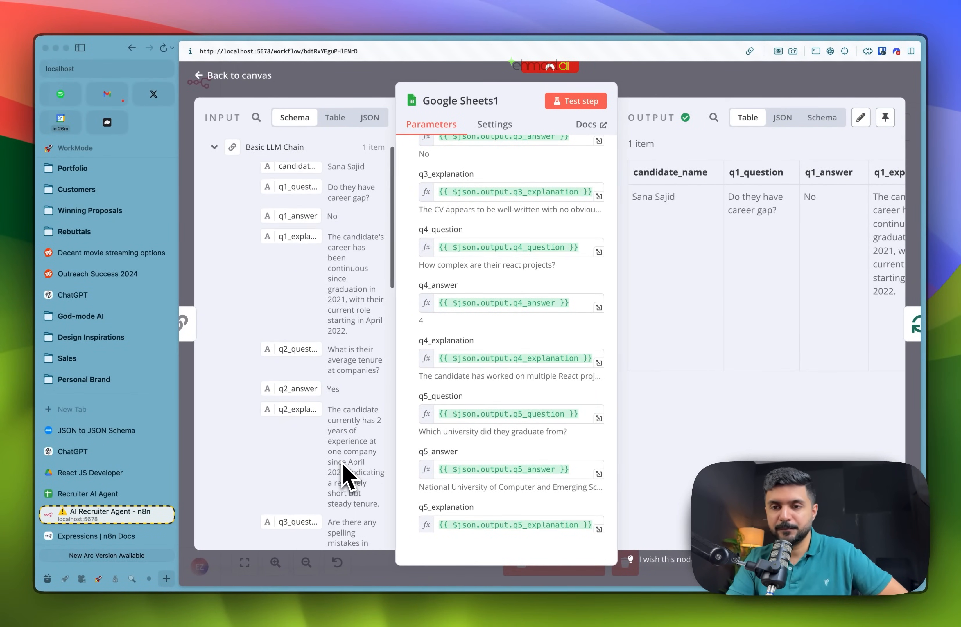
pyautogui.scroll(15, 499, 365)
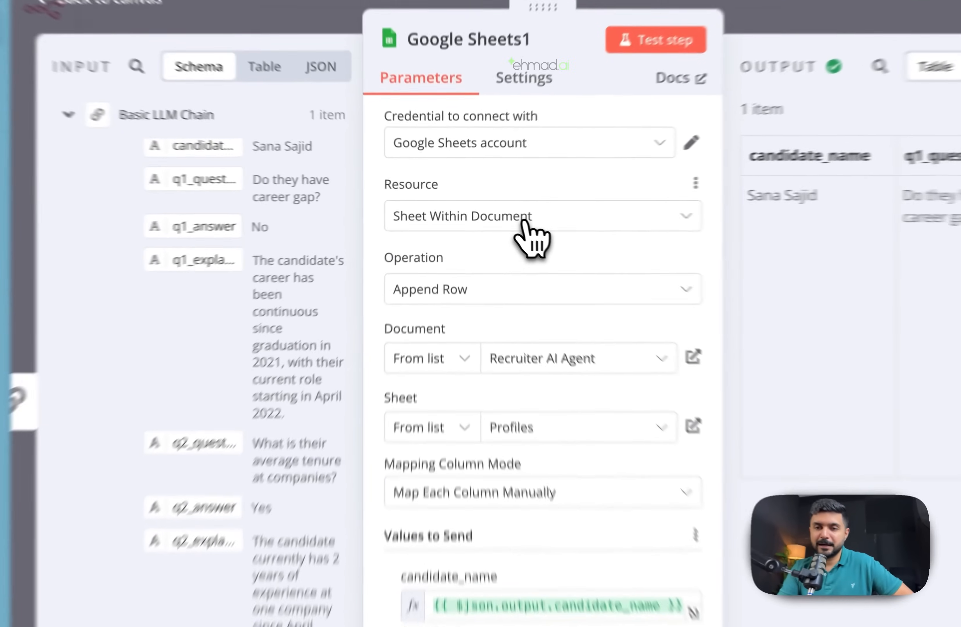
# Step: Review the Resource and Operation choices of the Google Sheets1 node, keeping Sheet Within Document and Append Row
pyautogui.click(493, 208)
pyautogui.click(543, 322)
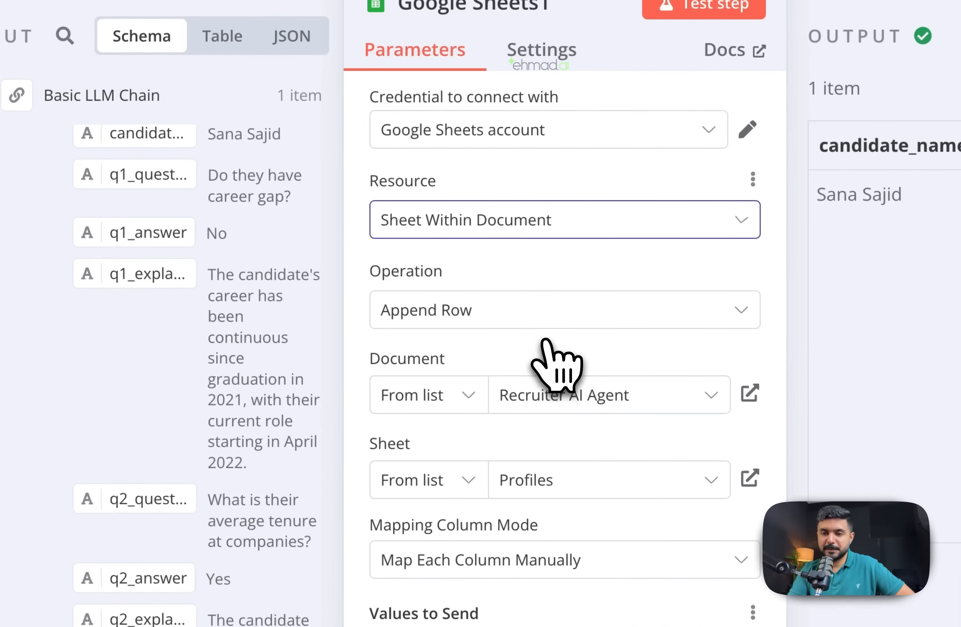
pyautogui.click(433, 317)
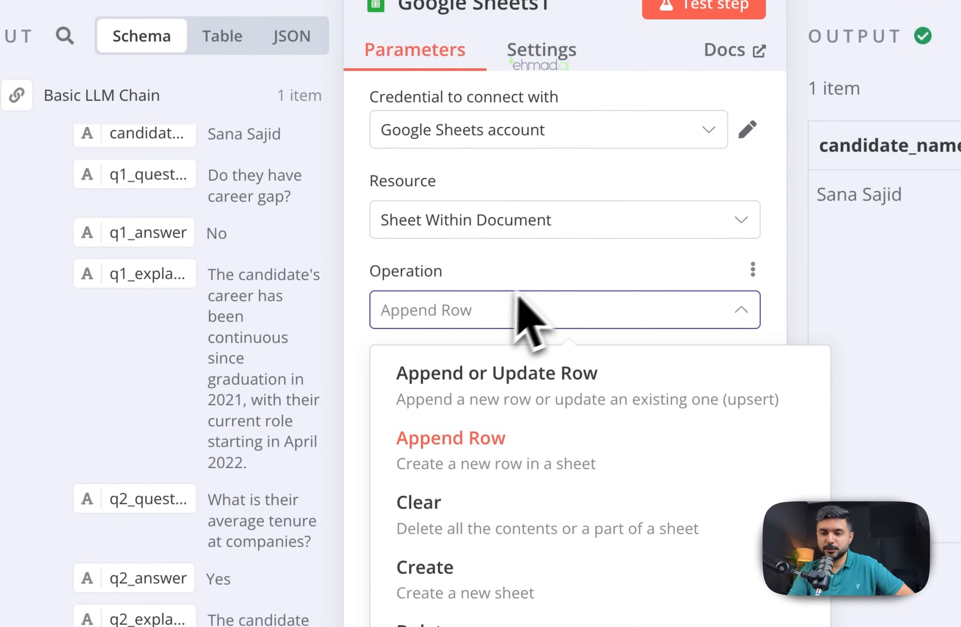
pyautogui.click(525, 321)
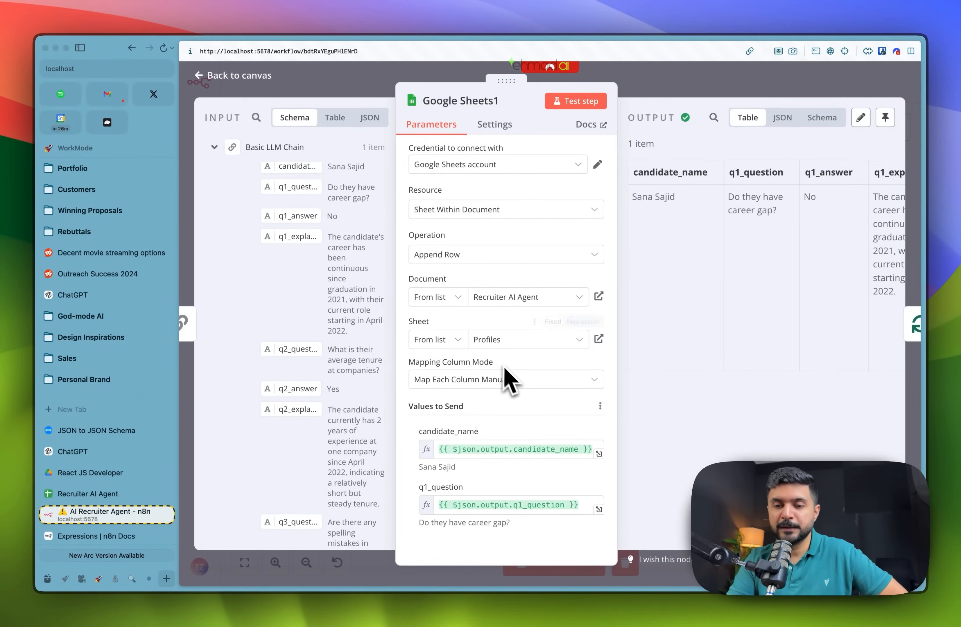
# Step: Examine the mapping column mode and the Values to Send expressions from candidate_name through q5_explanation
pyautogui.scroll(-3, 504, 377)
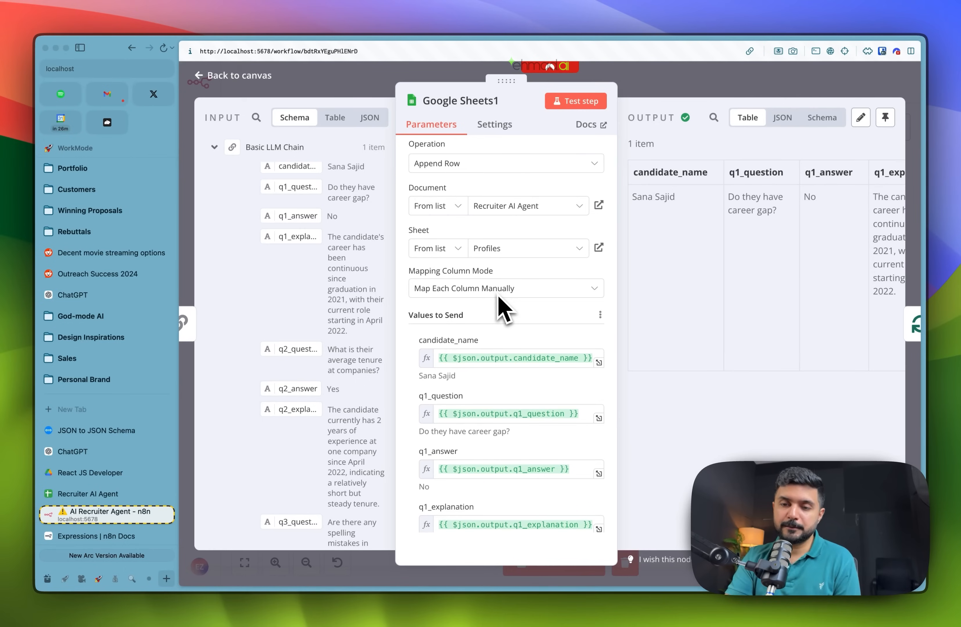
pyautogui.scroll(-1, 505, 314)
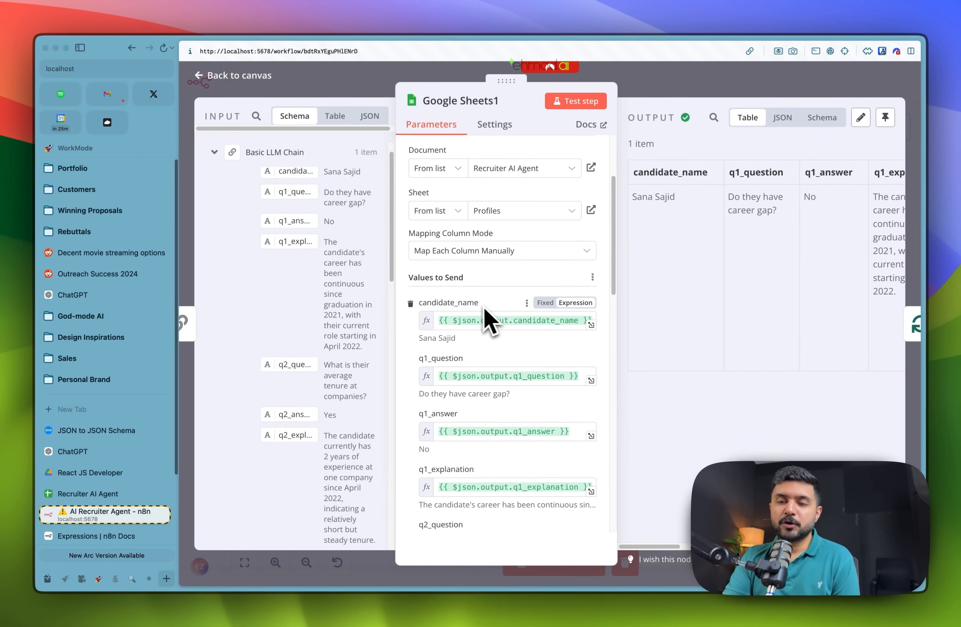
pyautogui.scroll(1, 310, 192)
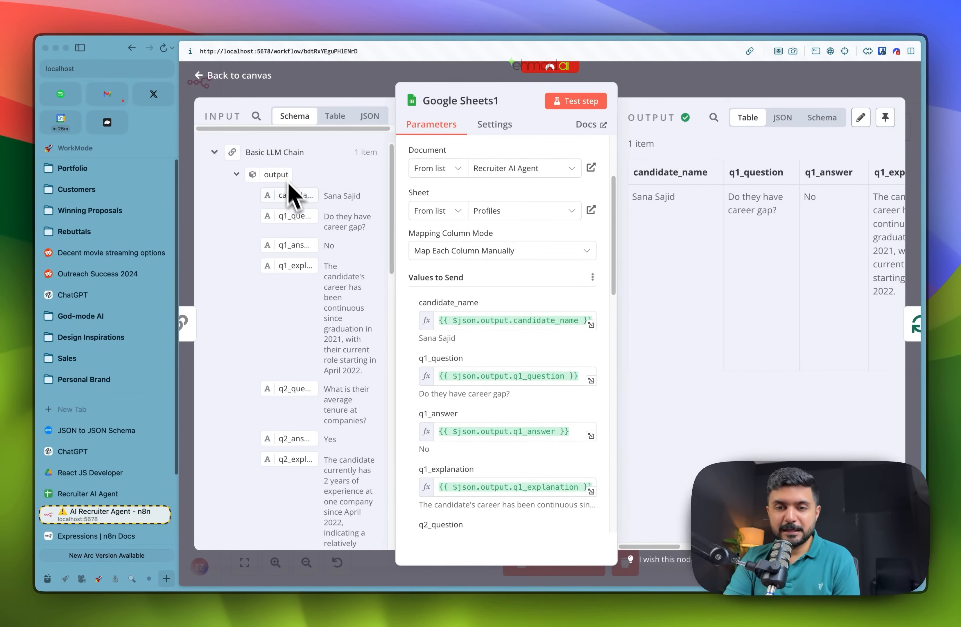
pyautogui.scroll(-1, 457, 375)
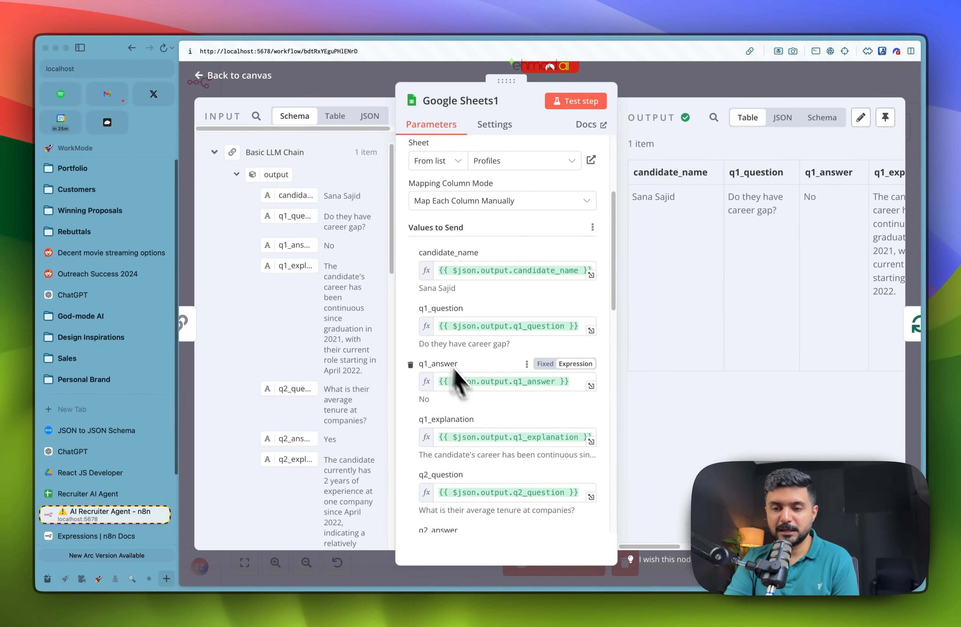
pyautogui.scroll(-6, 469, 367)
pyautogui.scroll(-12, 480, 404)
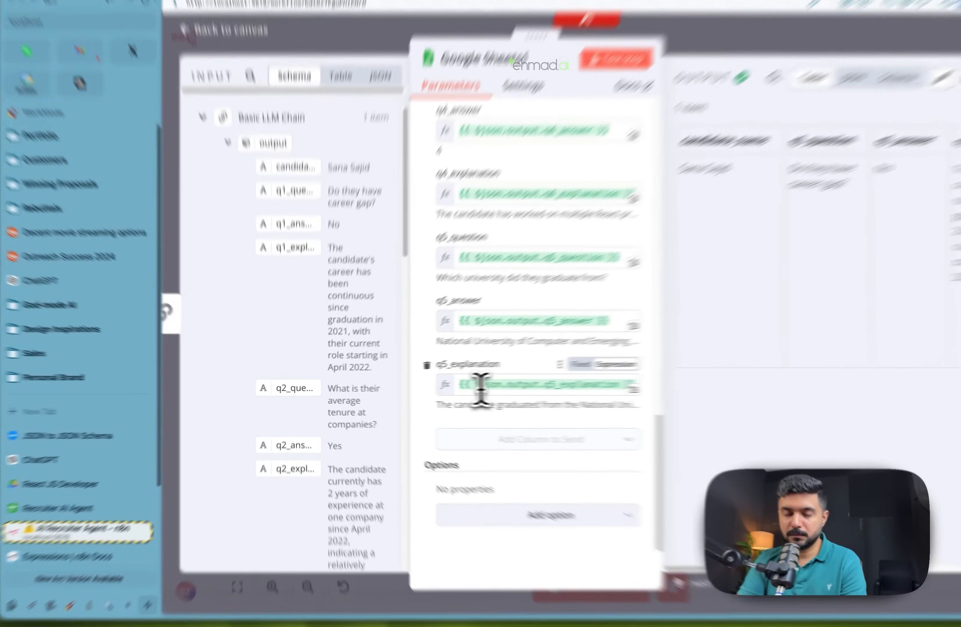
# Step: Clear the q5_explanation column value and map it again from the q5_explanation field in the Basic LLM Chain output
pyautogui.click(480, 385)
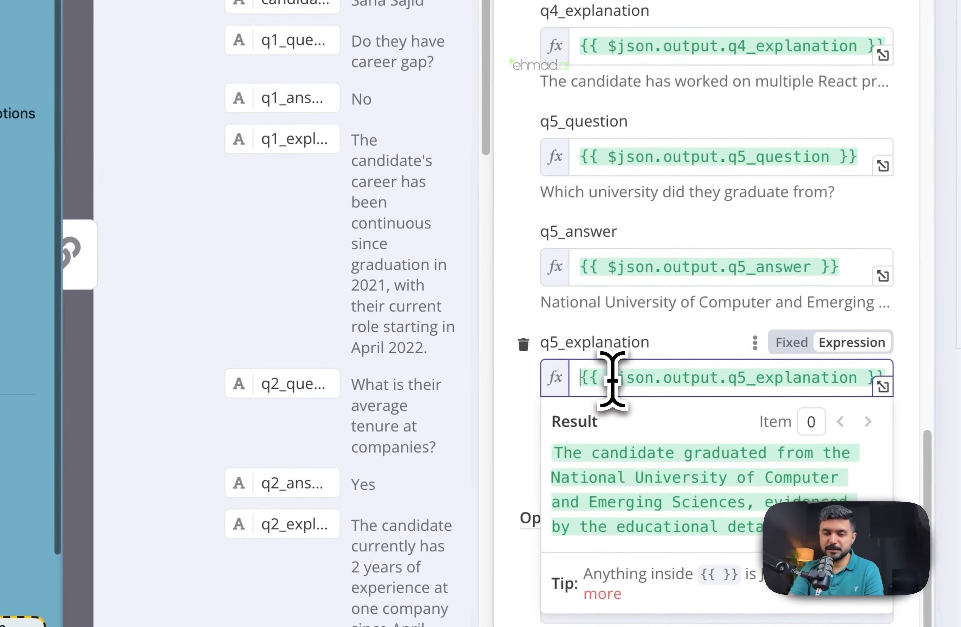
pyautogui.hotkey('ctrl', 'a')
pyautogui.press('BackSpace')
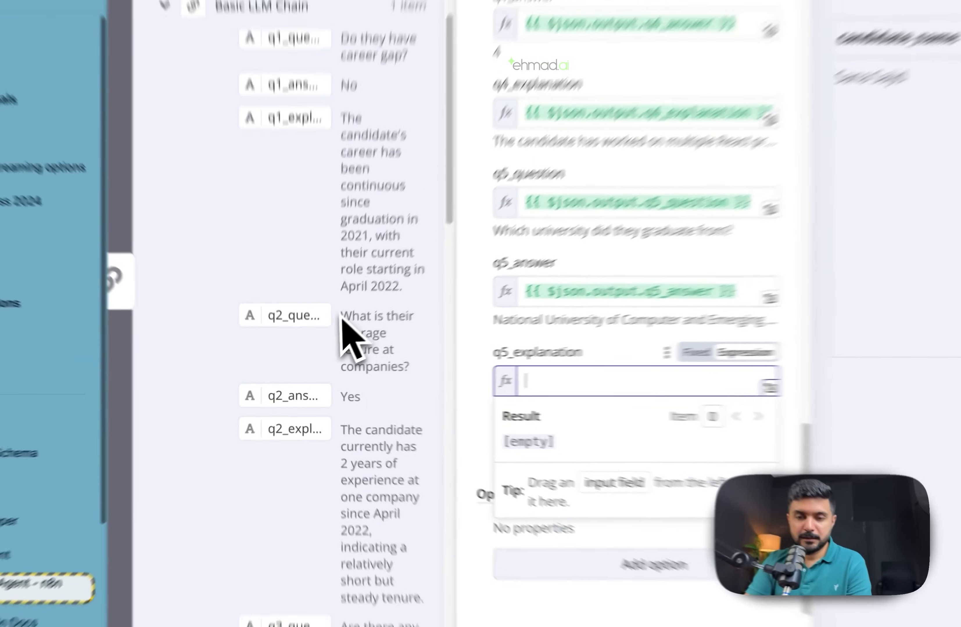
pyautogui.scroll(-3, 328, 358)
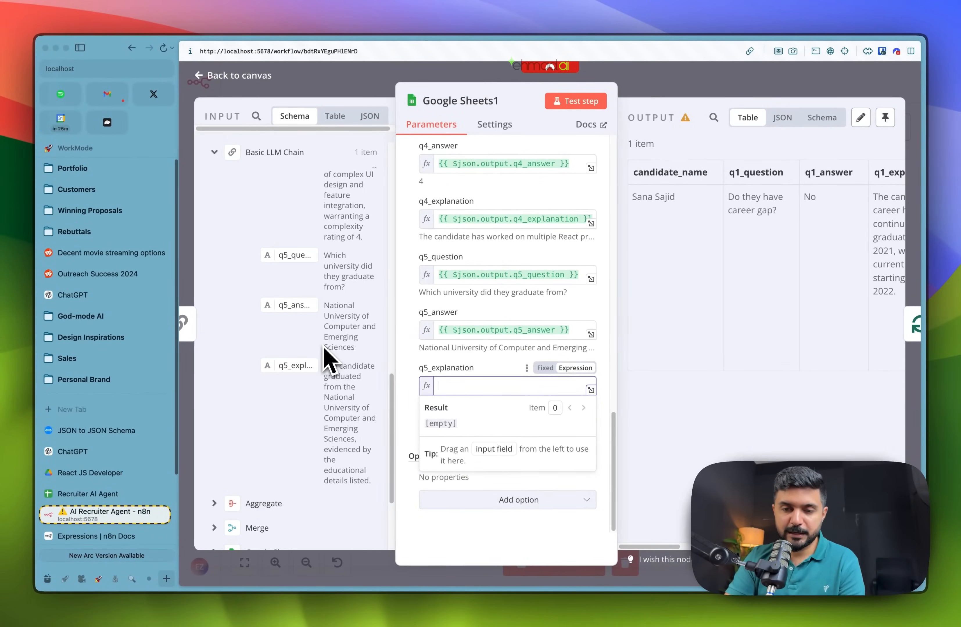
pyautogui.moveTo(296, 363); pyautogui.dragTo(463, 383)
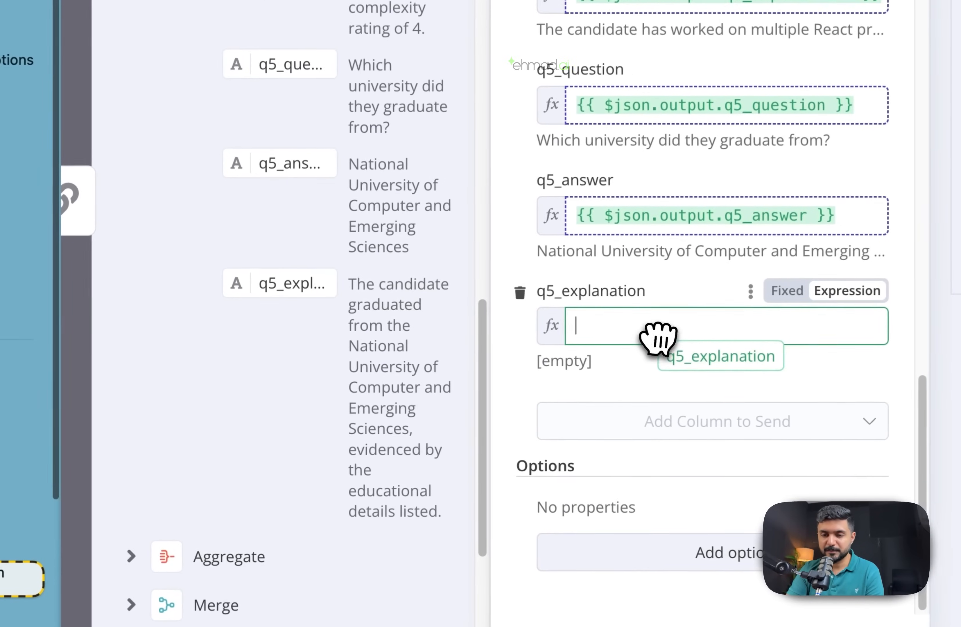
pyautogui.moveTo(626, 324); pyautogui.dragTo(602, 319)
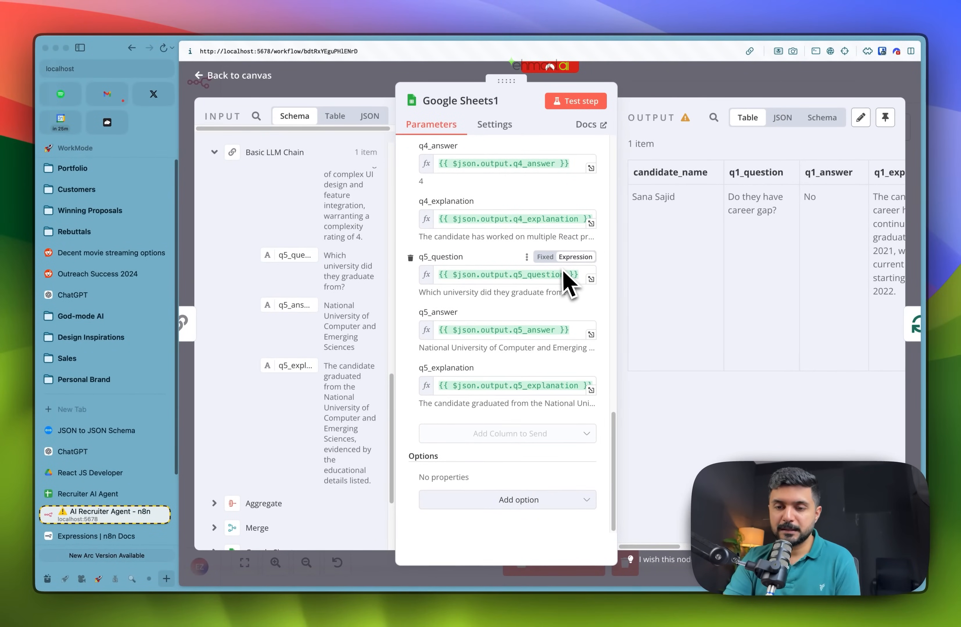
# Step: Test the Google Sheets1 node and check the appended candidate row in the Profiles sheet of the Recruiter AI Agent spreadsheet
pyautogui.scroll(15, 568, 281)
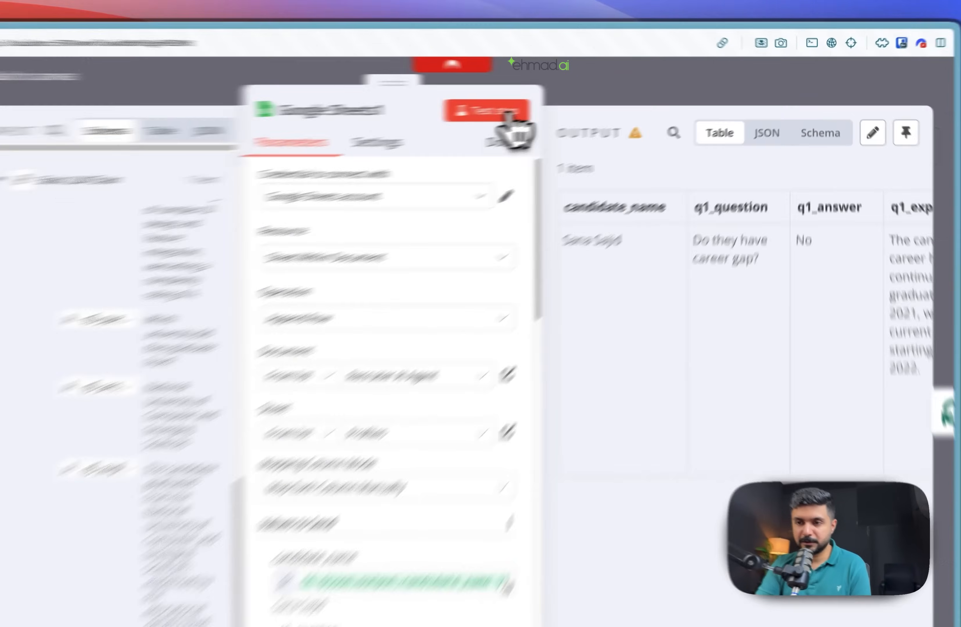
pyautogui.click(586, 103)
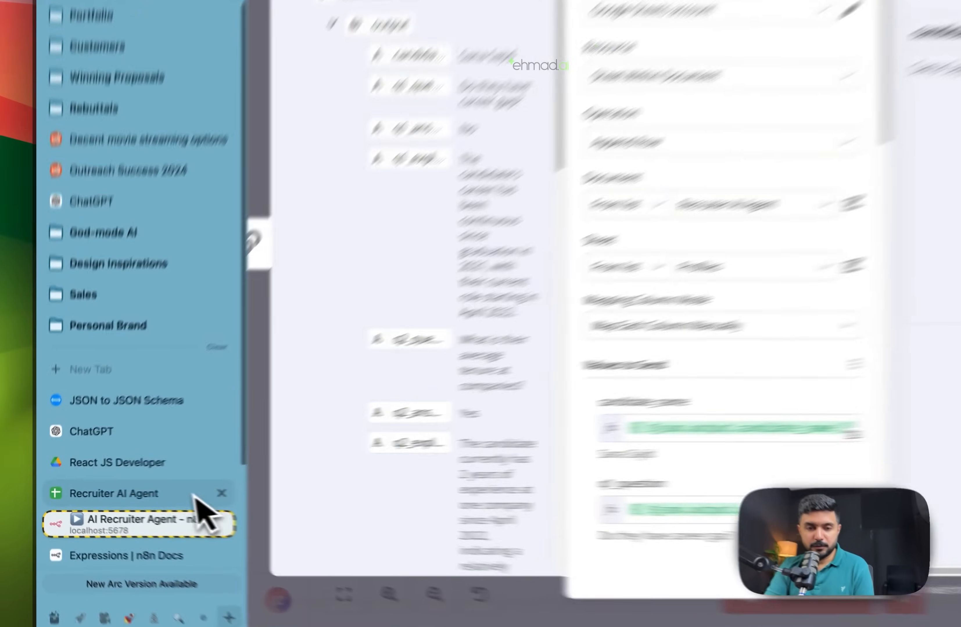
pyautogui.click(122, 498)
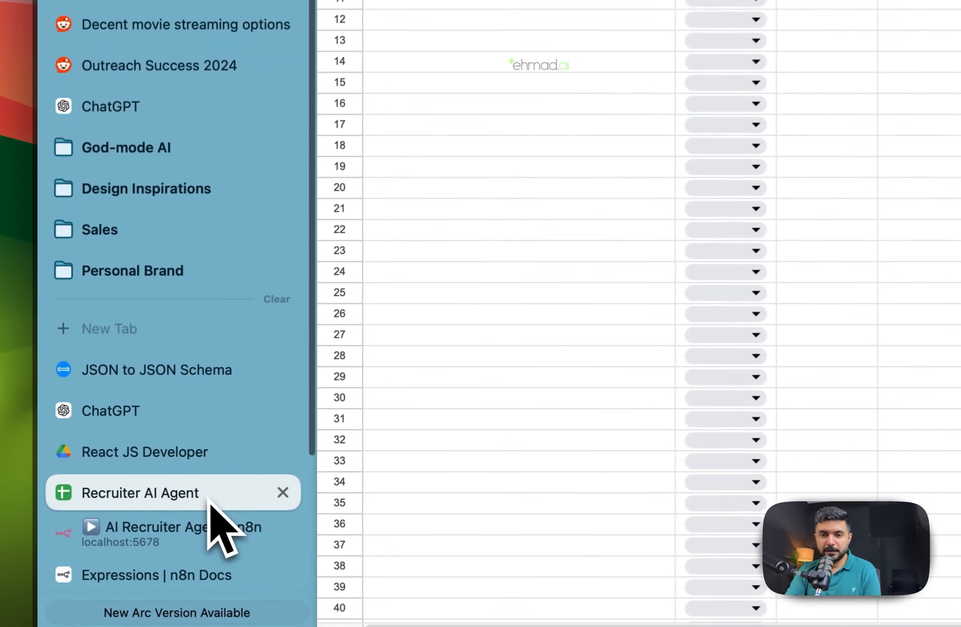
pyautogui.click(450, 607)
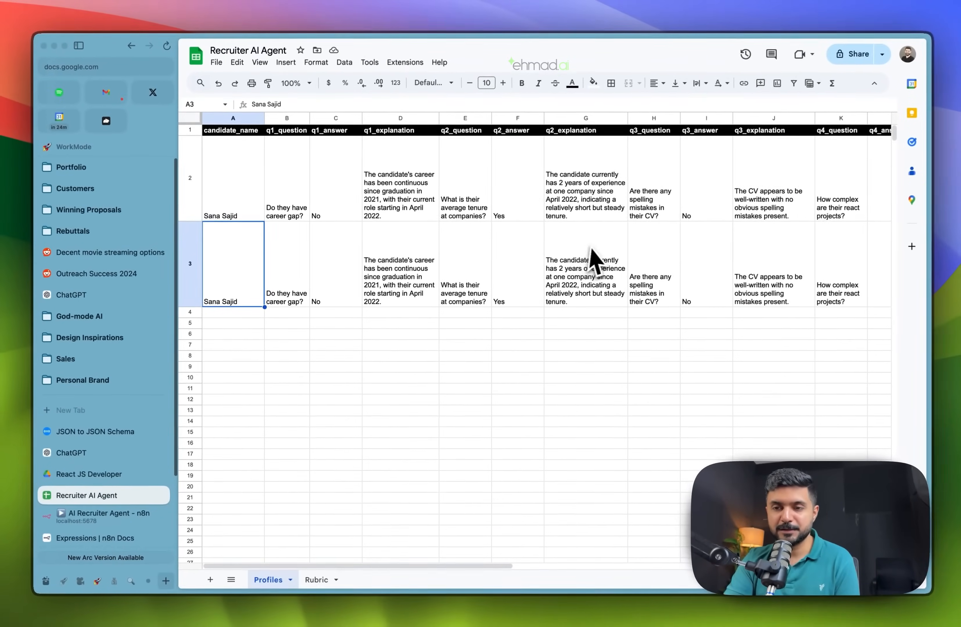
pyautogui.click(605, 280)
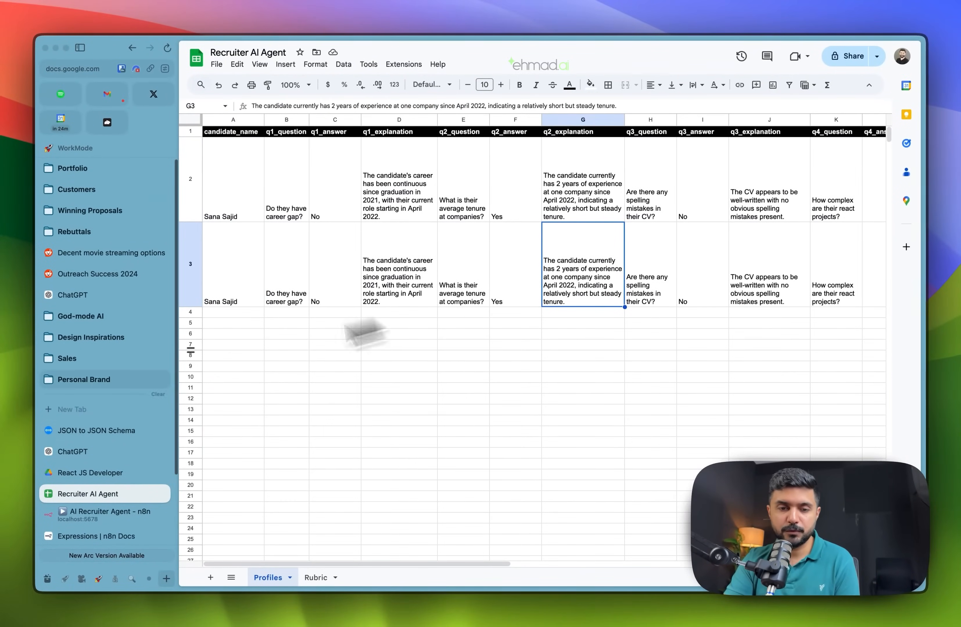
# Step: Return to the workflow, run the Google Sheets1 node's test once more, and inspect the added row in the Profiles sheet
pyautogui.click(103, 518)
pyautogui.click(574, 102)
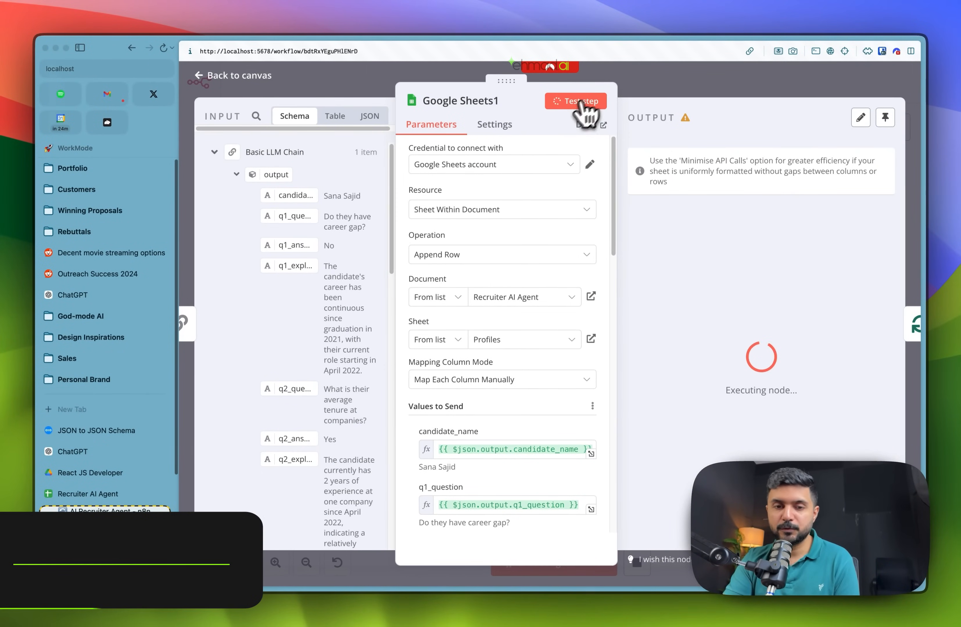
pyautogui.click(88, 494)
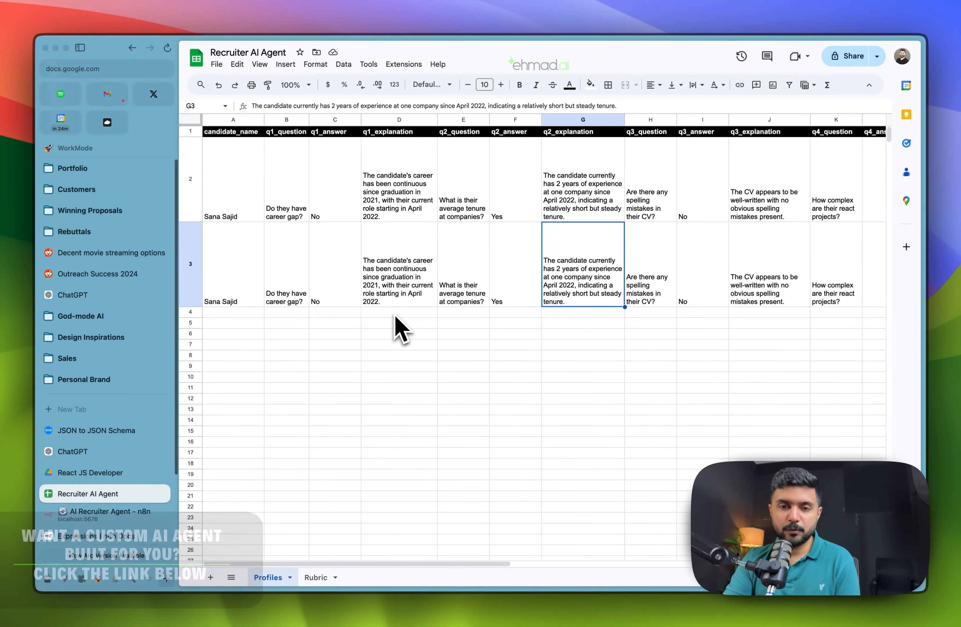
pyautogui.click(307, 384)
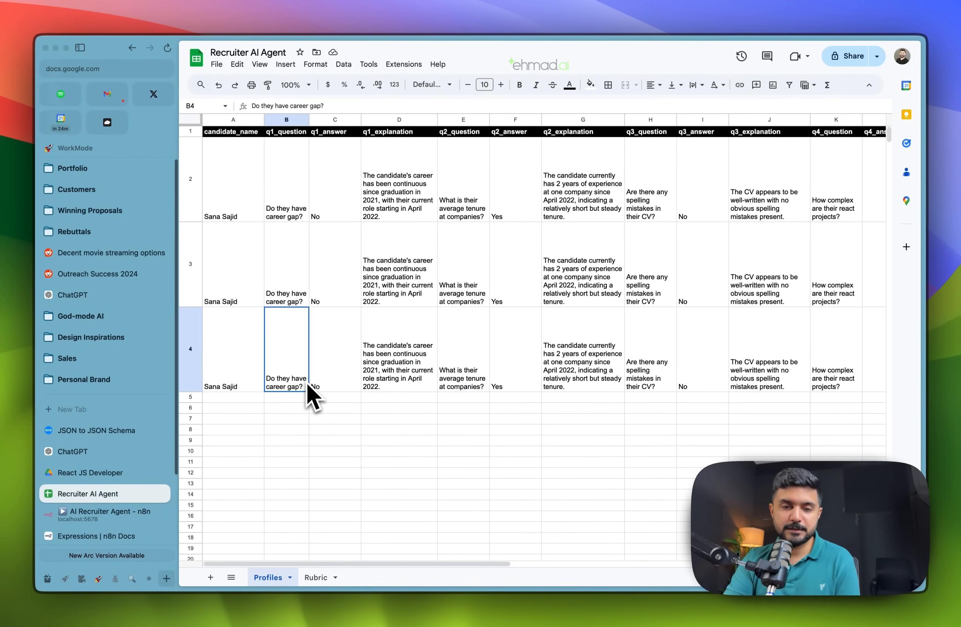
pyautogui.click(222, 200)
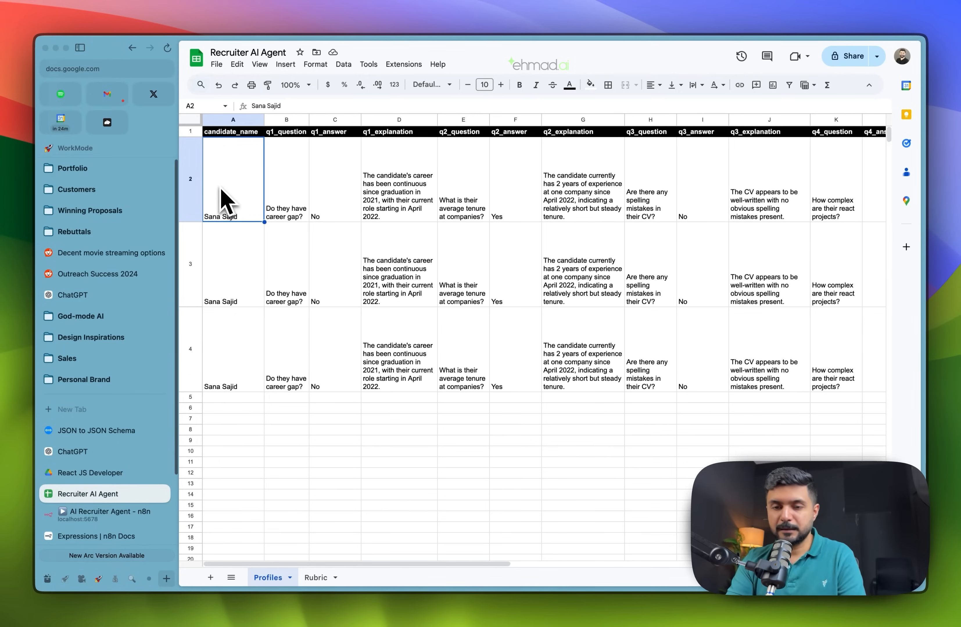
# Step: Clear the three test candidate rows in A2:P4 of the Profiles sheet, keeping the header row
pyautogui.hotkey('shift', 'Down')
pyautogui.hotkey('shift', 'Down')
pyautogui.hotkey('shift', 'Down')
pyautogui.hotkey('shift', 'Up')
pyautogui.press('super+shift+Right')
pyautogui.press('Delete')
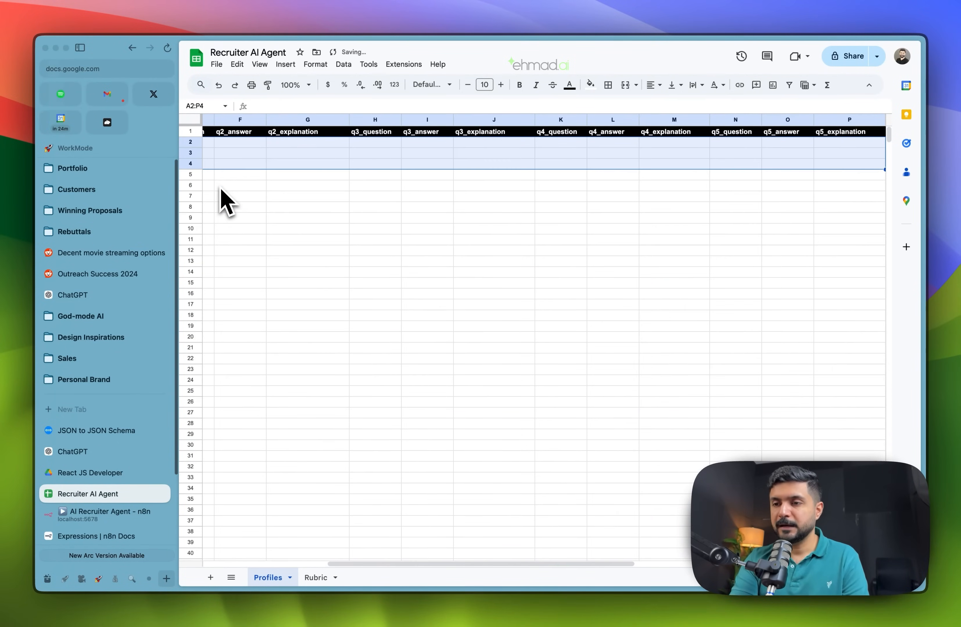
pyautogui.press('Left')
pyautogui.press('Up')
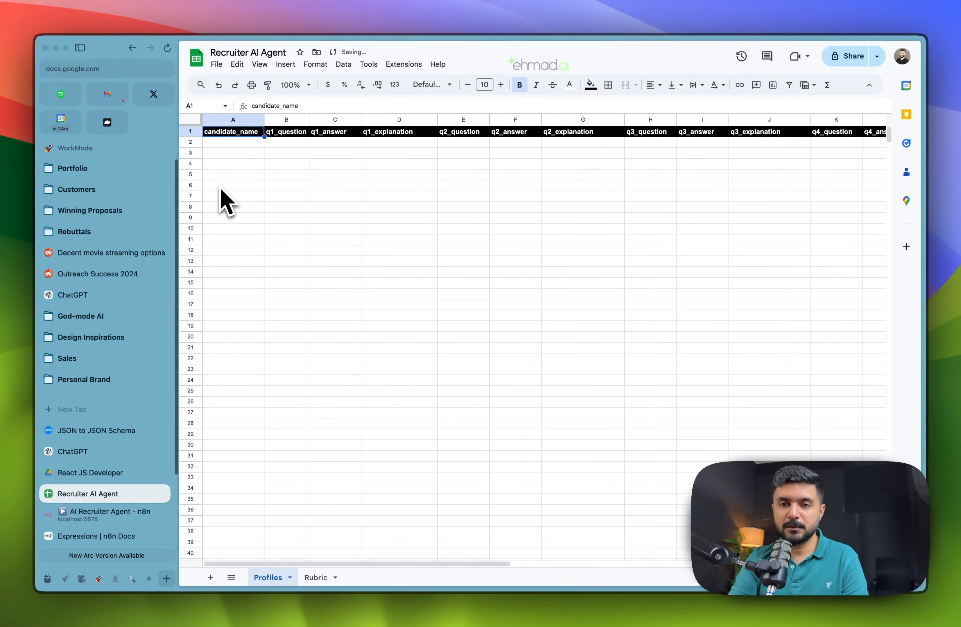
pyautogui.press('Down')
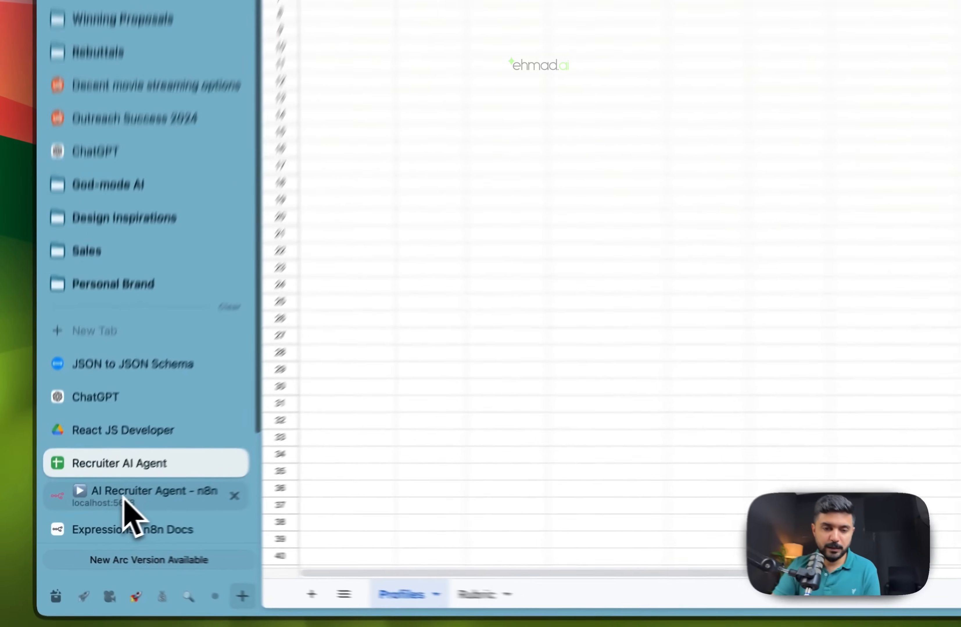
# Step: Return to the AI Recruiter Agent workflow in n8n, close the Google Sheets1 node, and review the whole node chain on the canvas
pyautogui.click(92, 515)
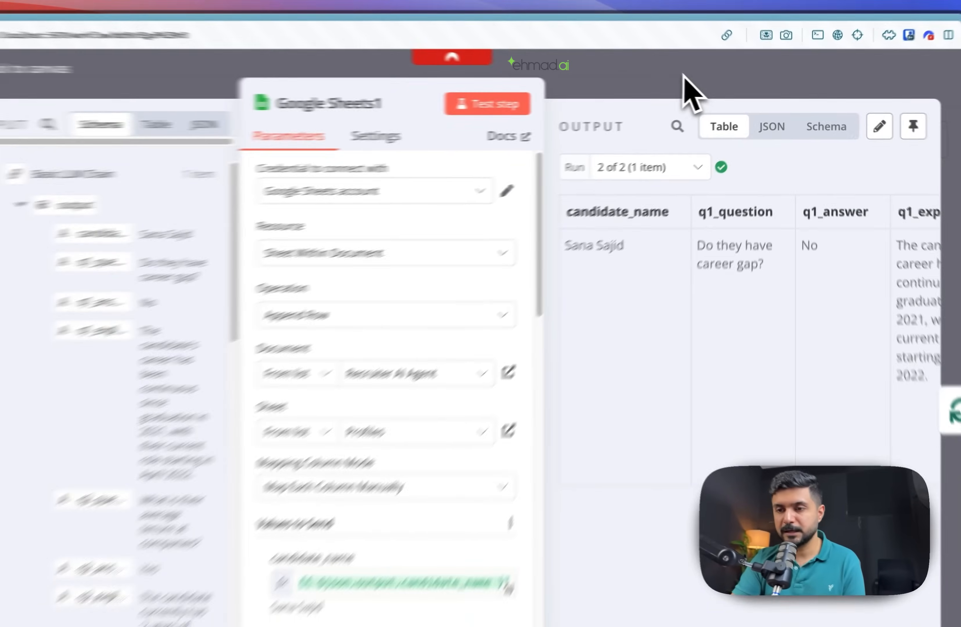
pyautogui.click(685, 77)
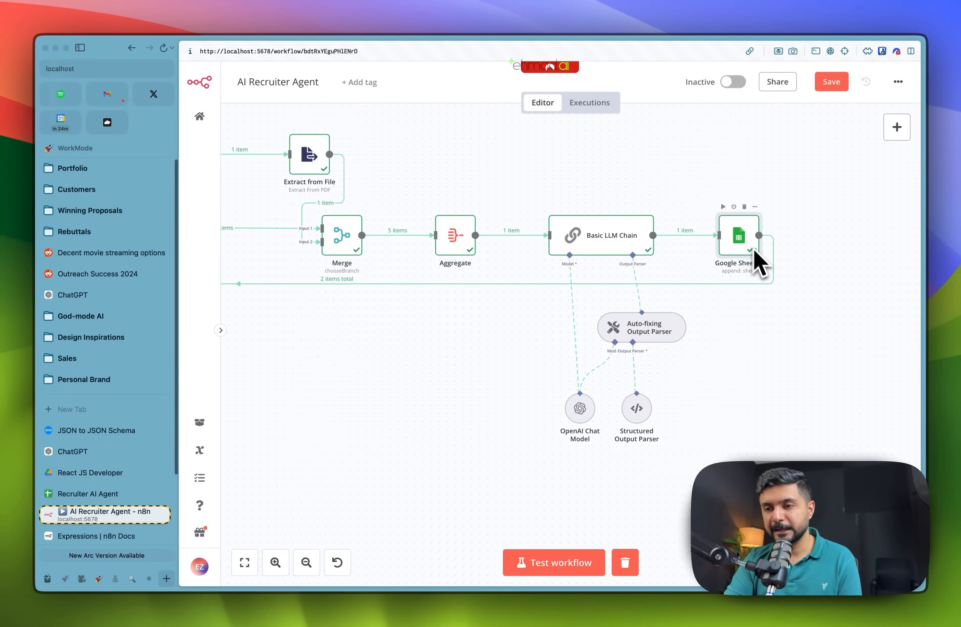
pyautogui.scroll(-5, 748, 260)
pyautogui.hscroll(-5, 747, 266)
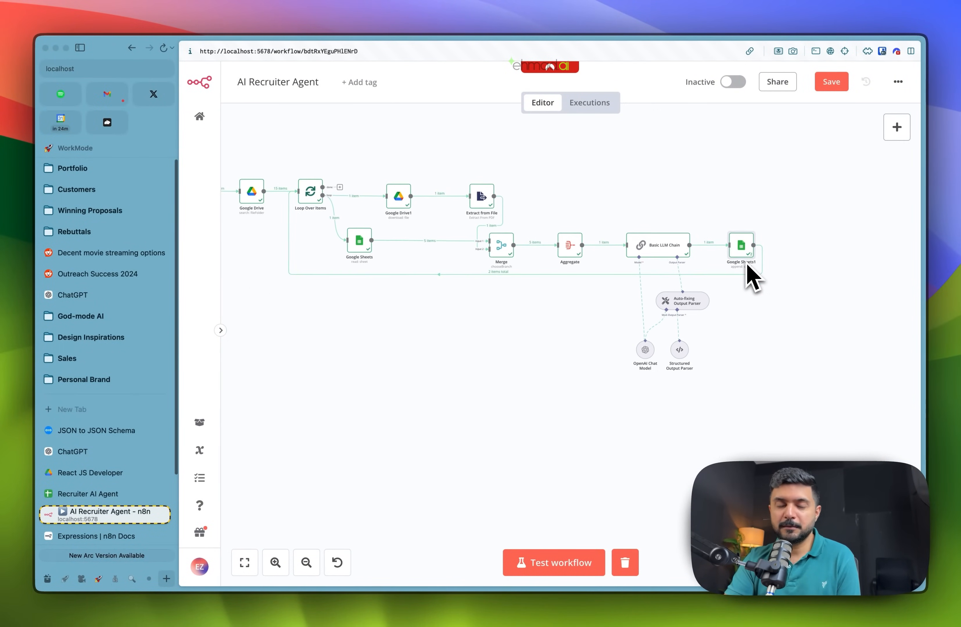
pyautogui.hscroll(-2, 748, 266)
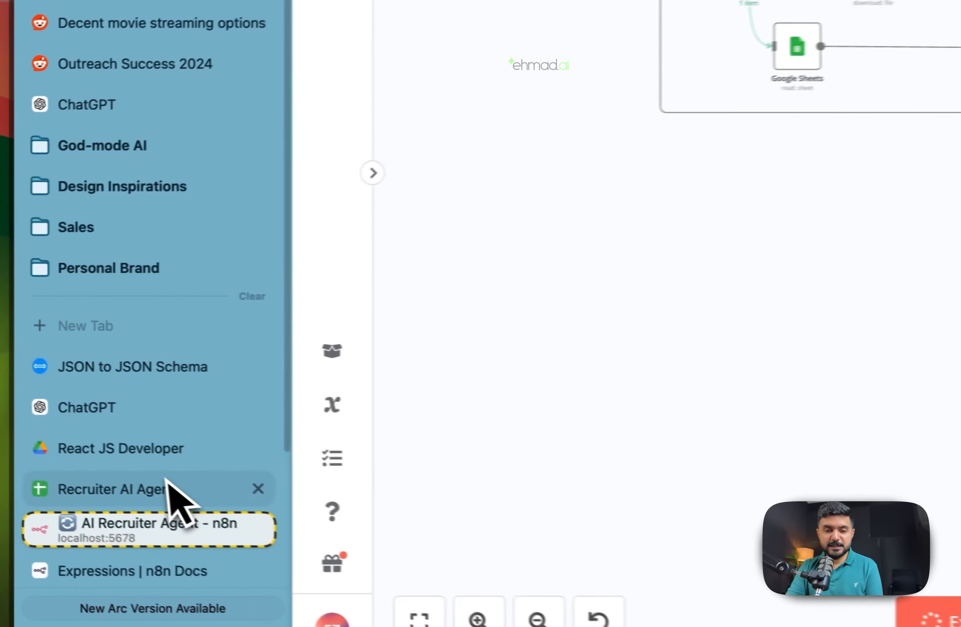
# Step: Check the Profiles sheet in the Recruiter AI Agent spreadsheet and compare it with the CV files in the React JS Developer Drive folder
pyautogui.click(83, 494)
pyautogui.click(392, 101)
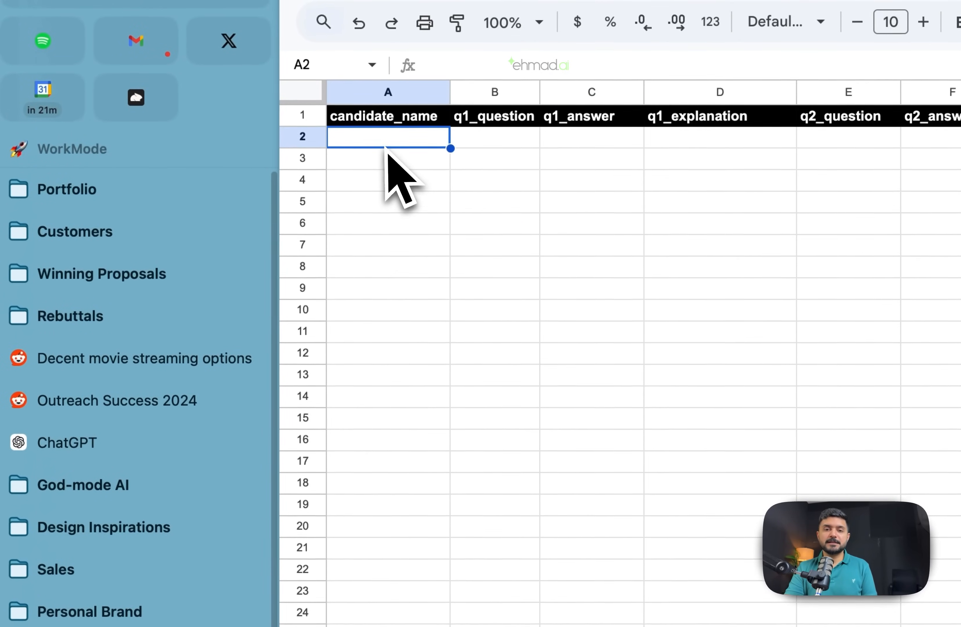
pyautogui.click(188, 589)
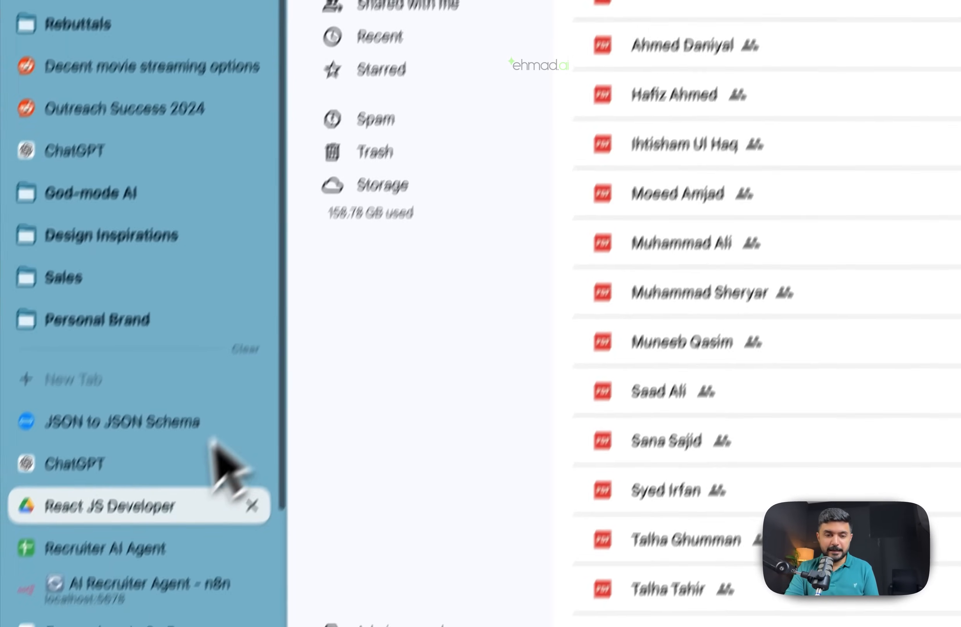
pyautogui.click(122, 550)
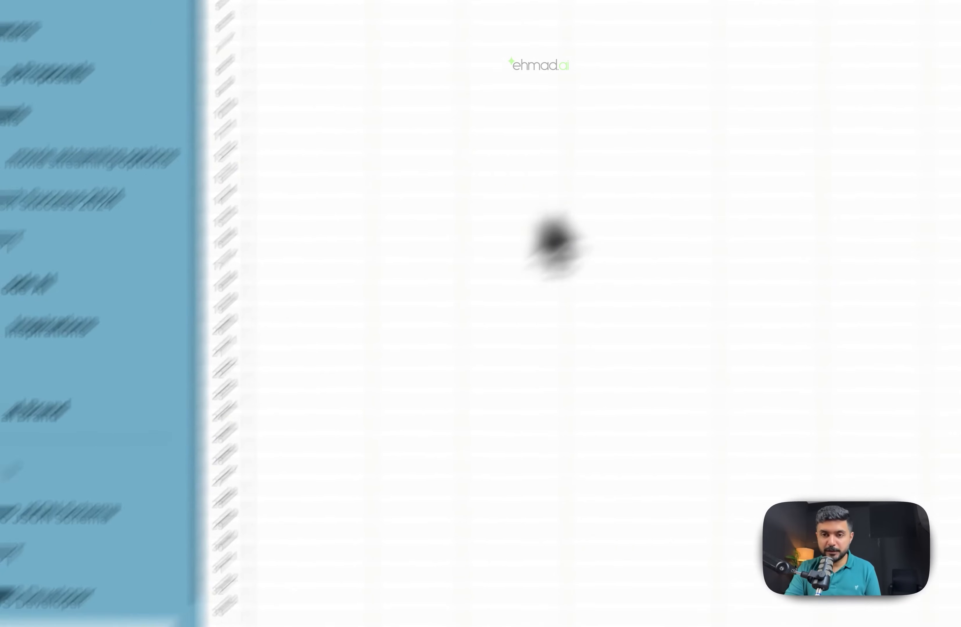